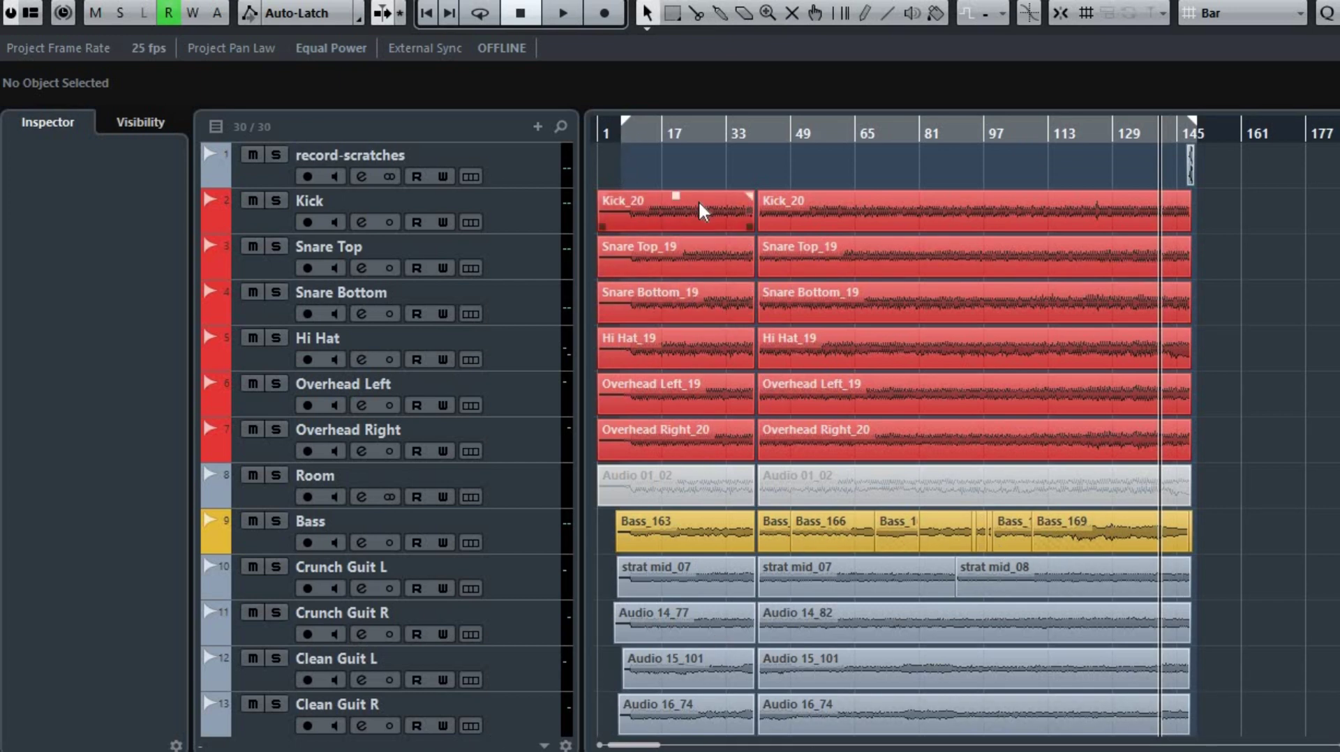
# Solo the VO and Kick tracks and start playback near the left locator
pyautogui.scroll(-8, 699, 199)
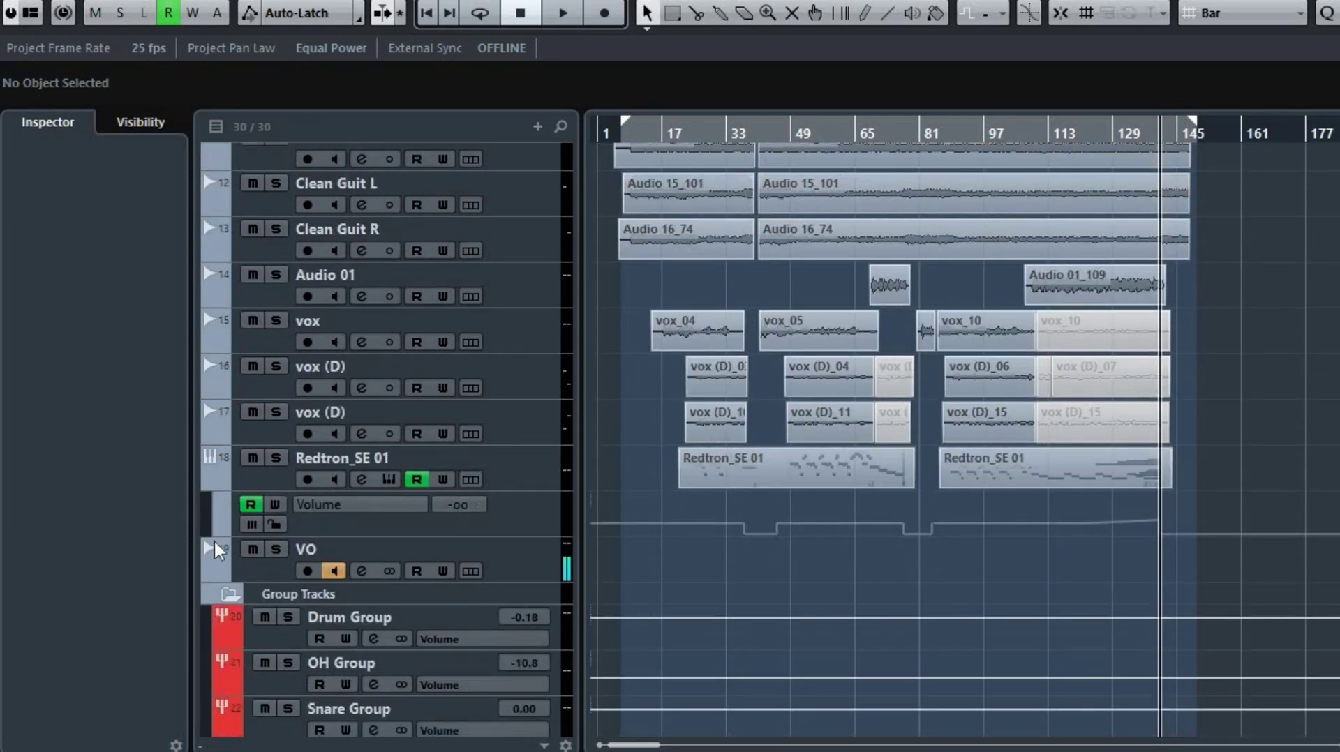
pyautogui.click(276, 551)
pyautogui.scroll(10, 773, 231)
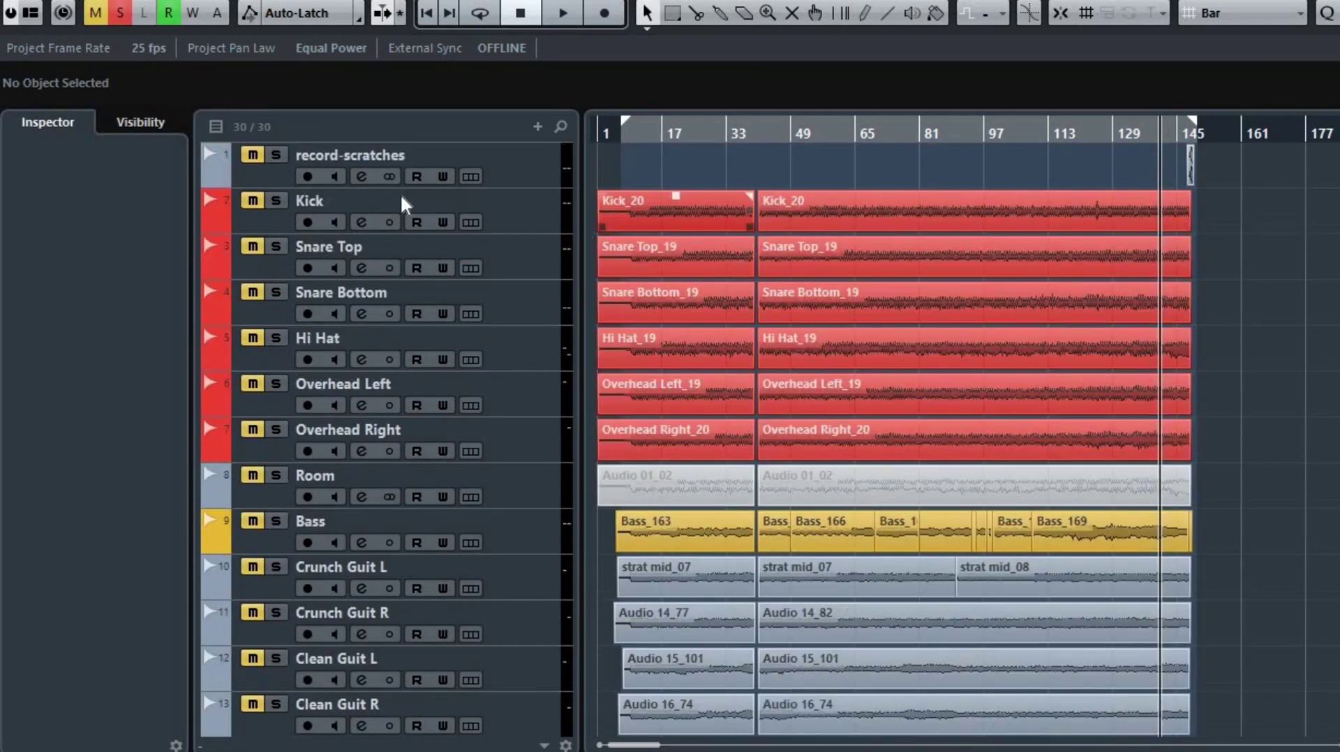
pyautogui.click(276, 200)
pyautogui.doubleClick(632, 128)
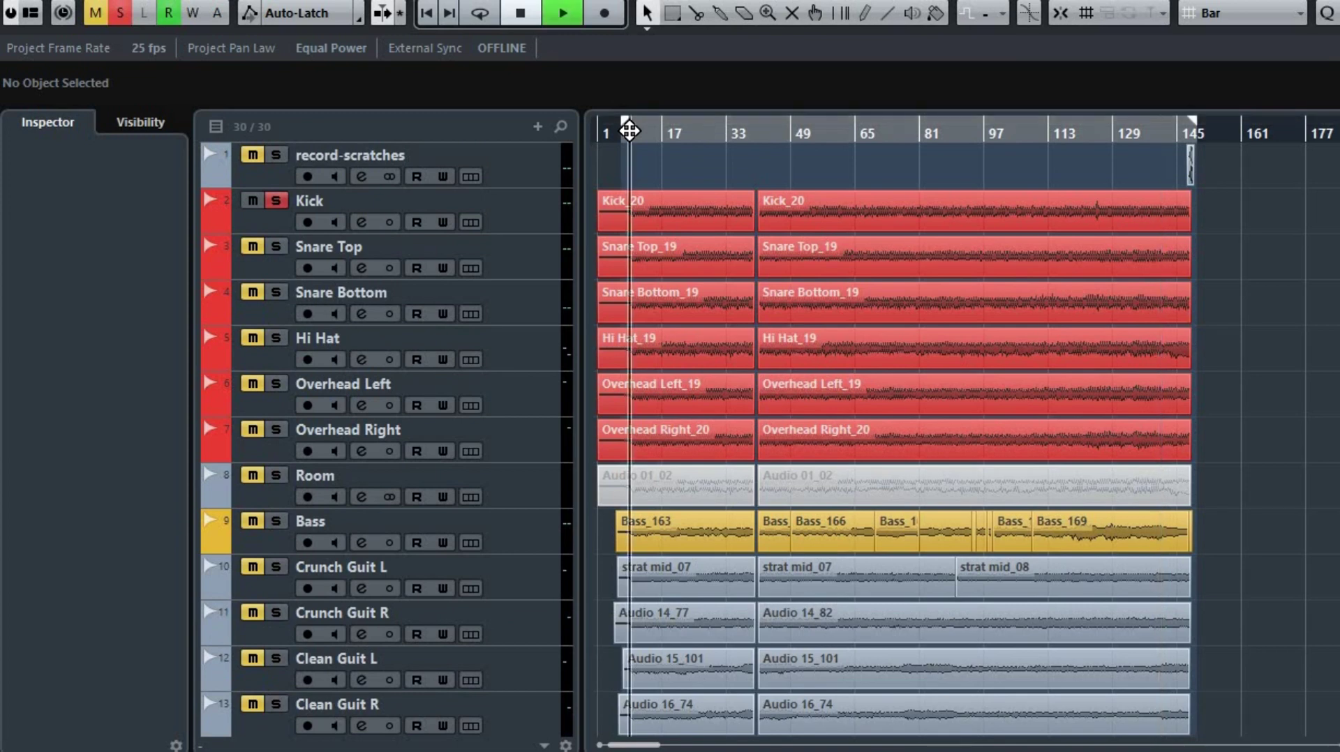
# Open the Kick track's channel settings and the editor of its Model N Channel insert
pyautogui.click(392, 231)
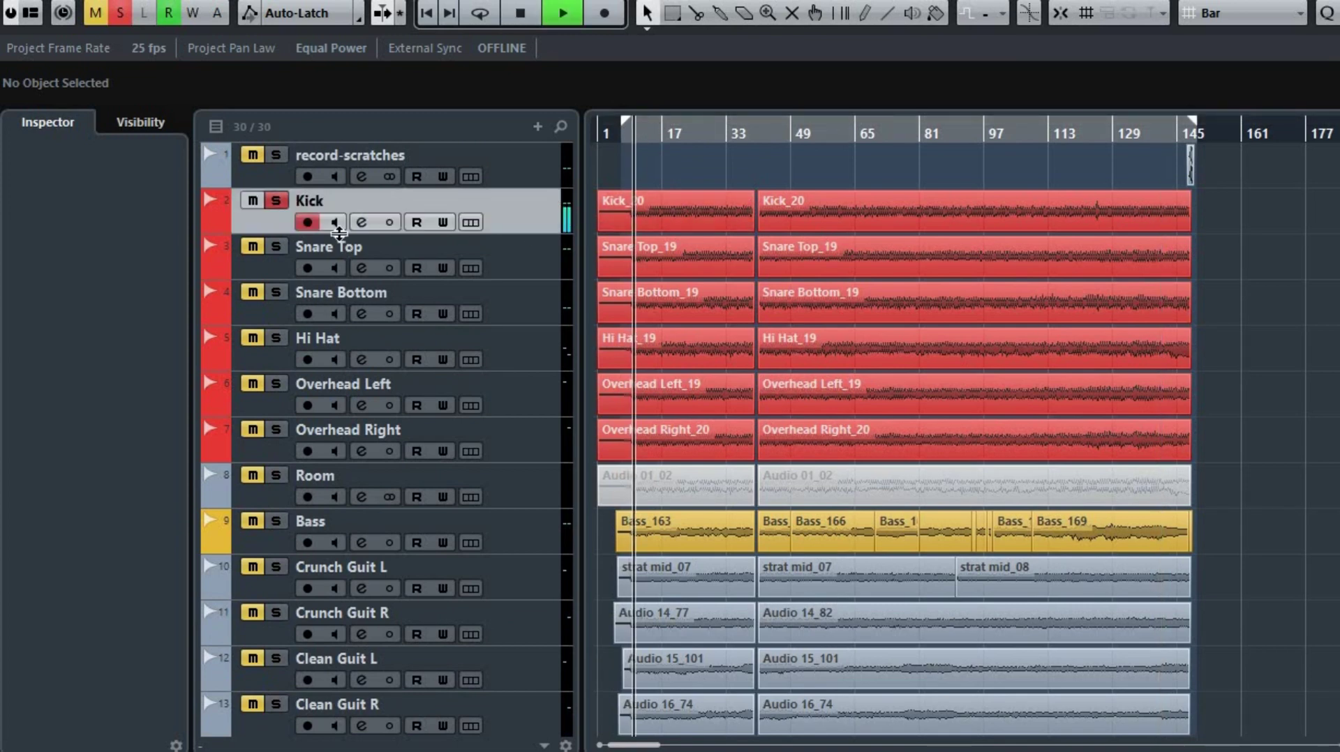
pyautogui.press('e')
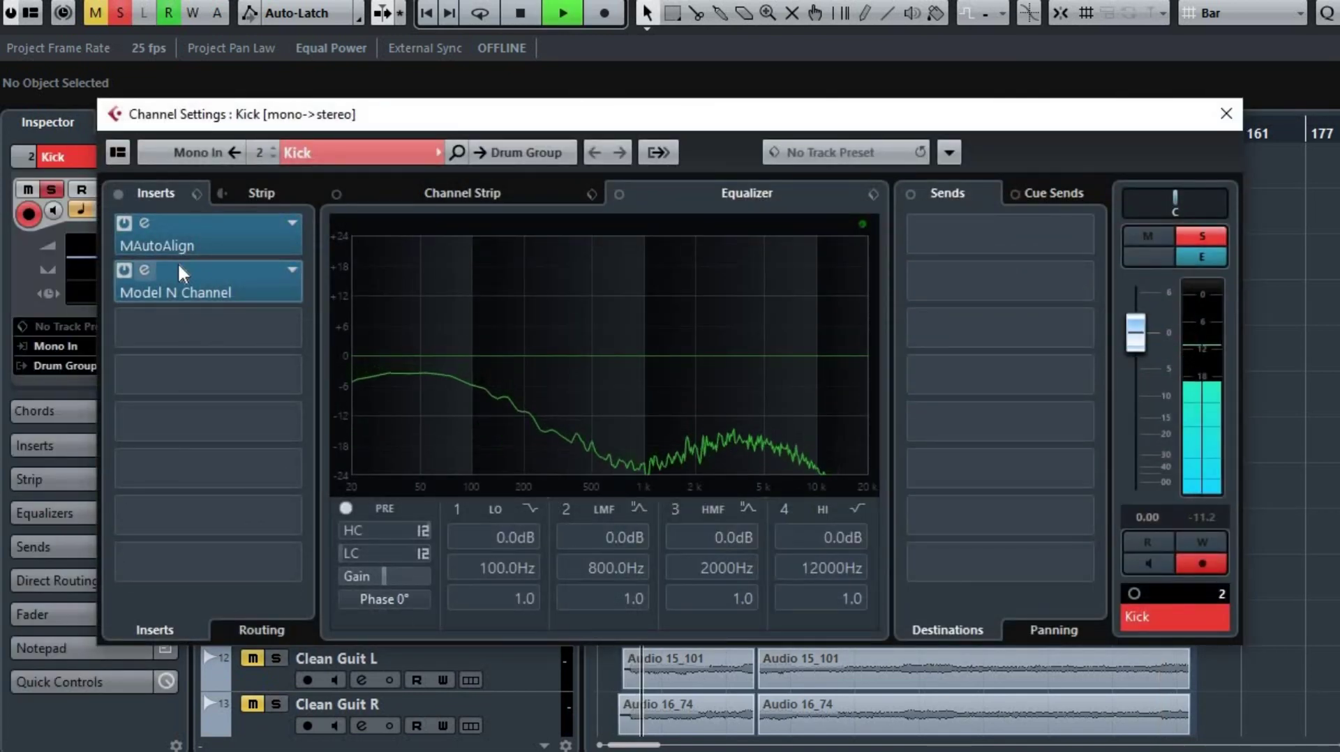
pyautogui.click(145, 271)
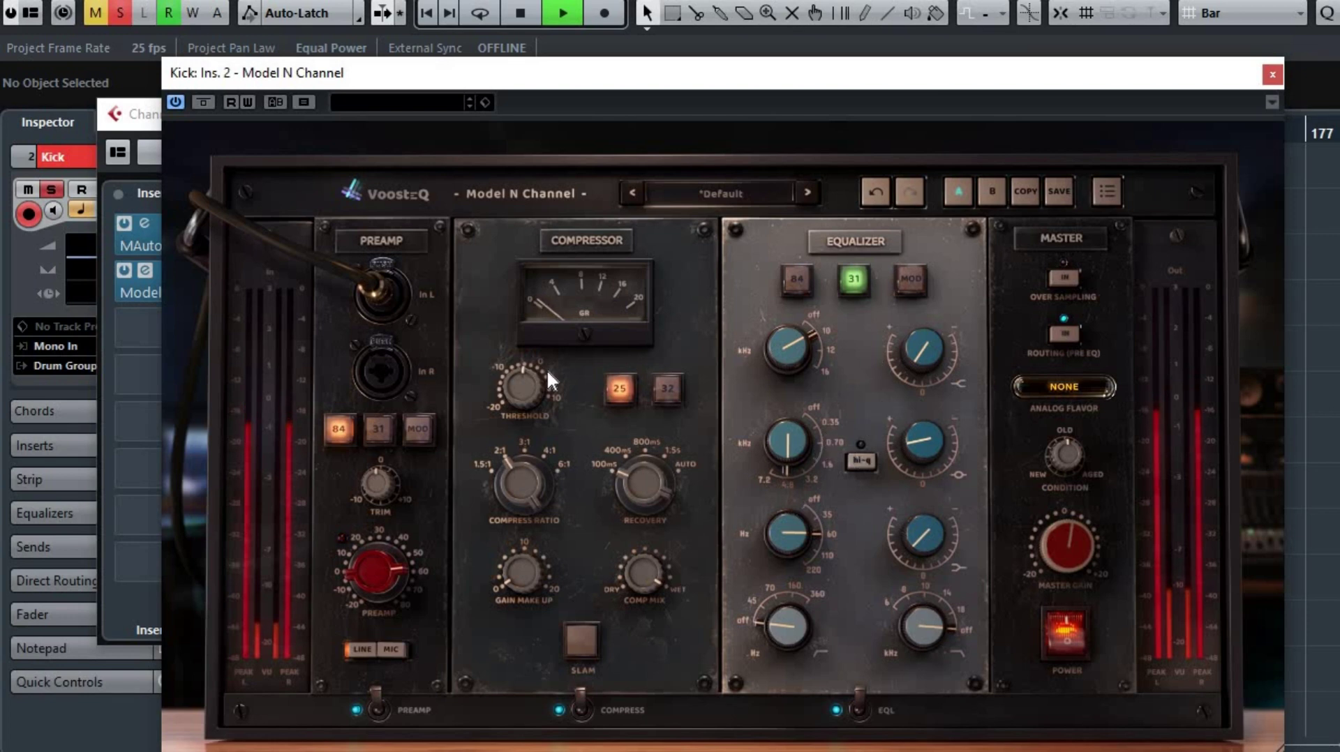
# Compare the kick with Model N Channel bypassed and active, stop playback, and close the plug-in and channel settings
pyautogui.click(208, 103)
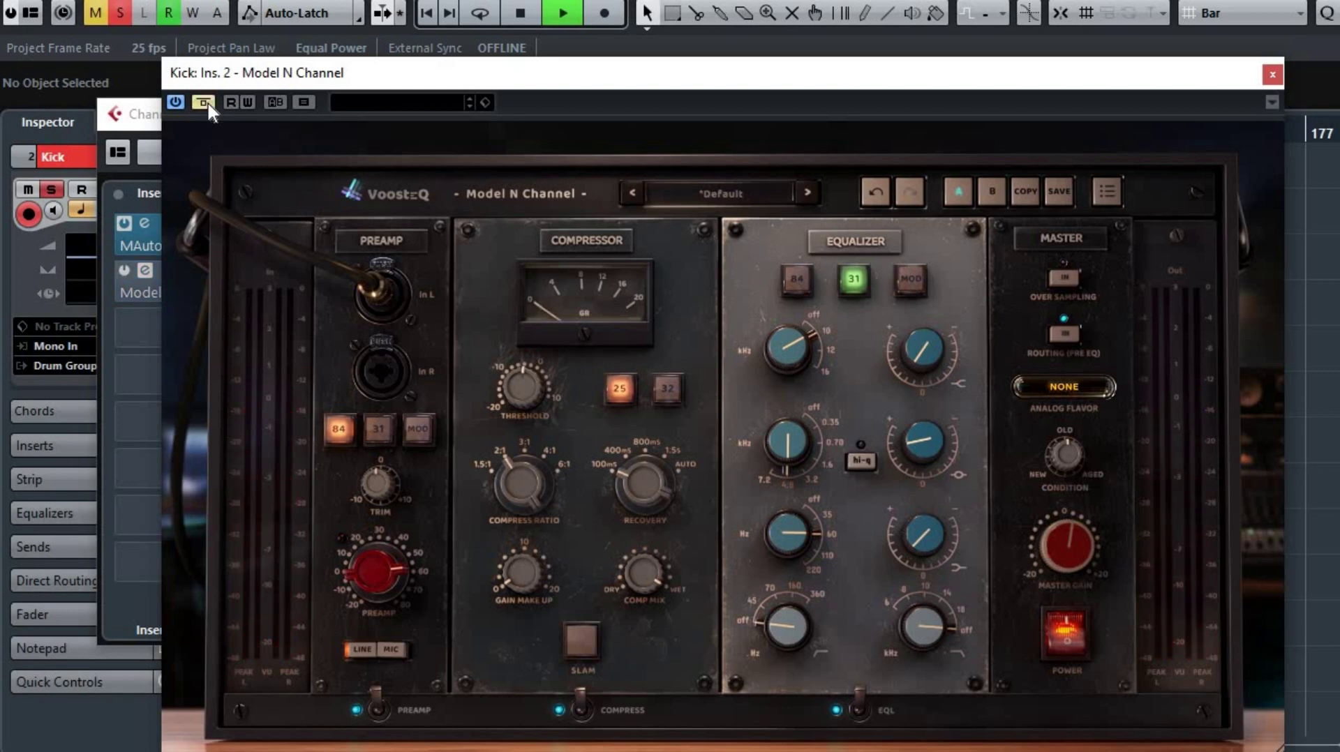
pyautogui.click(207, 103)
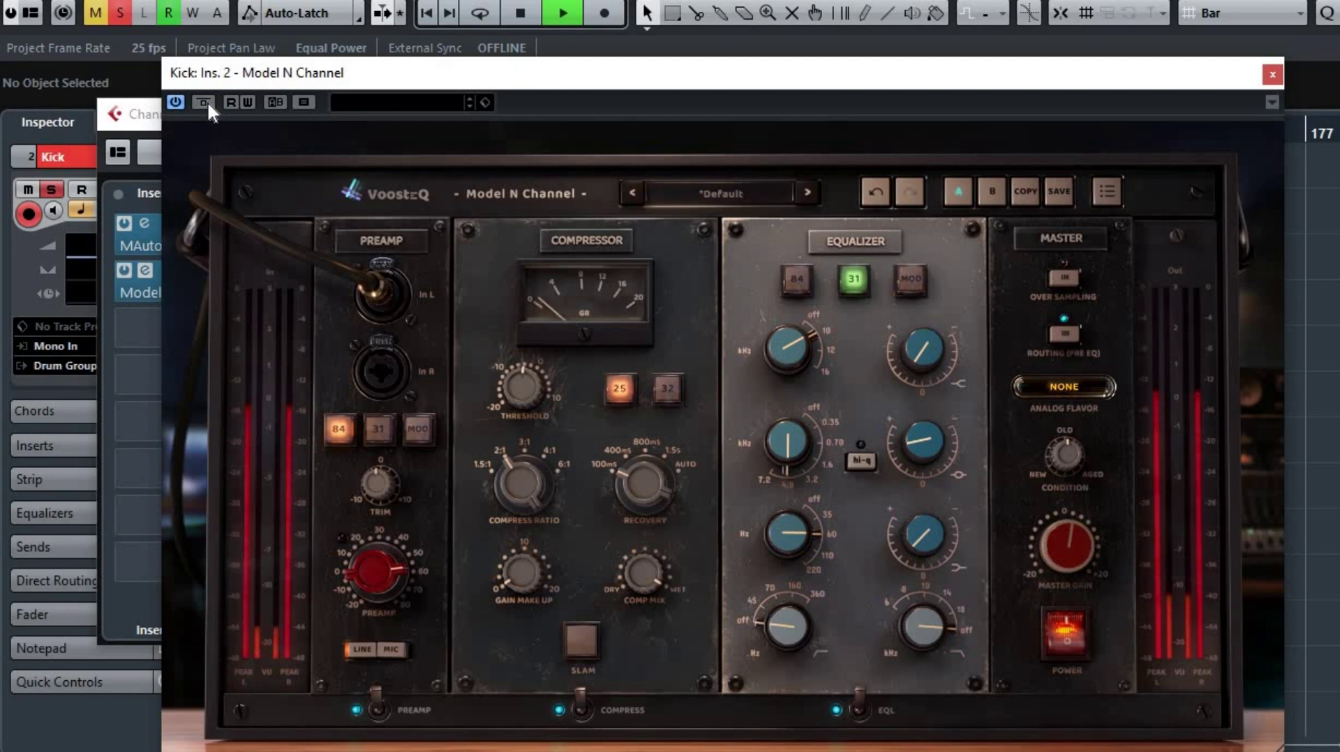
pyautogui.press('space')
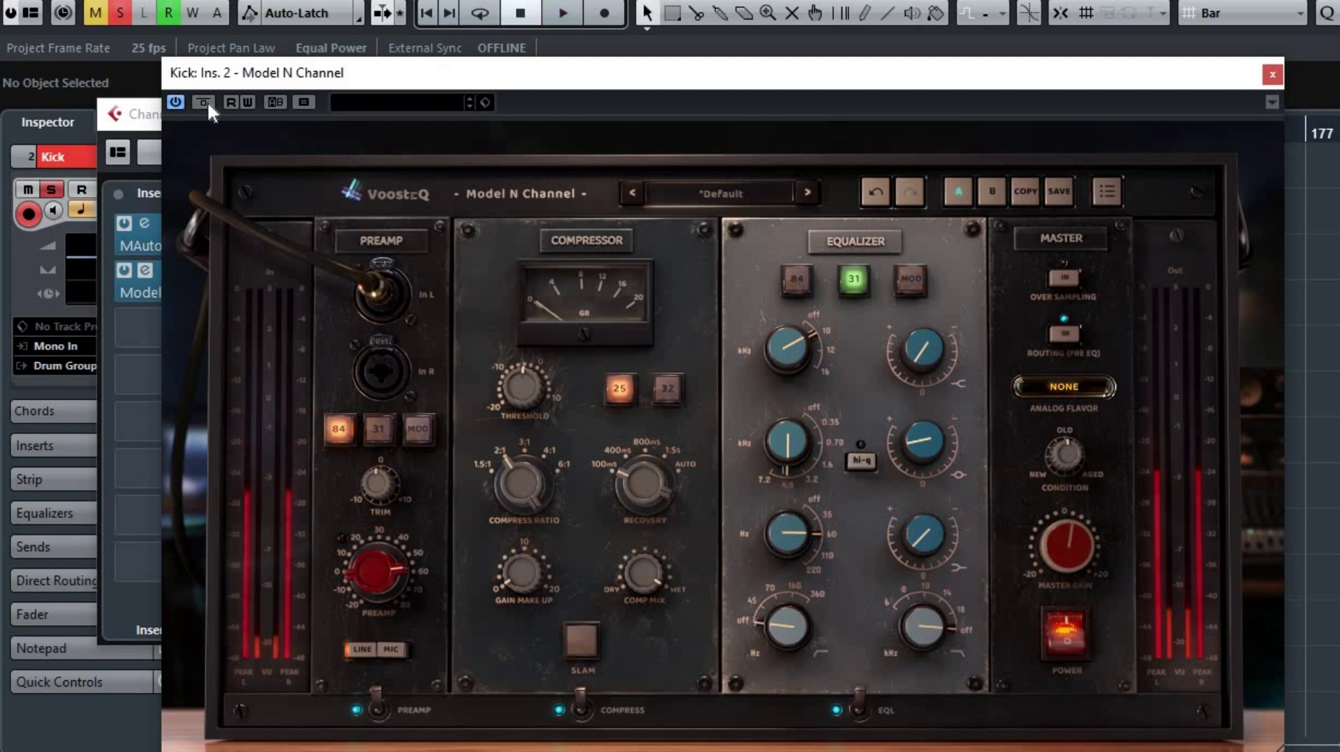
pyautogui.click(209, 101)
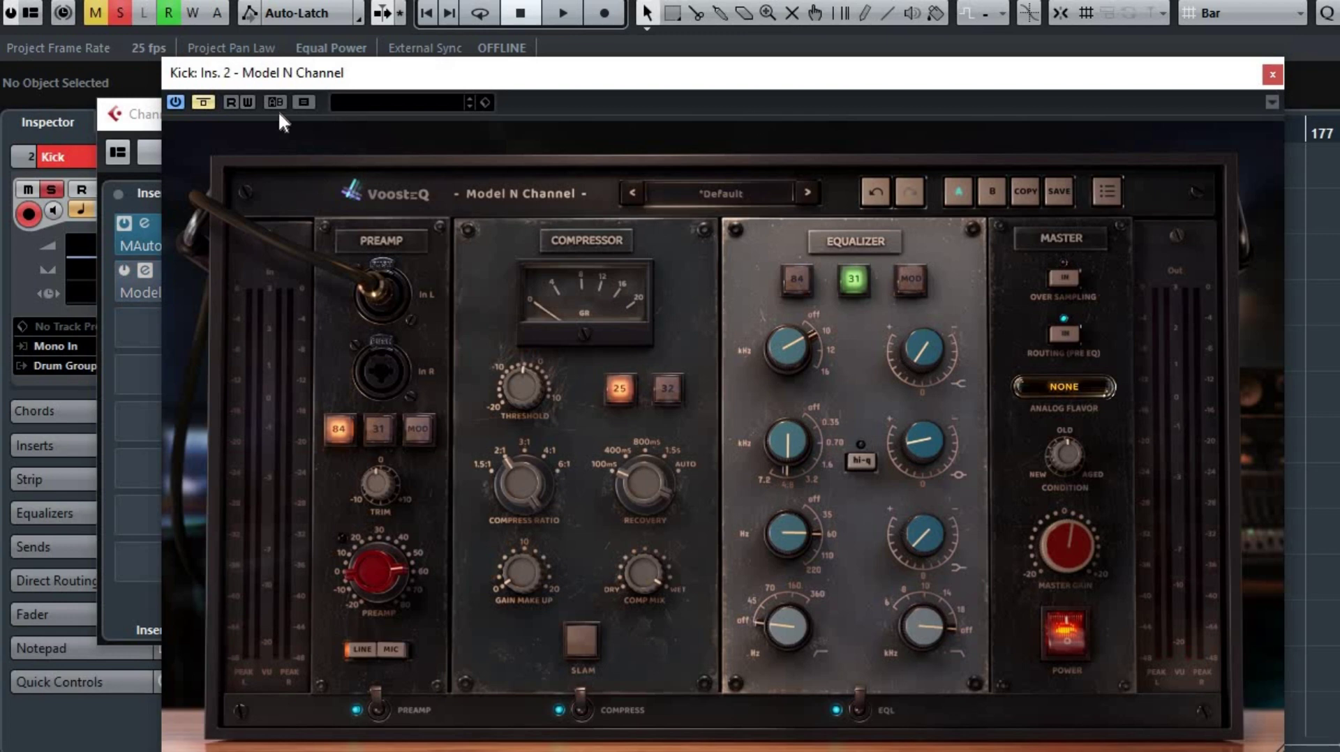
pyautogui.click(202, 104)
pyautogui.click(1272, 75)
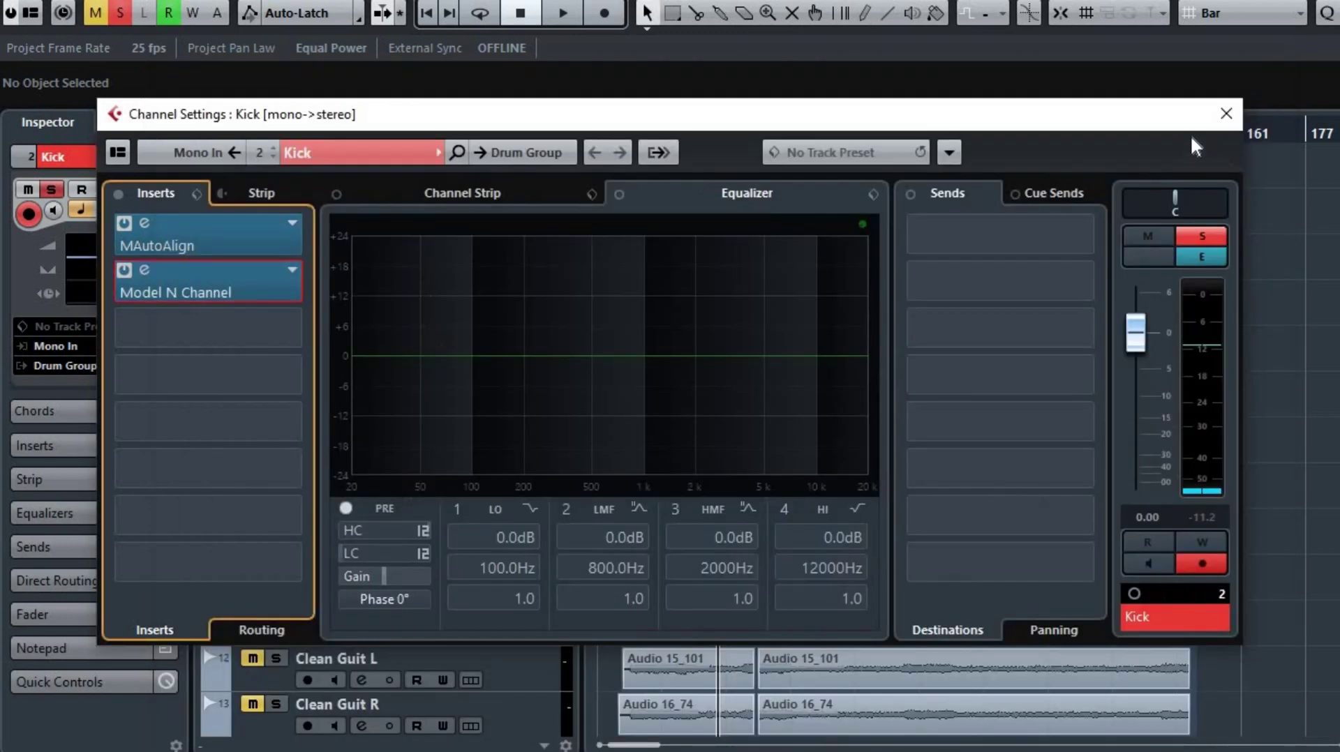
pyautogui.click(1225, 114)
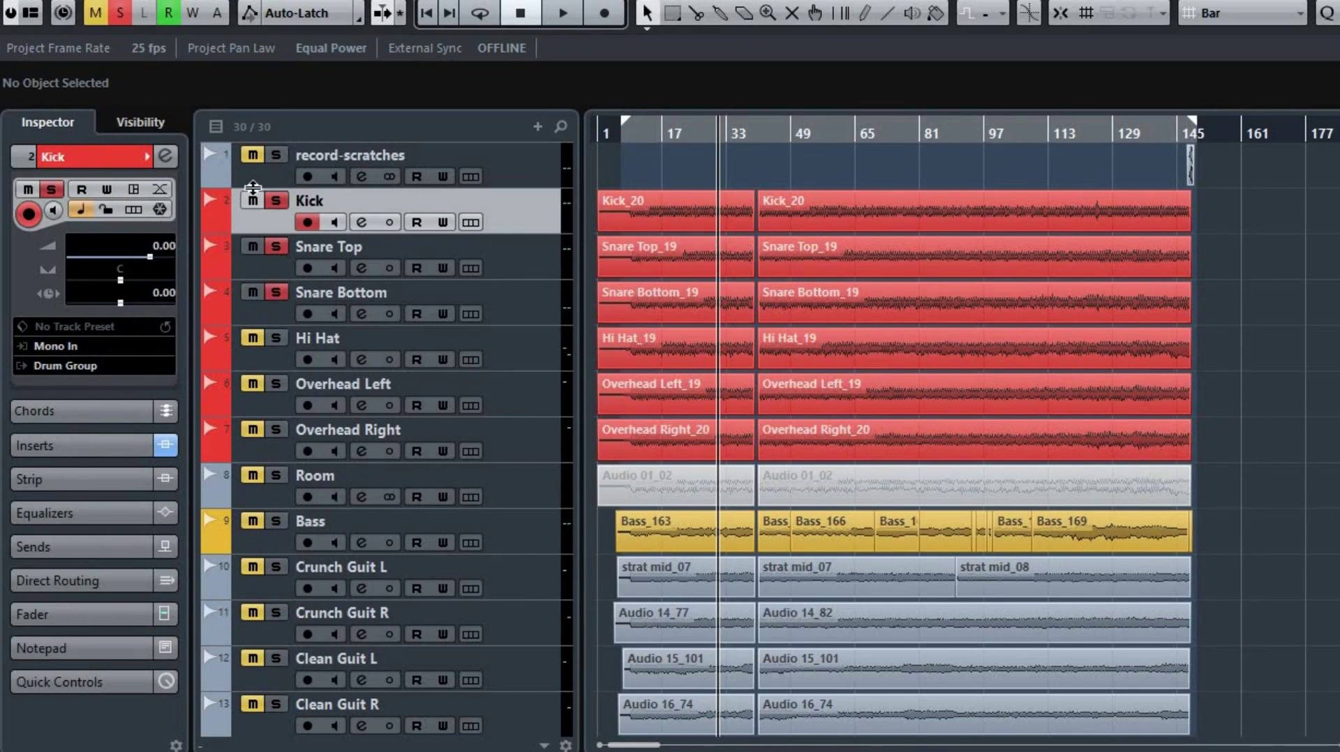
# Open the Model N Channel insert on the Snare Group and move its window so the whole plug-in is visible
pyautogui.scroll(-5, 792, 291)
pyautogui.scroll(-1, 793, 292)
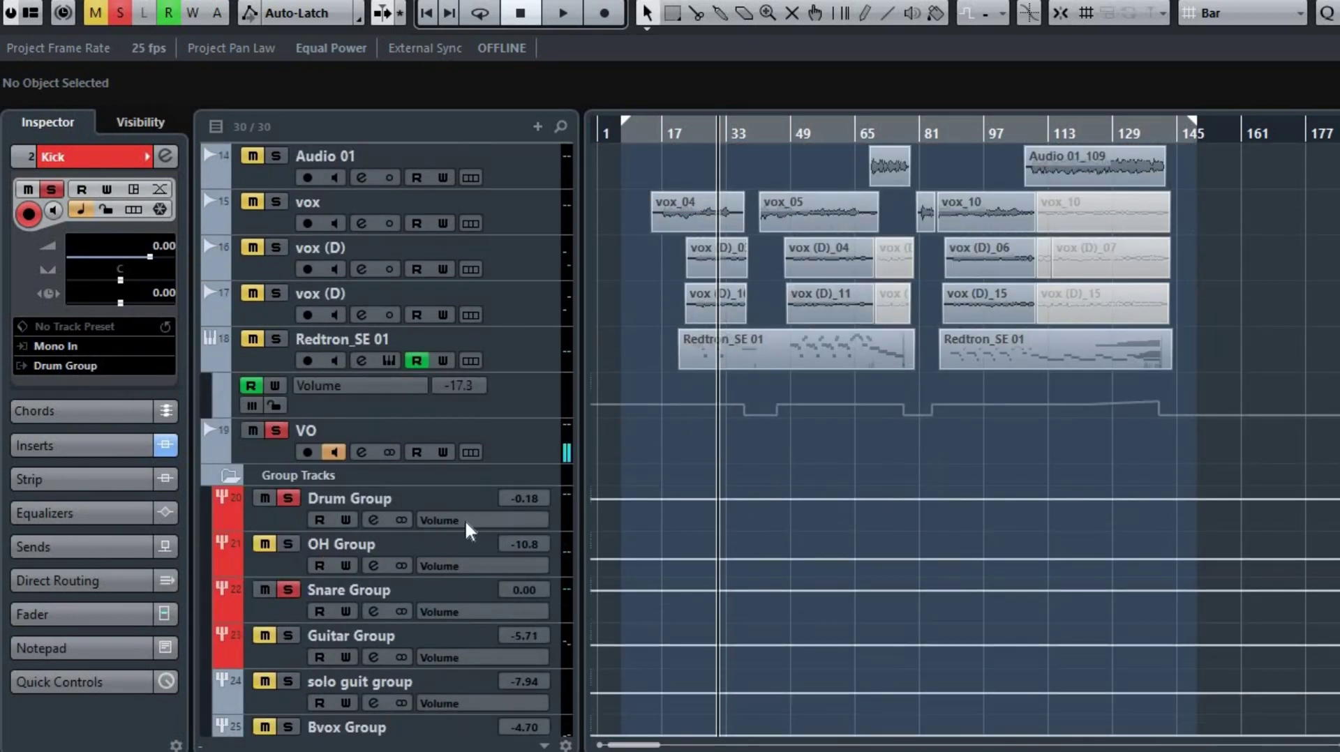
pyautogui.click(358, 617)
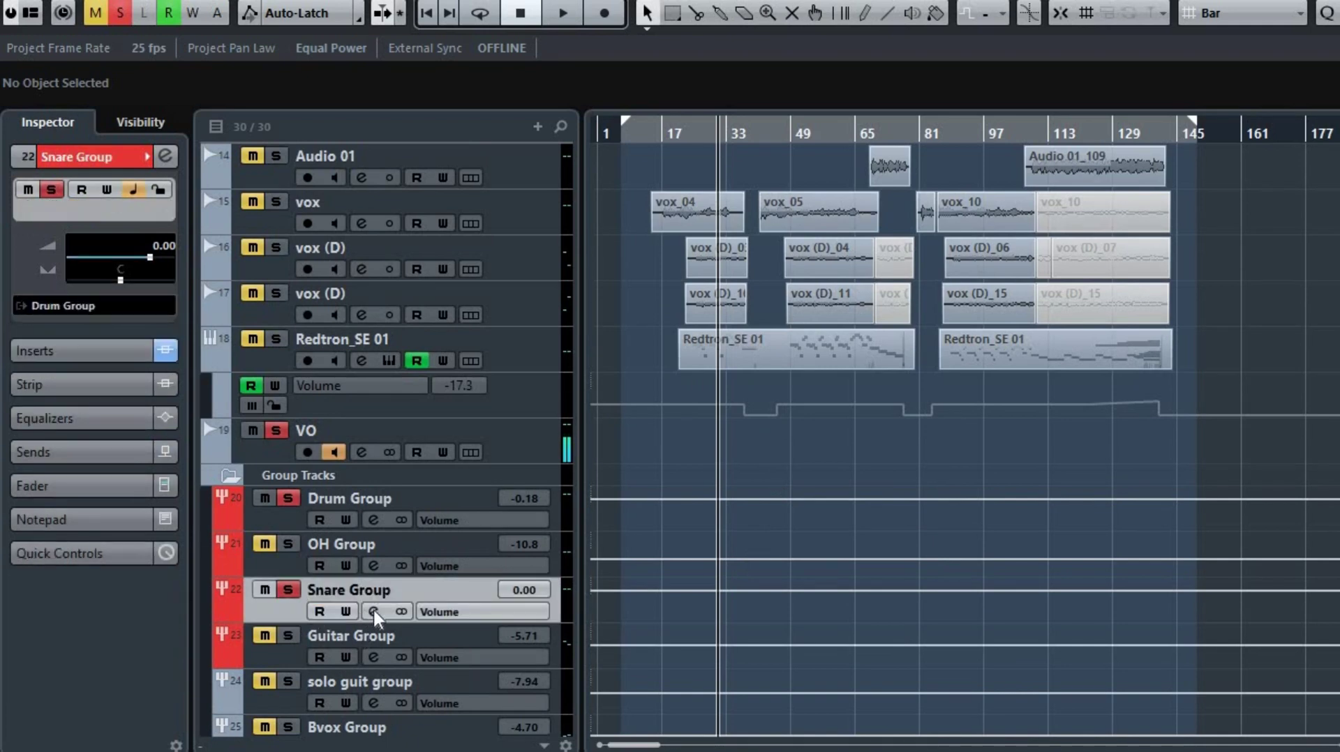
pyautogui.click(373, 611)
pyautogui.click(196, 285)
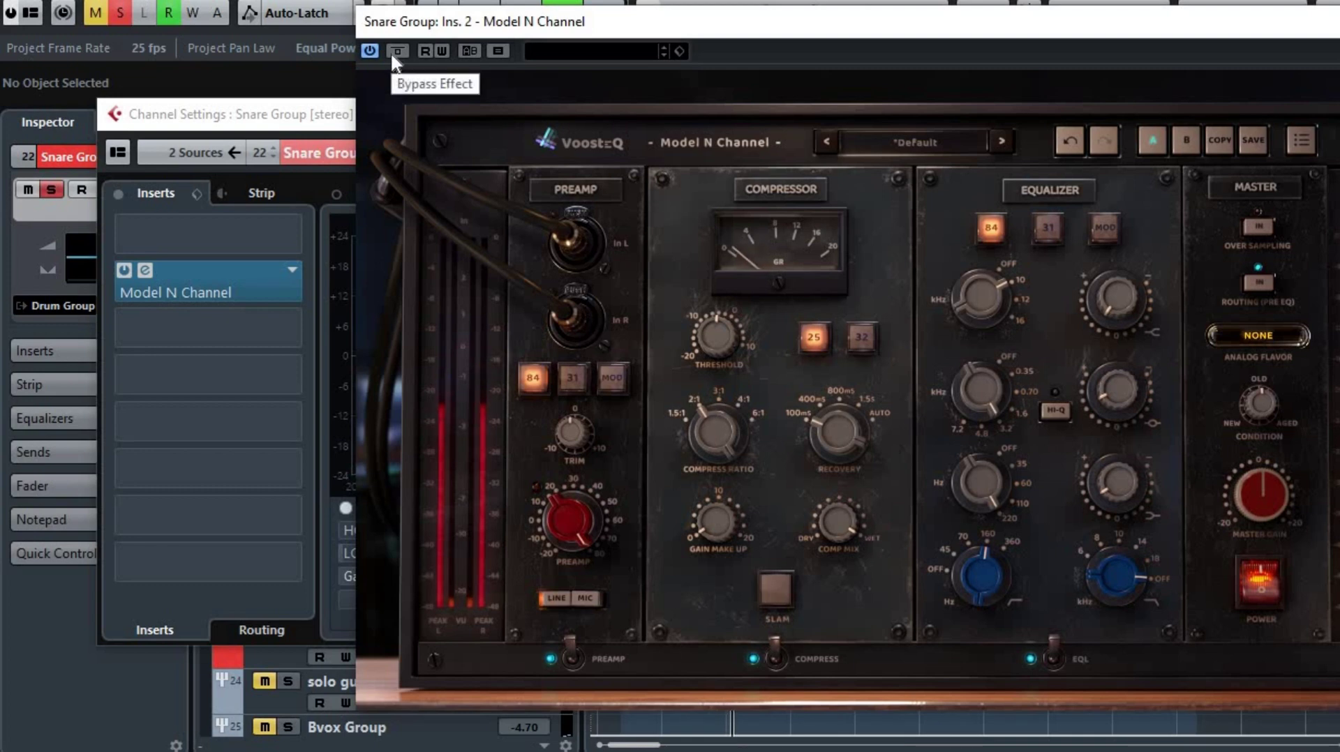
pyautogui.moveTo(700, 23); pyautogui.dragTo(407, 38)
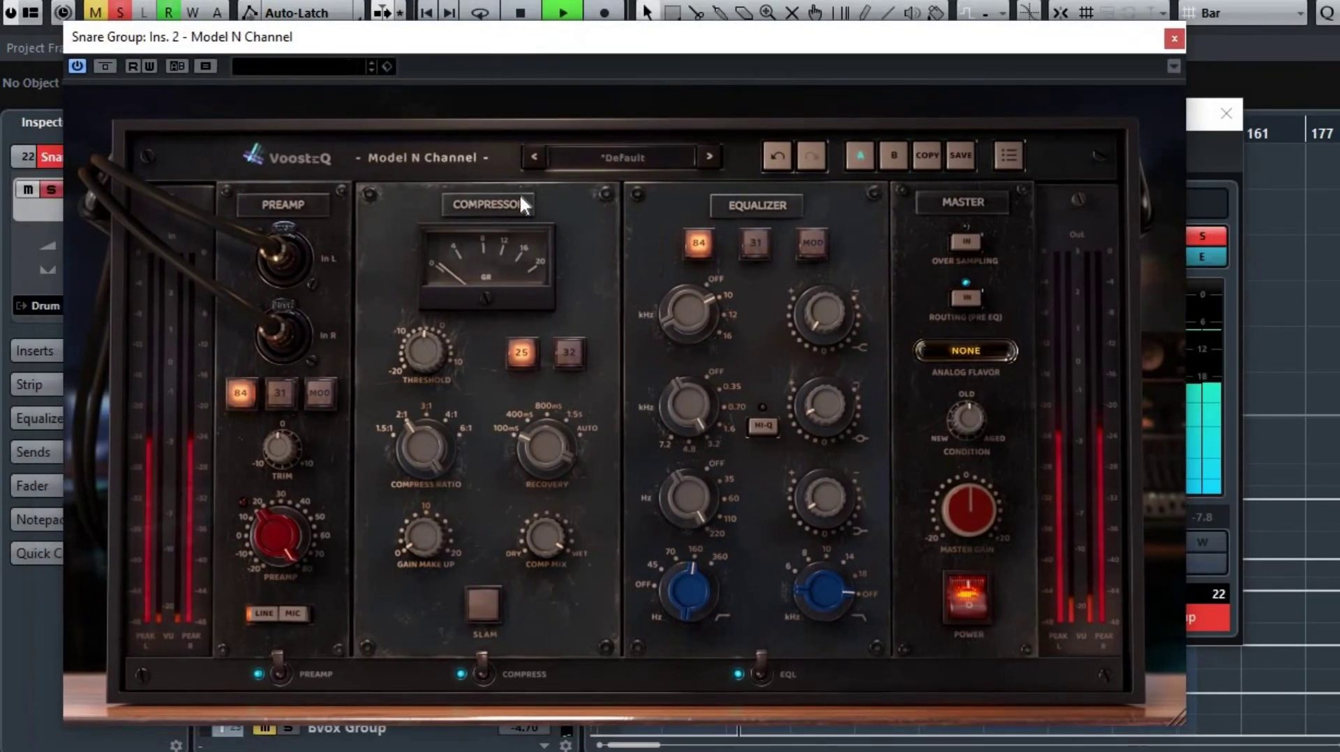
# Compare the snare with Model N Channel bypassed and active, stop playback, and close the plug-in and channel settings
pyautogui.click(103, 66)
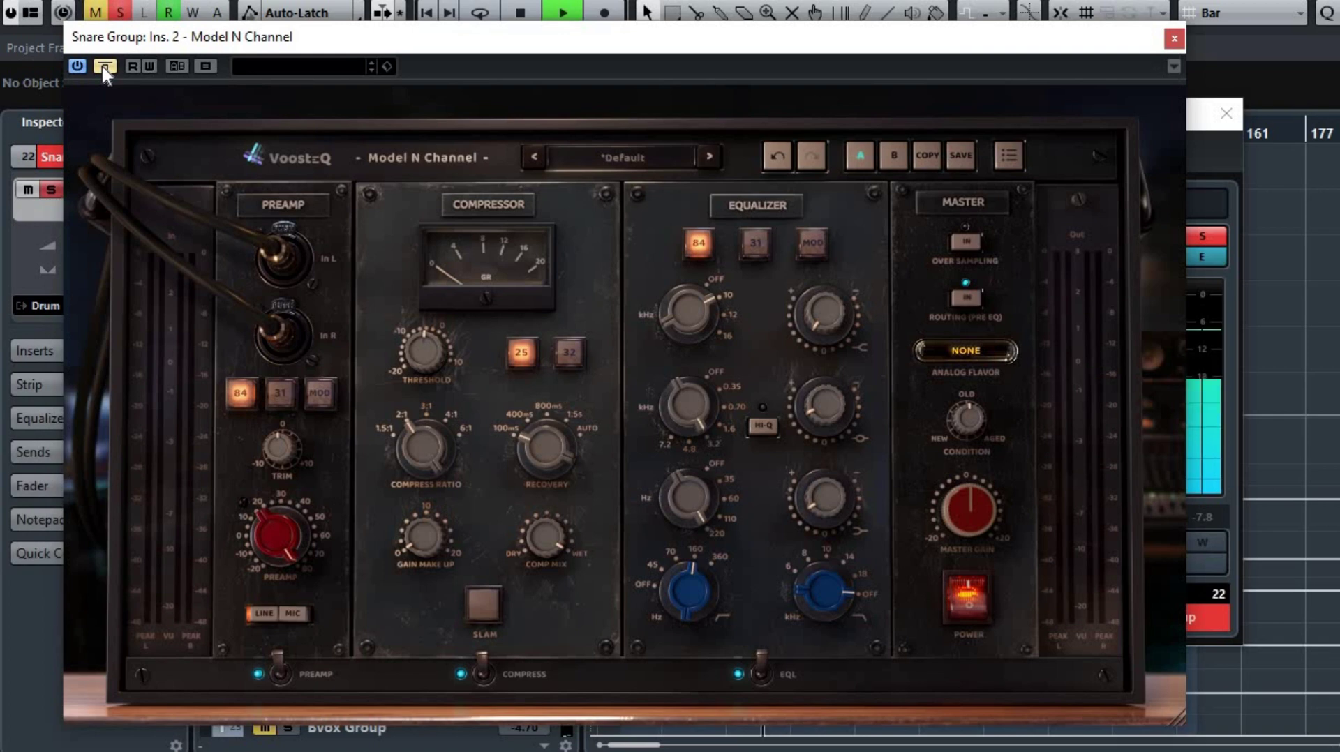
pyautogui.click(103, 66)
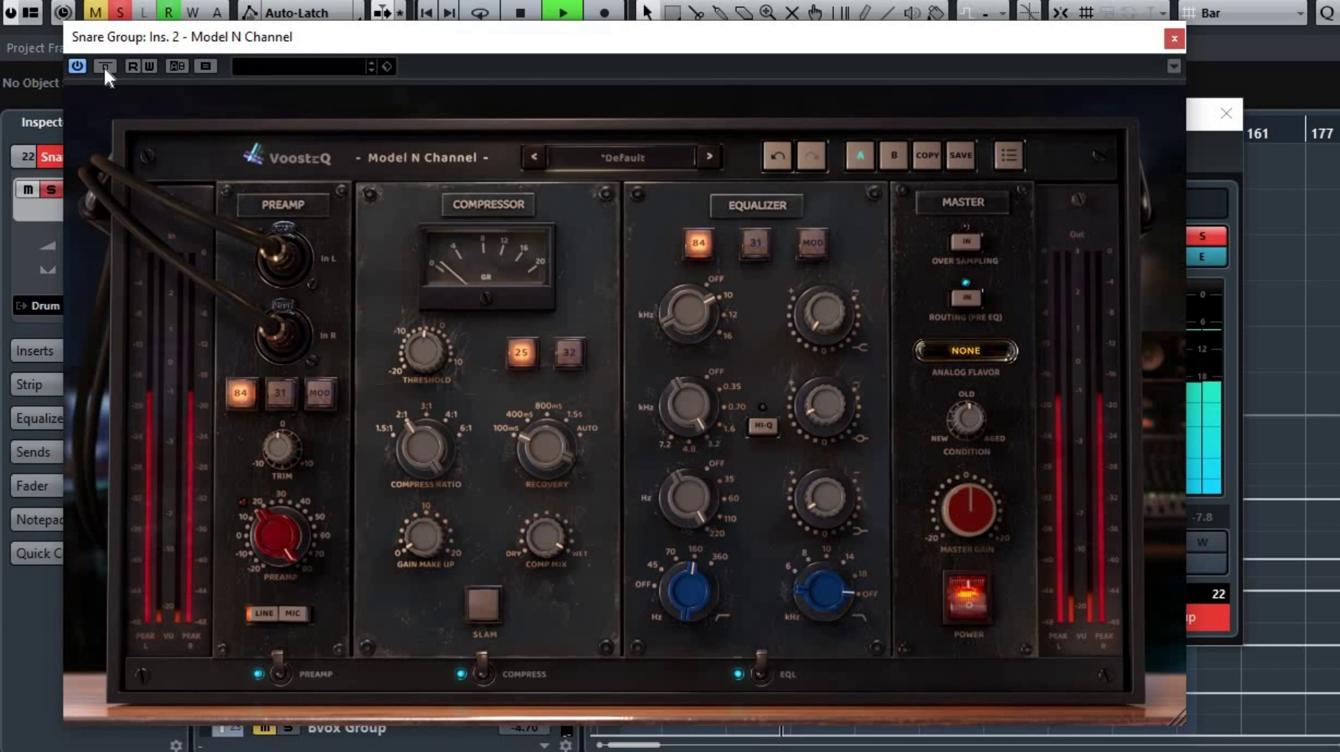
pyautogui.press('space')
pyautogui.click(1175, 38)
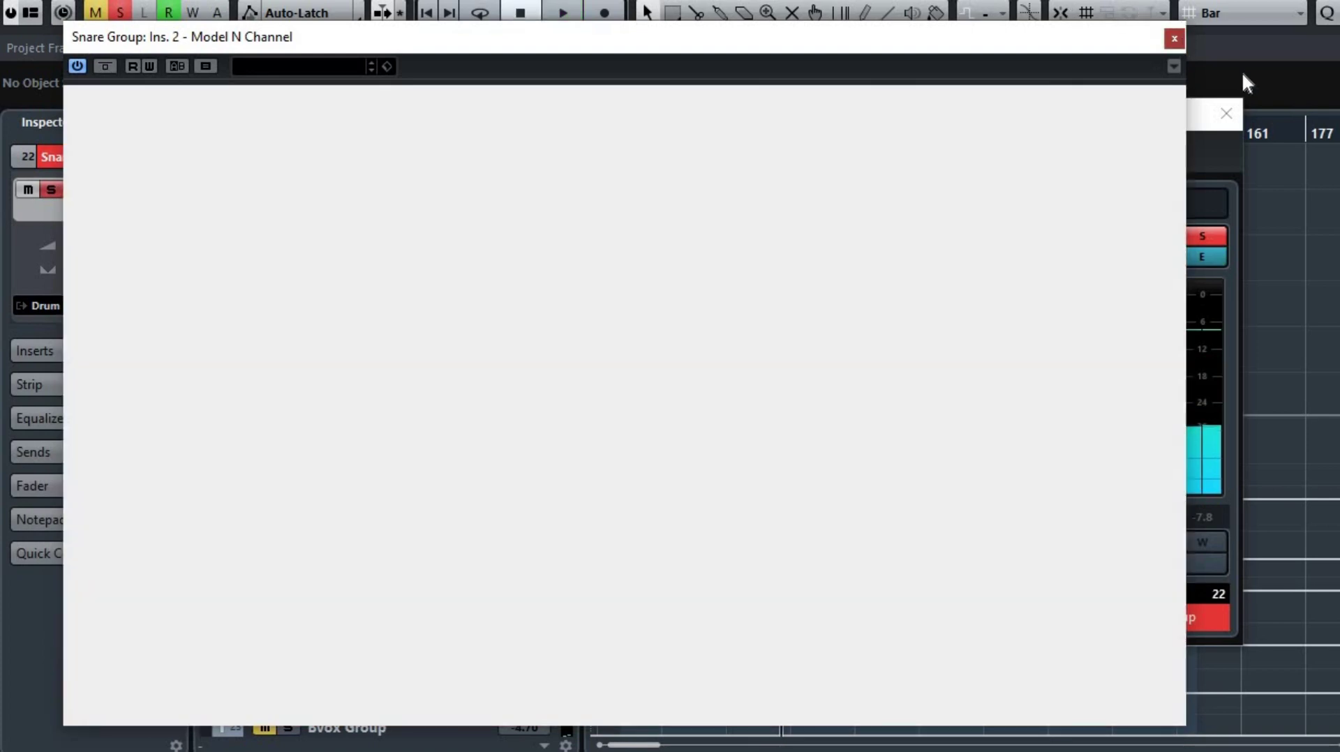
pyautogui.click(1225, 116)
pyautogui.scroll(10, 781, 333)
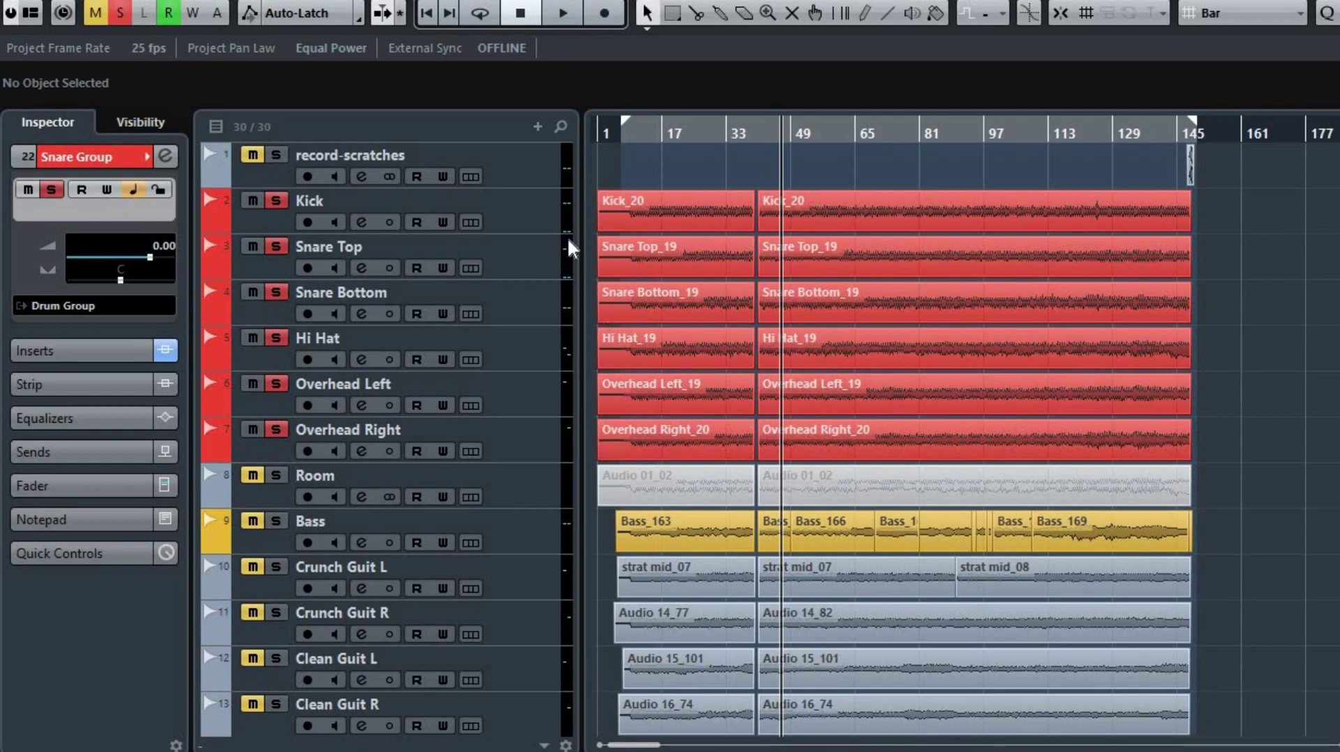
pyautogui.scroll(-6, 776, 277)
pyautogui.scroll(3, 776, 280)
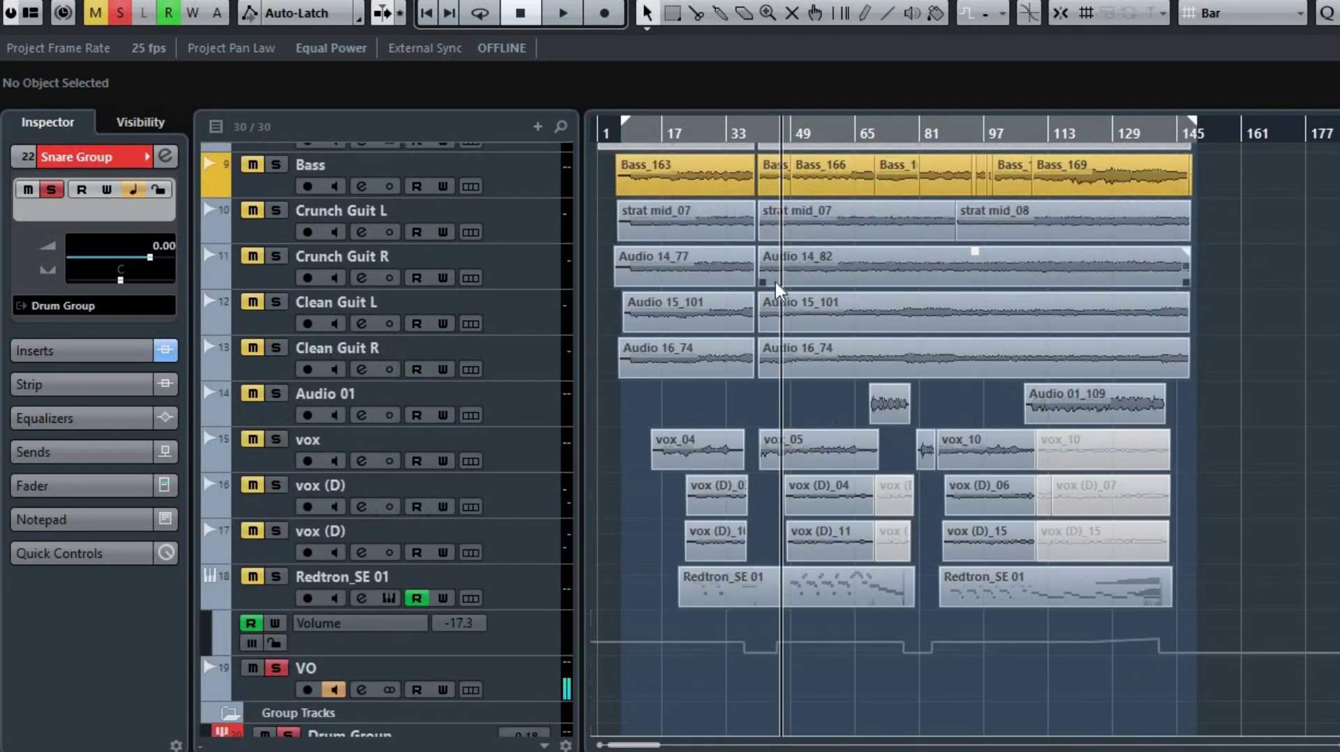
pyautogui.scroll(3, 776, 282)
pyautogui.scroll(-5, 760, 316)
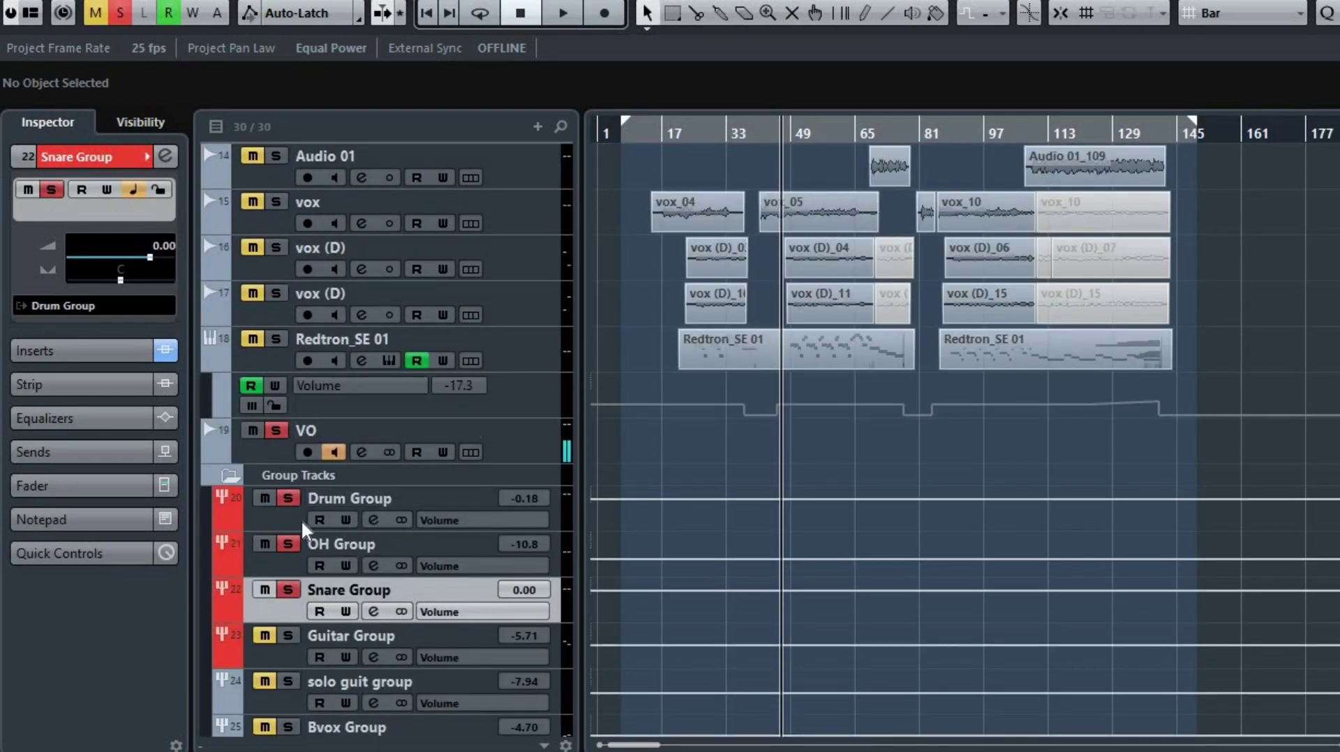
pyautogui.click(354, 510)
pyautogui.click(374, 520)
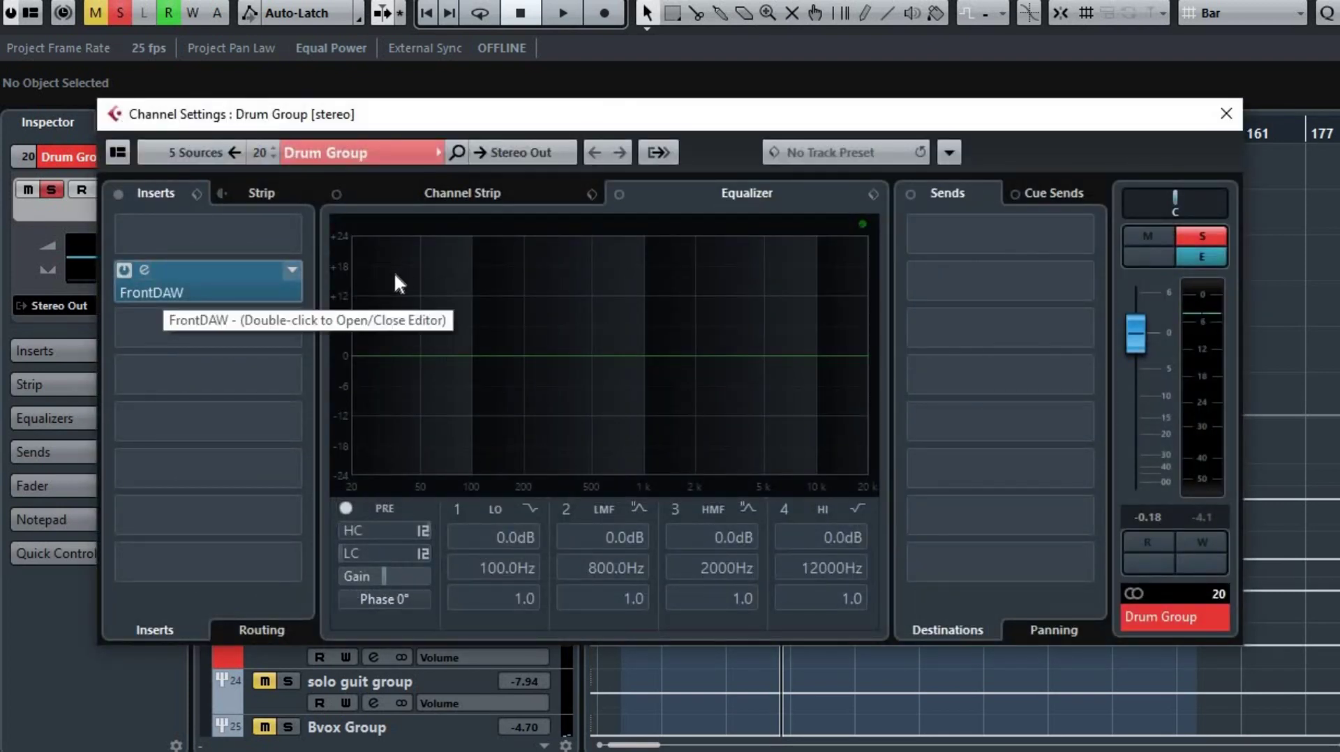
pyautogui.click(1225, 113)
# Play the soloed drum tracks from the left locator
pyautogui.scroll(10, 761, 226)
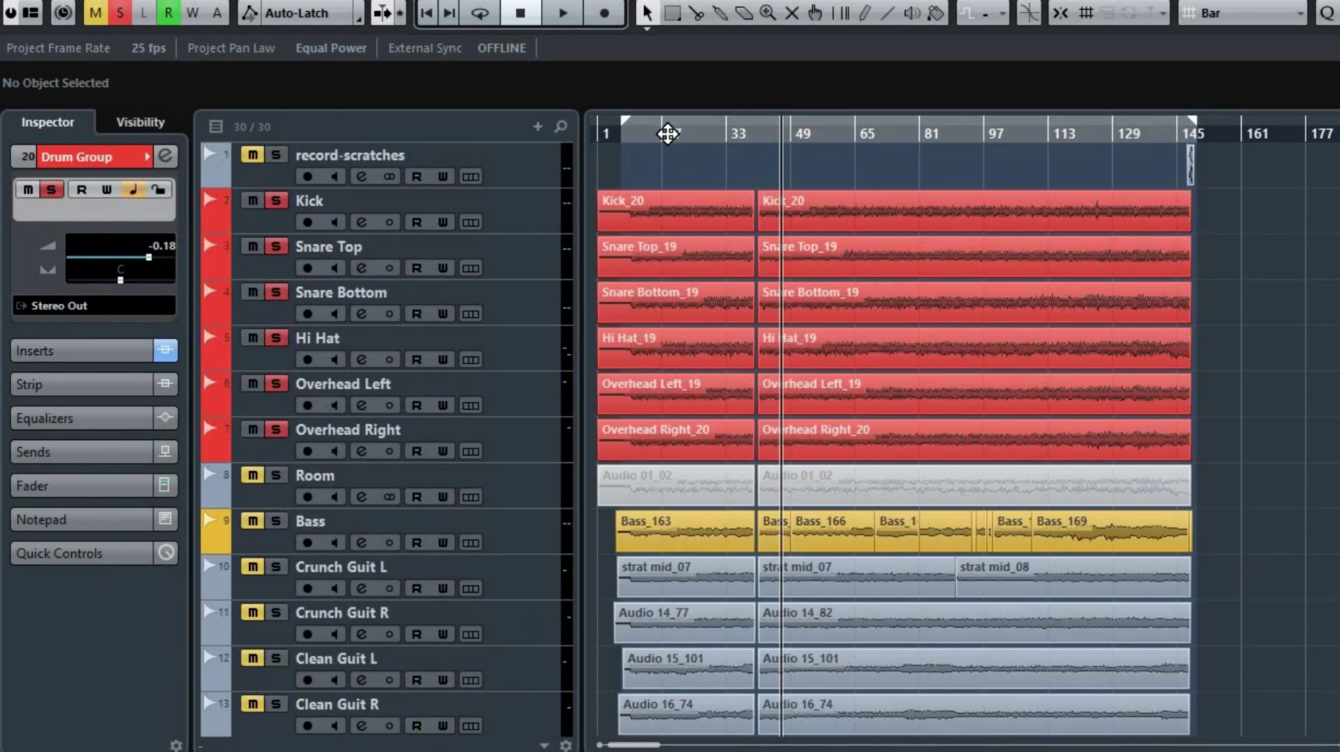
pyautogui.click(621, 133)
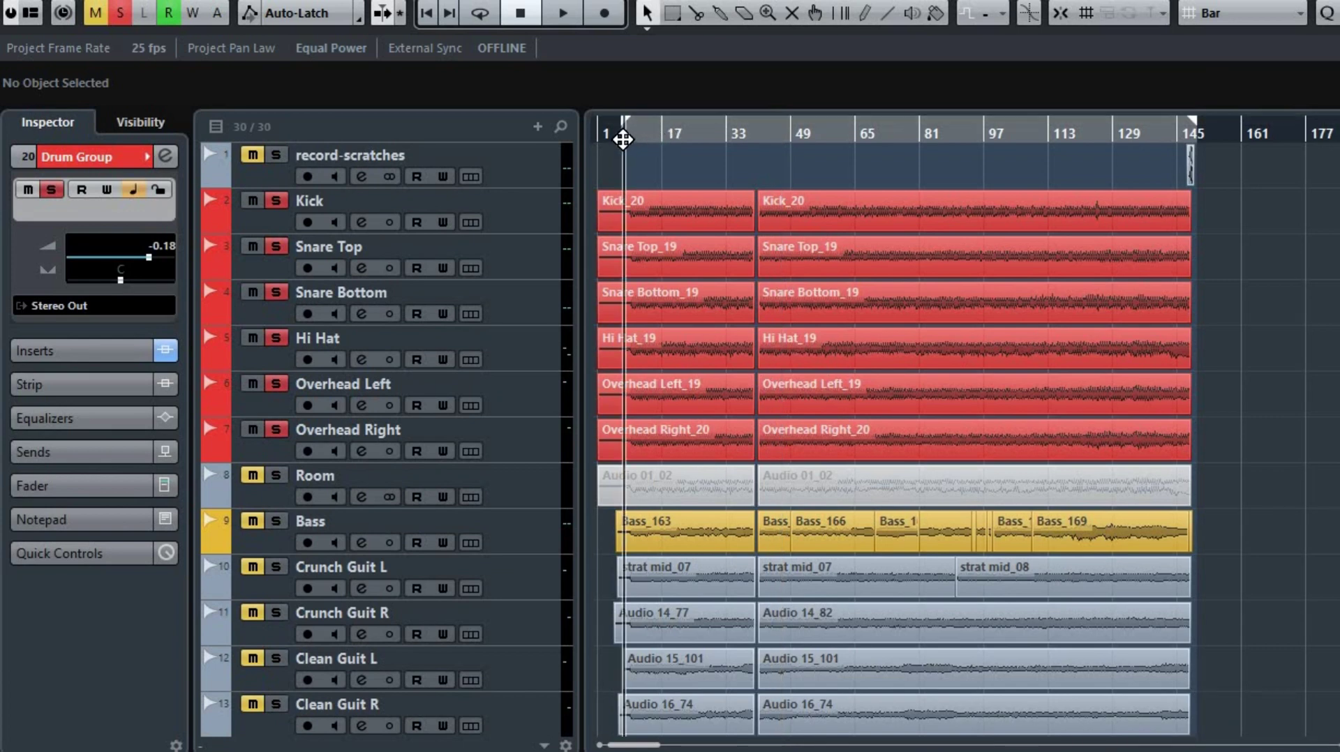
pyautogui.press('space')
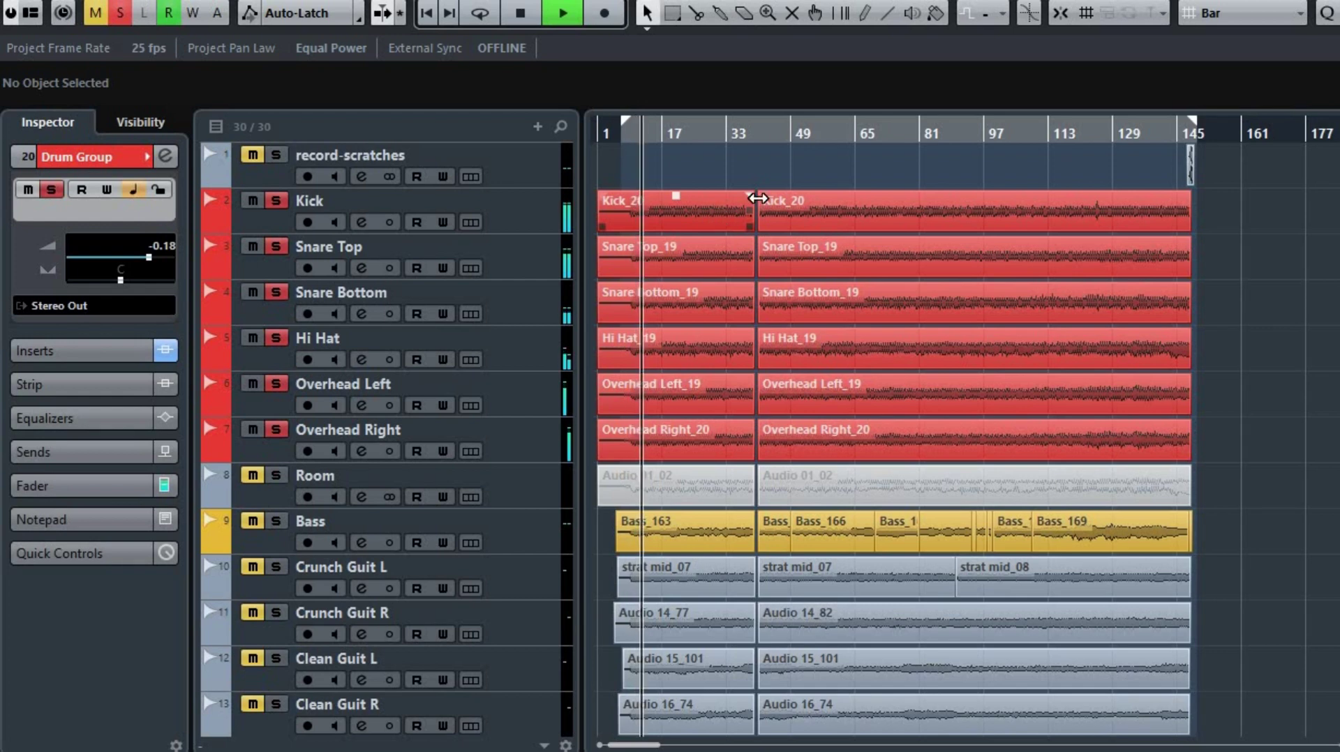
# Solo the Bass track as well and open the Model N Channel insert from its channel settings
pyautogui.scroll(-3, 1035, 332)
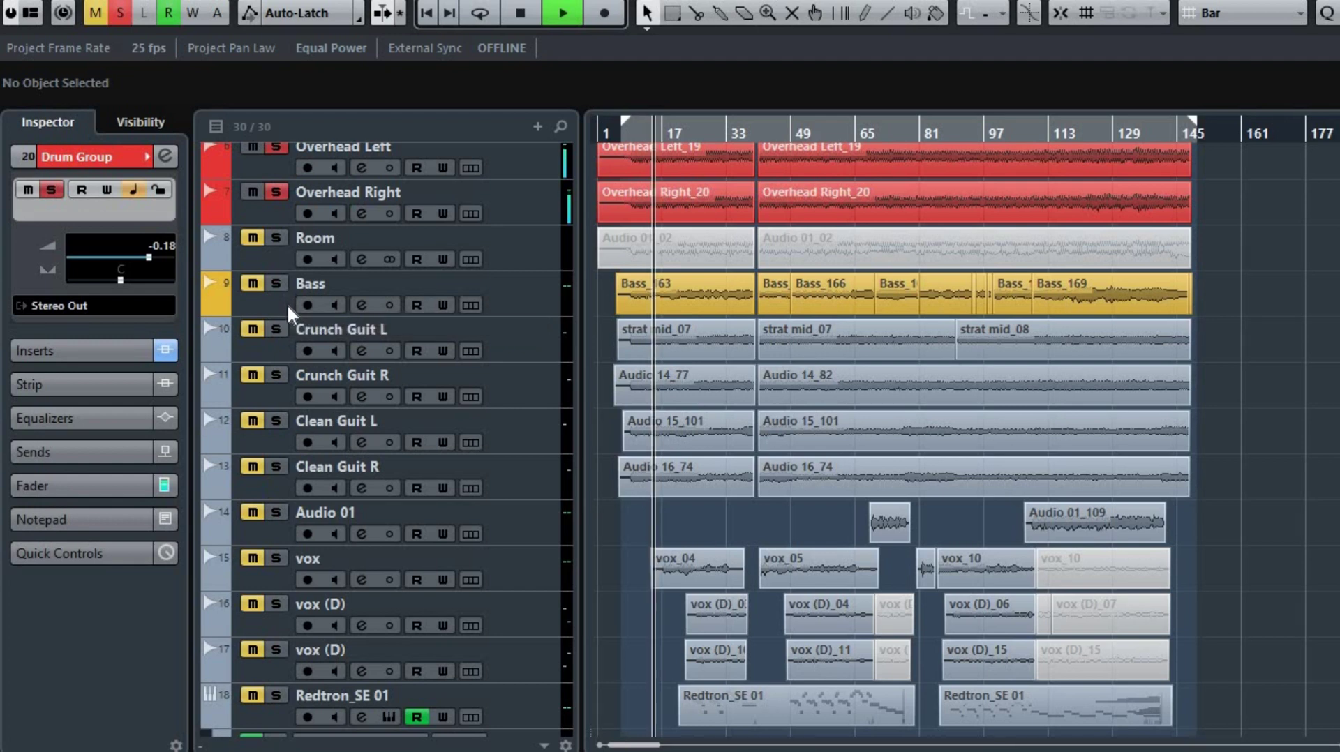
pyautogui.click(276, 284)
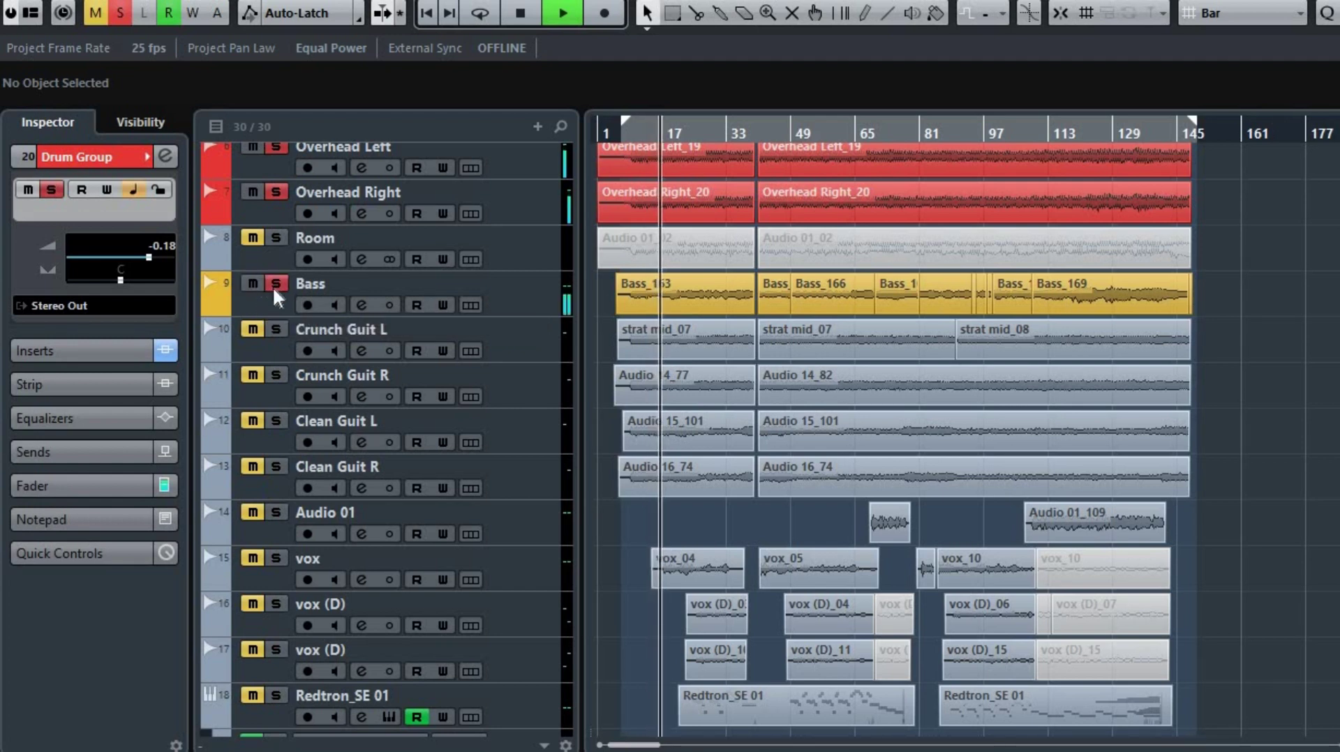
pyautogui.click(361, 307)
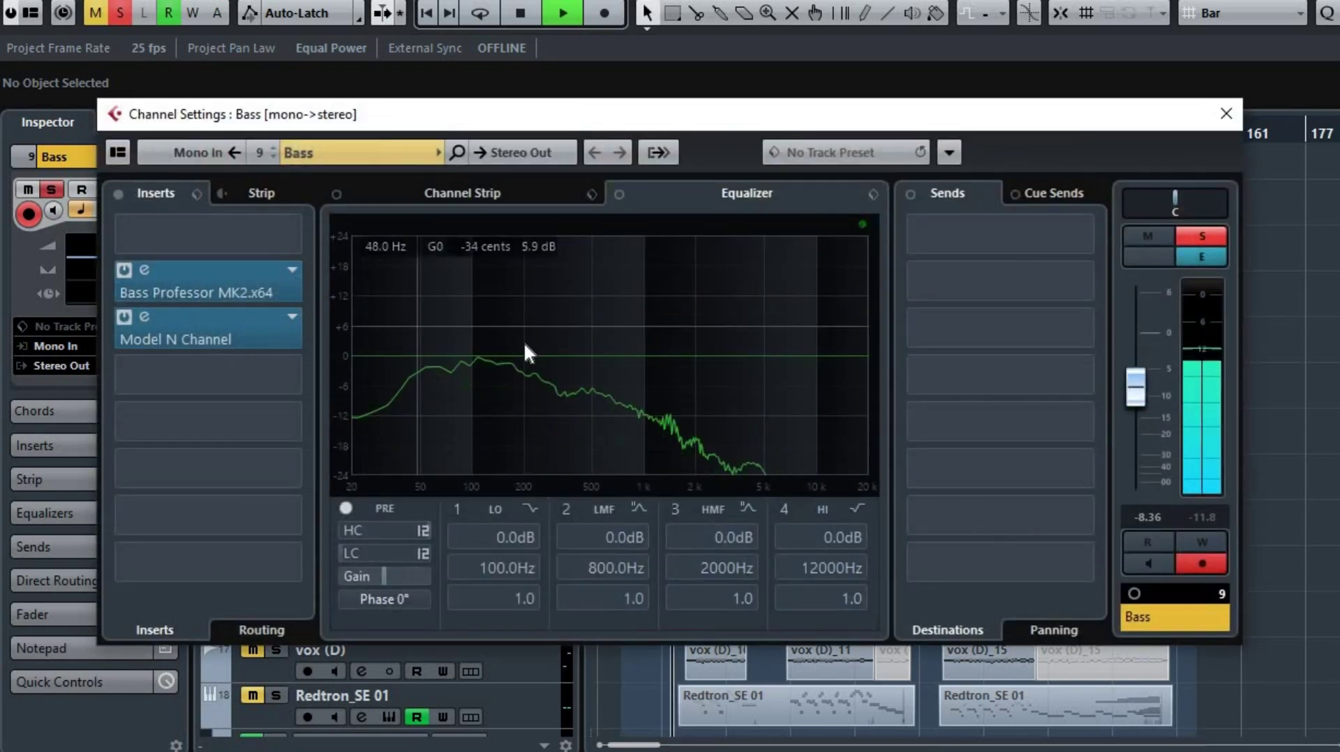
pyautogui.click(148, 317)
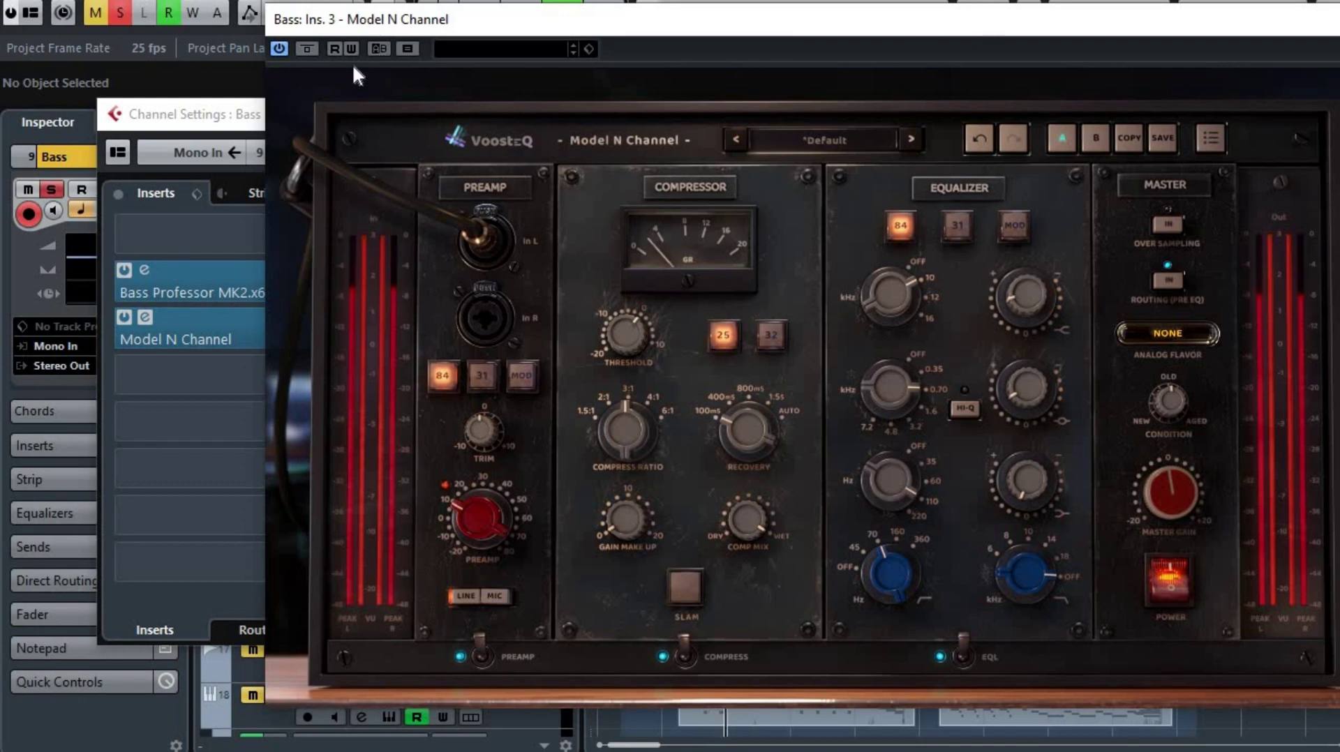
# Move the bass plug-in window away from the track list, unsolo the Drum Group, and play the bass without the drums
pyautogui.click(720, 187)
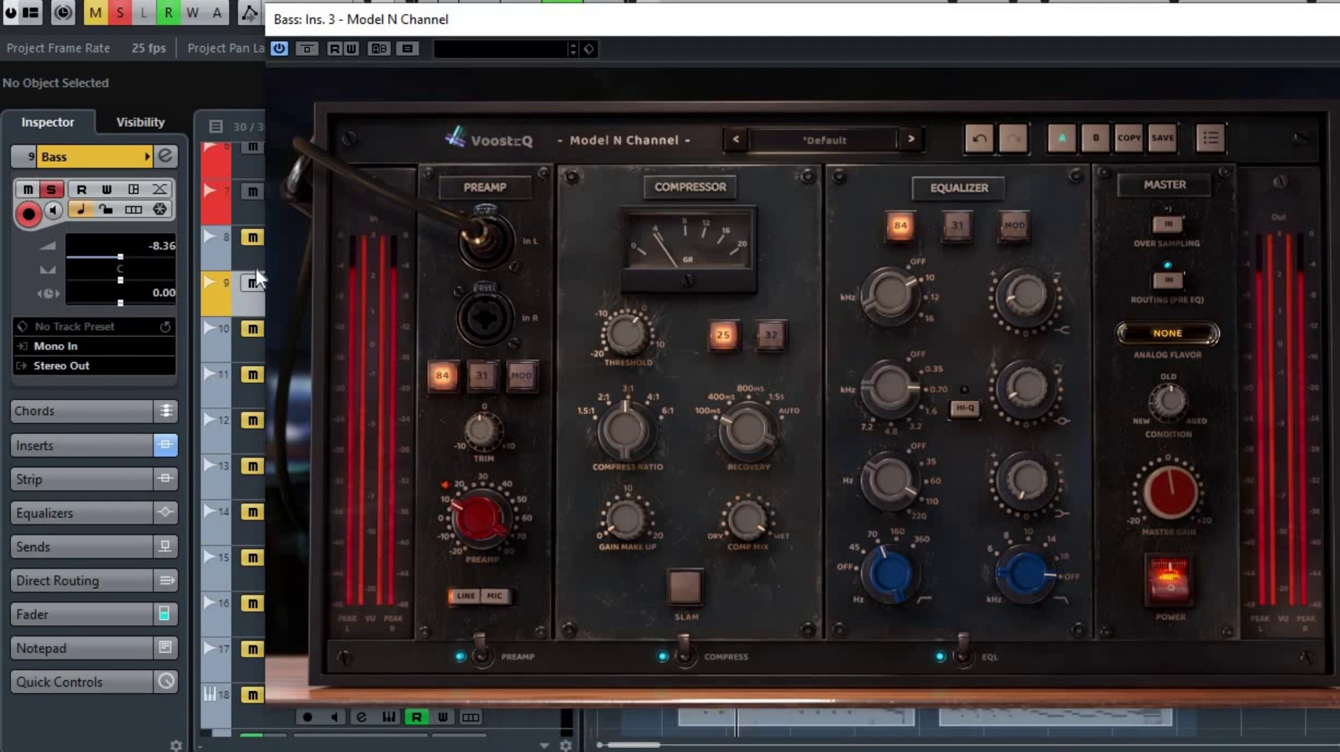
pyautogui.moveTo(550, 28); pyautogui.dragTo(676, 38)
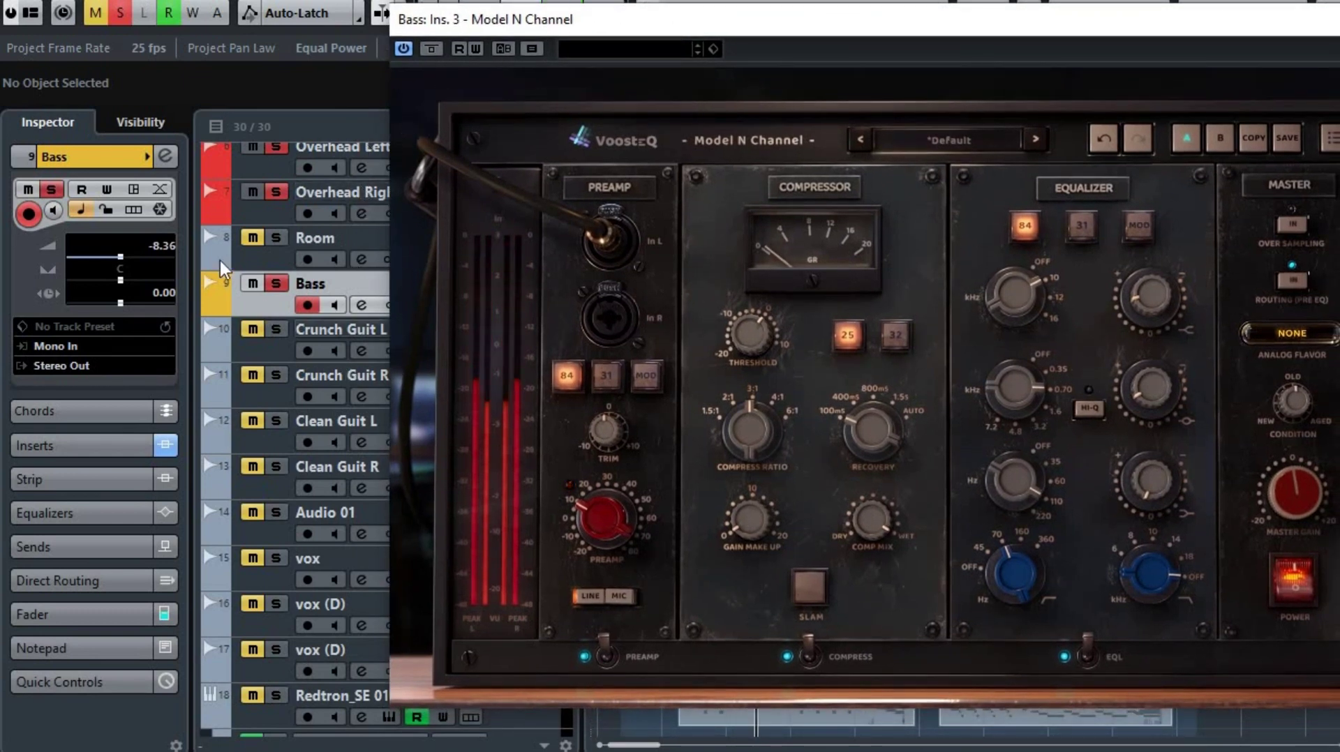
pyautogui.scroll(-5, 288, 455)
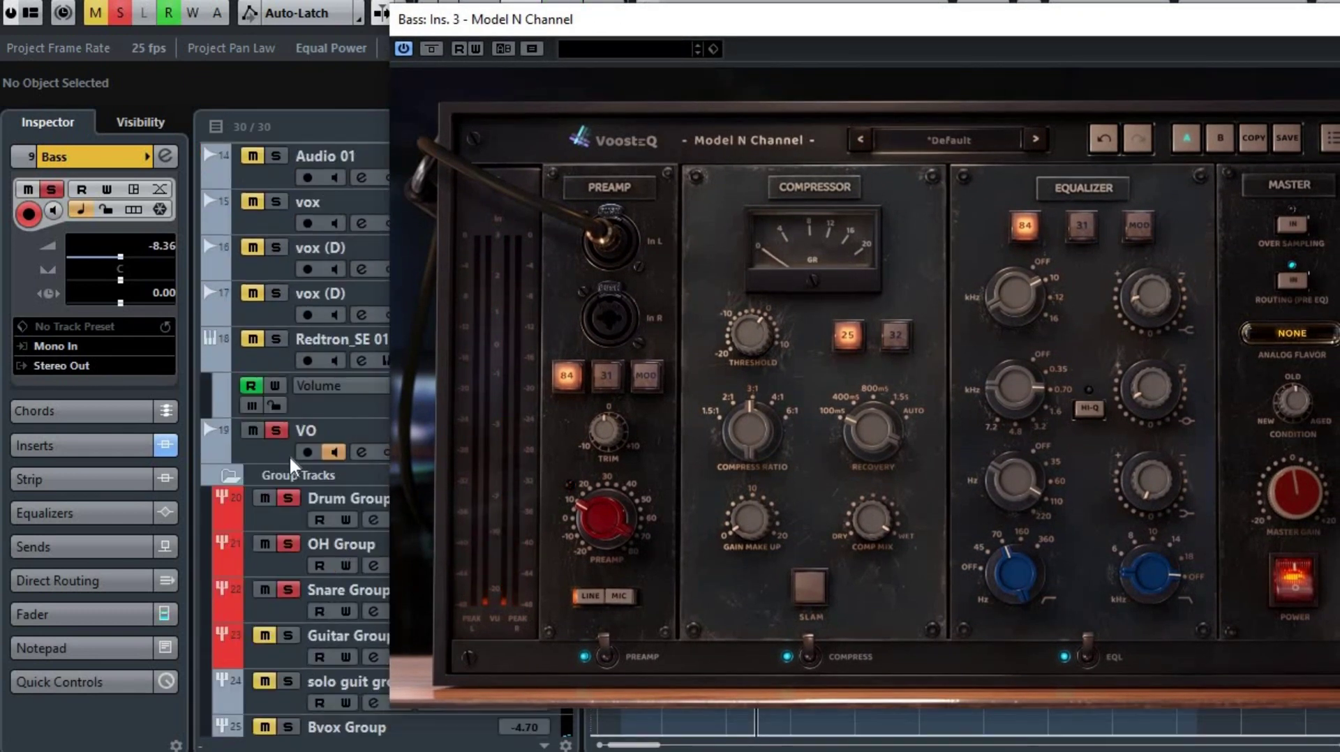
pyautogui.click(289, 497)
pyautogui.scroll(8, 318, 484)
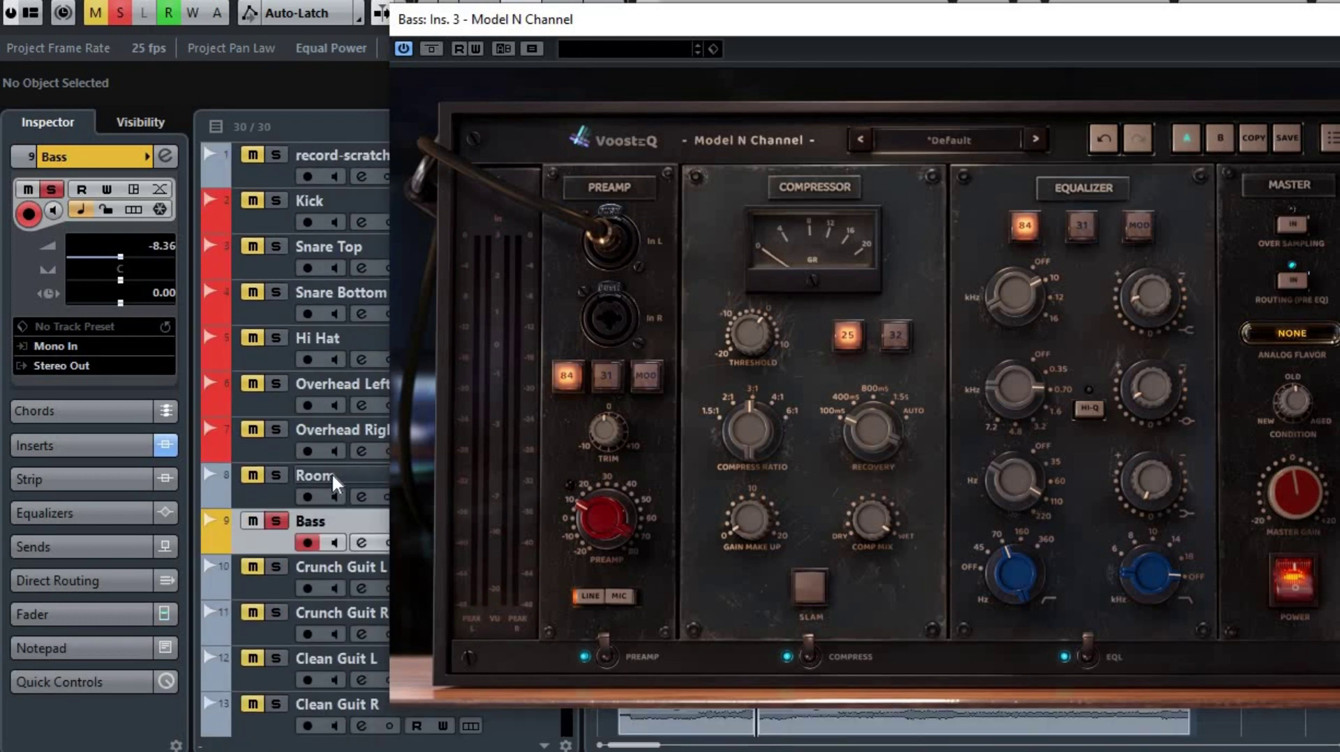
pyautogui.press('space')
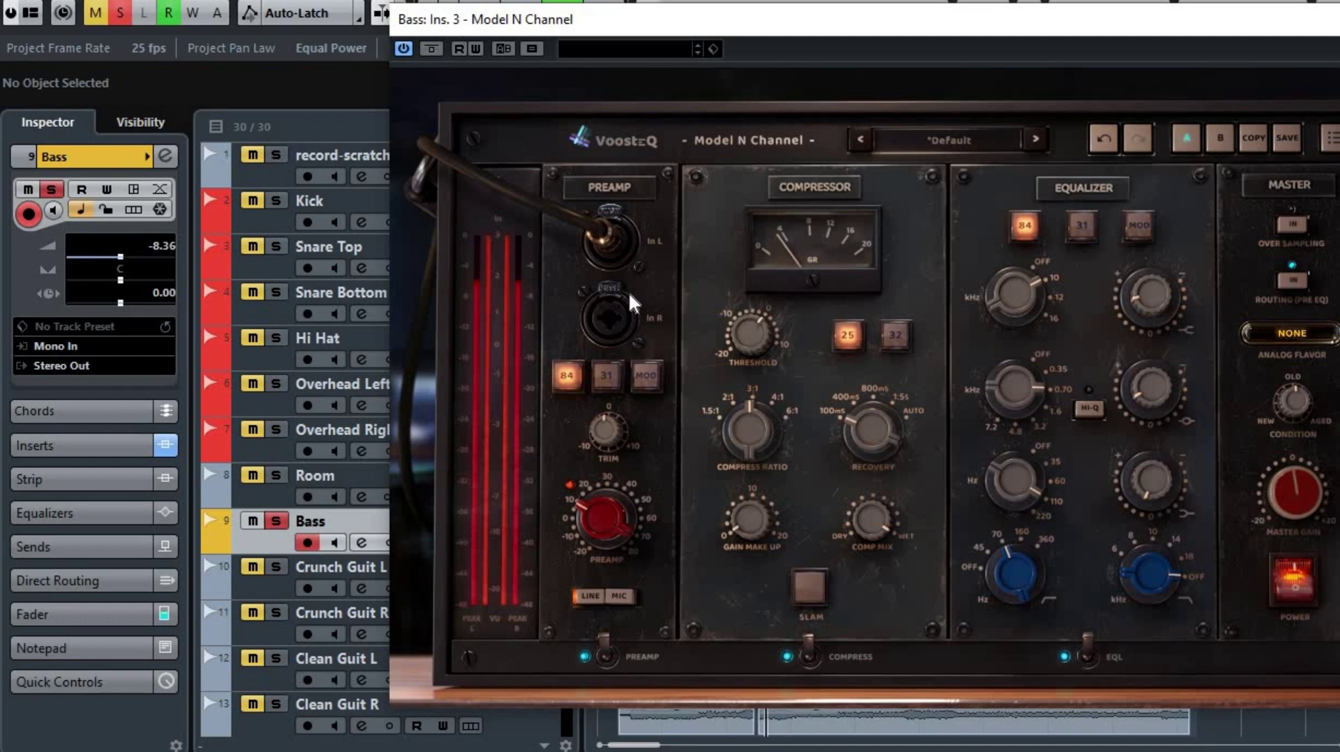
# Compare the soloed bass with the Model N Channel bypassed and active, stop playback, and close the plug-in window
pyautogui.moveTo(633, 28); pyautogui.dragTo(391, 41)
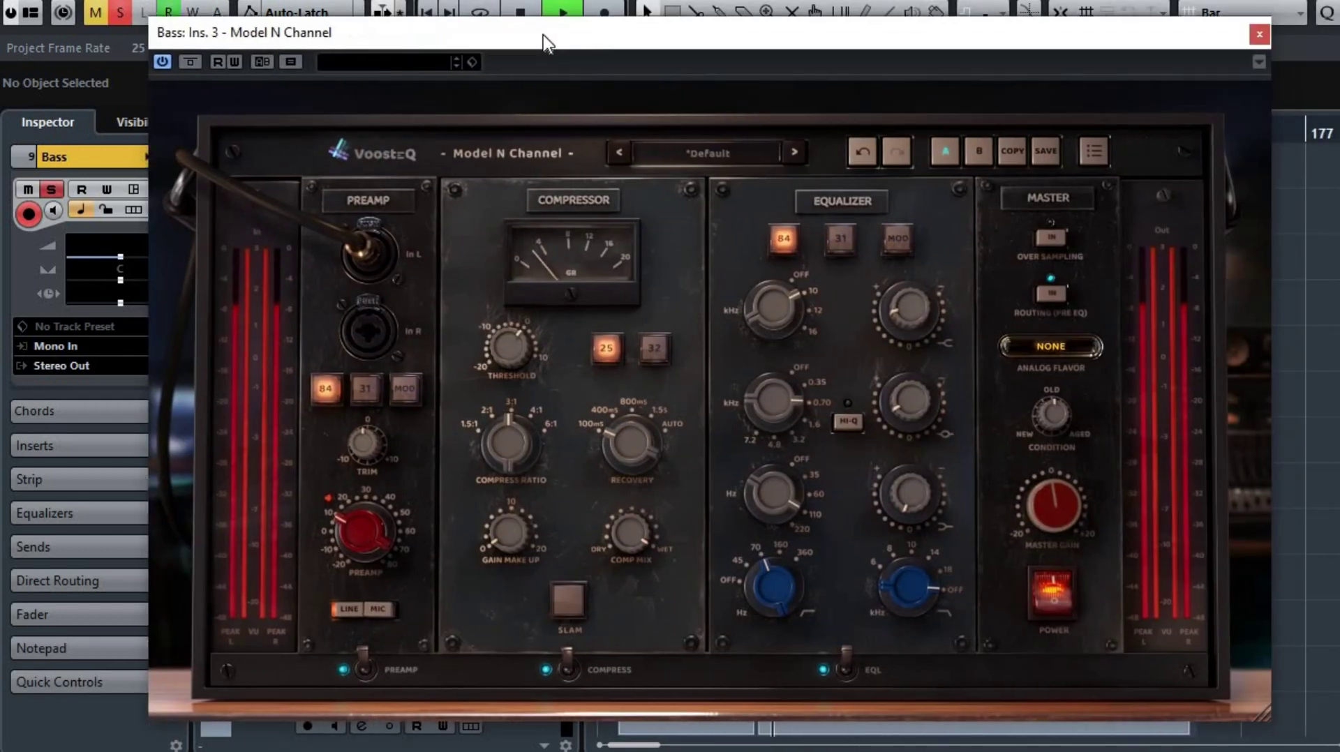
pyautogui.click(196, 65)
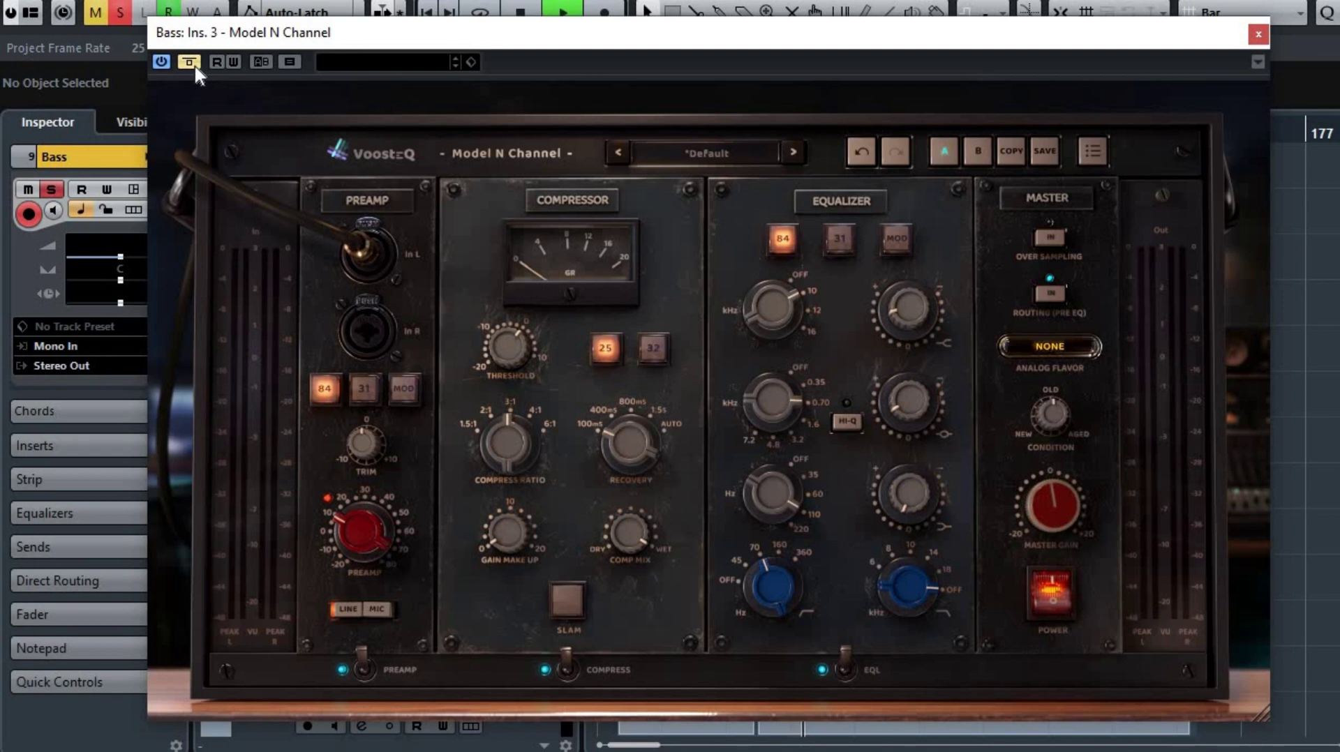
pyautogui.click(194, 64)
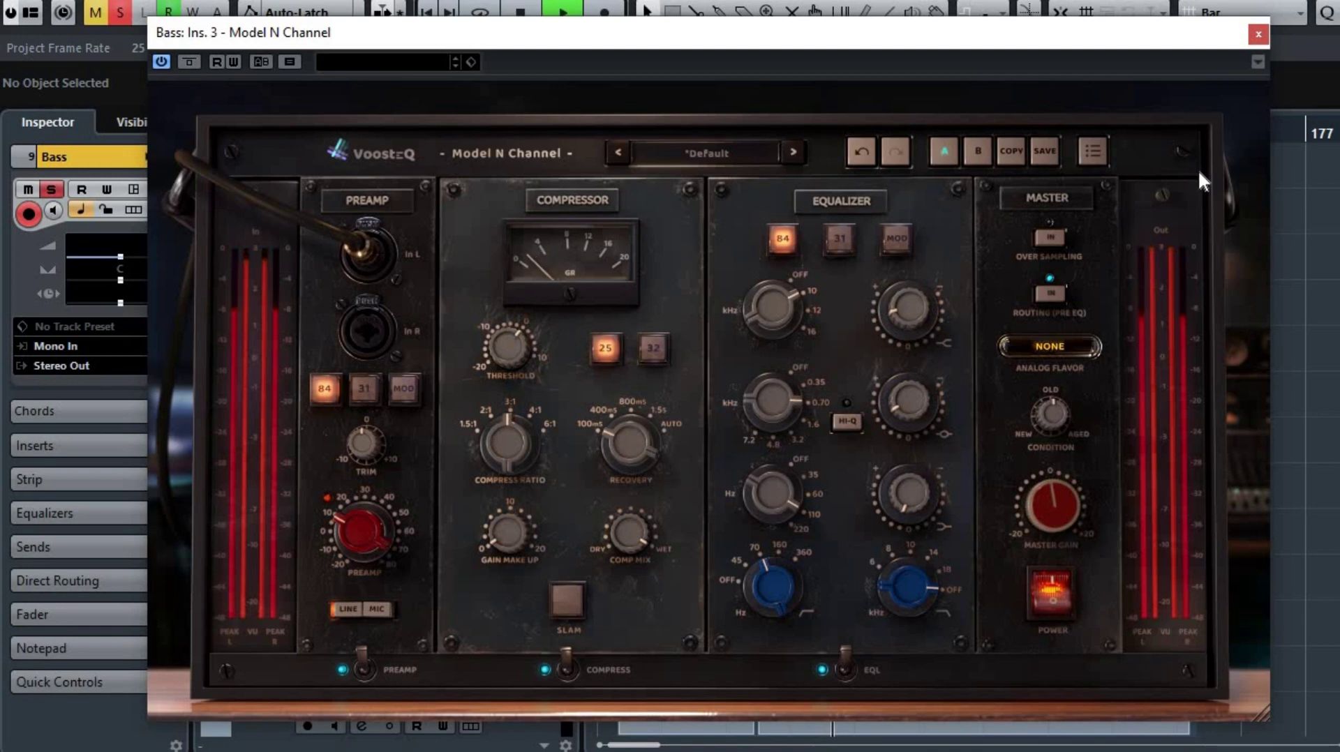
pyautogui.press('space')
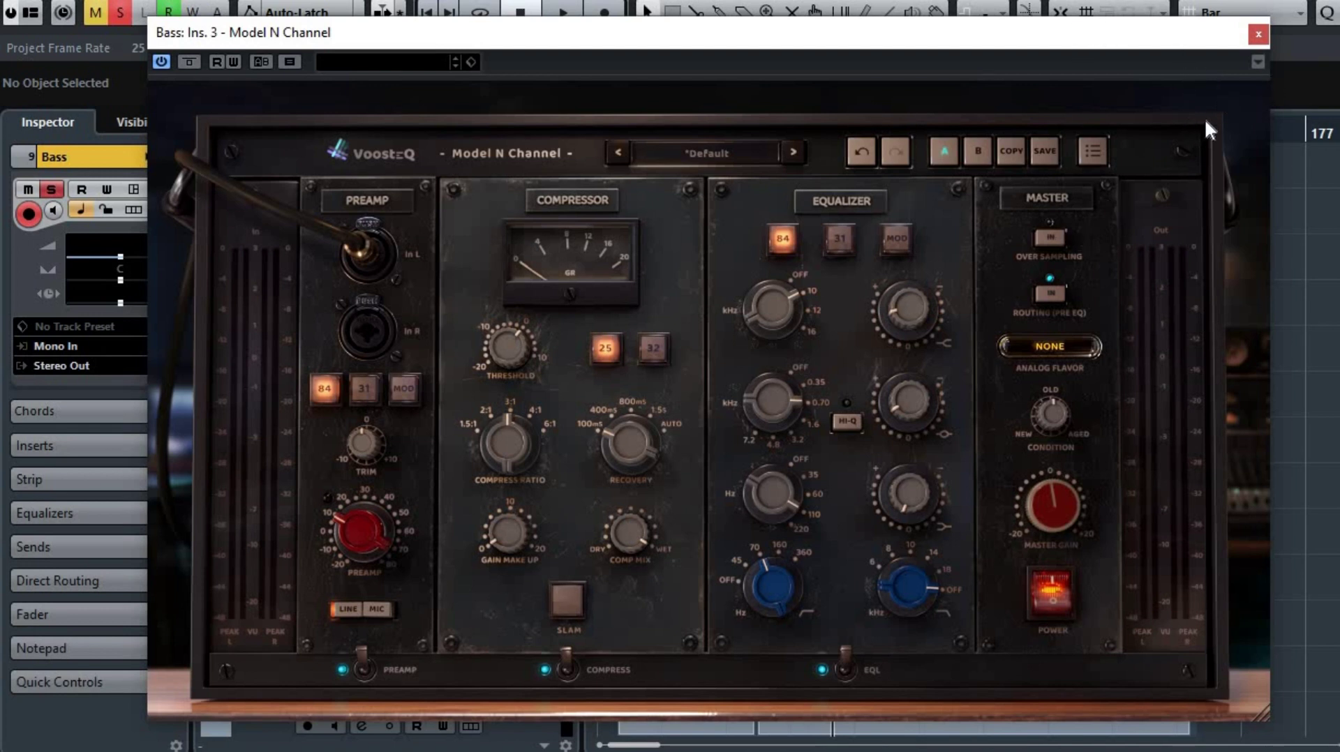
pyautogui.click(1258, 35)
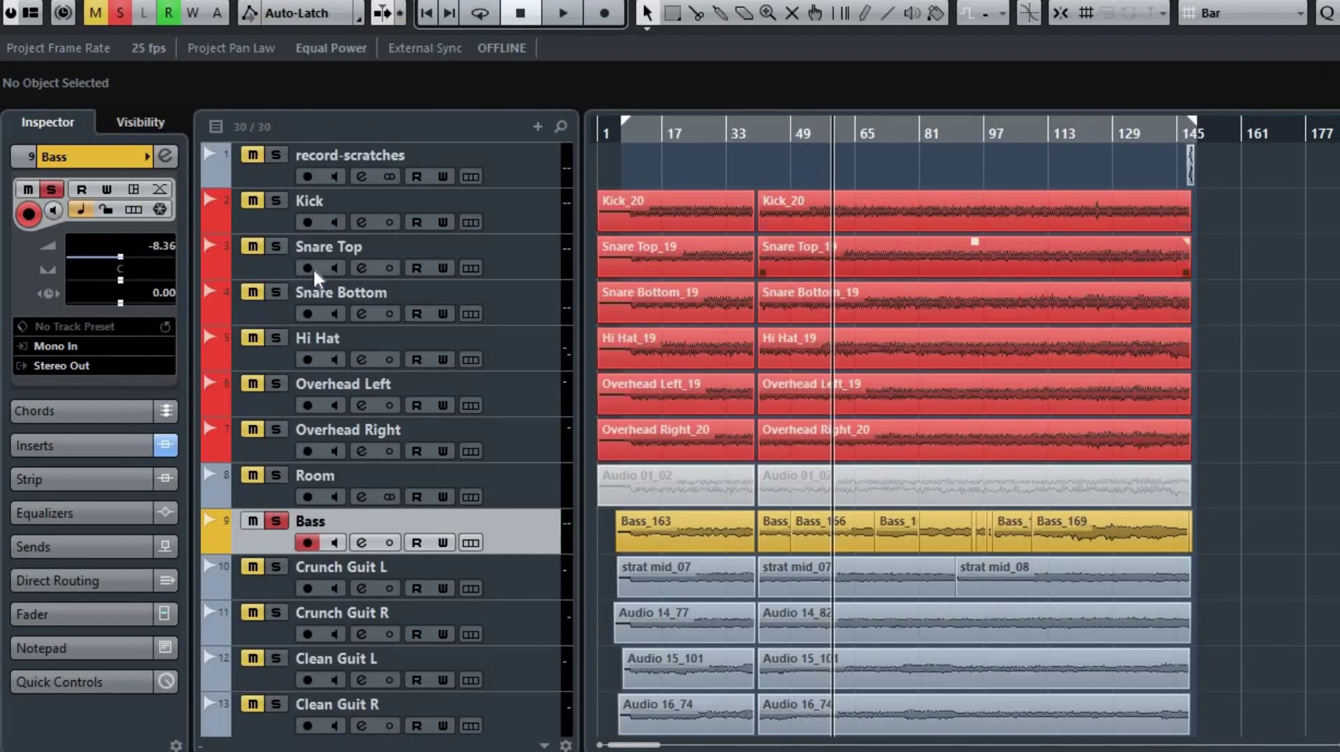
# Unsolo the Bass, solo the Crunch Guit L and R tracks, and play them from near the start of the song
pyautogui.click(282, 521)
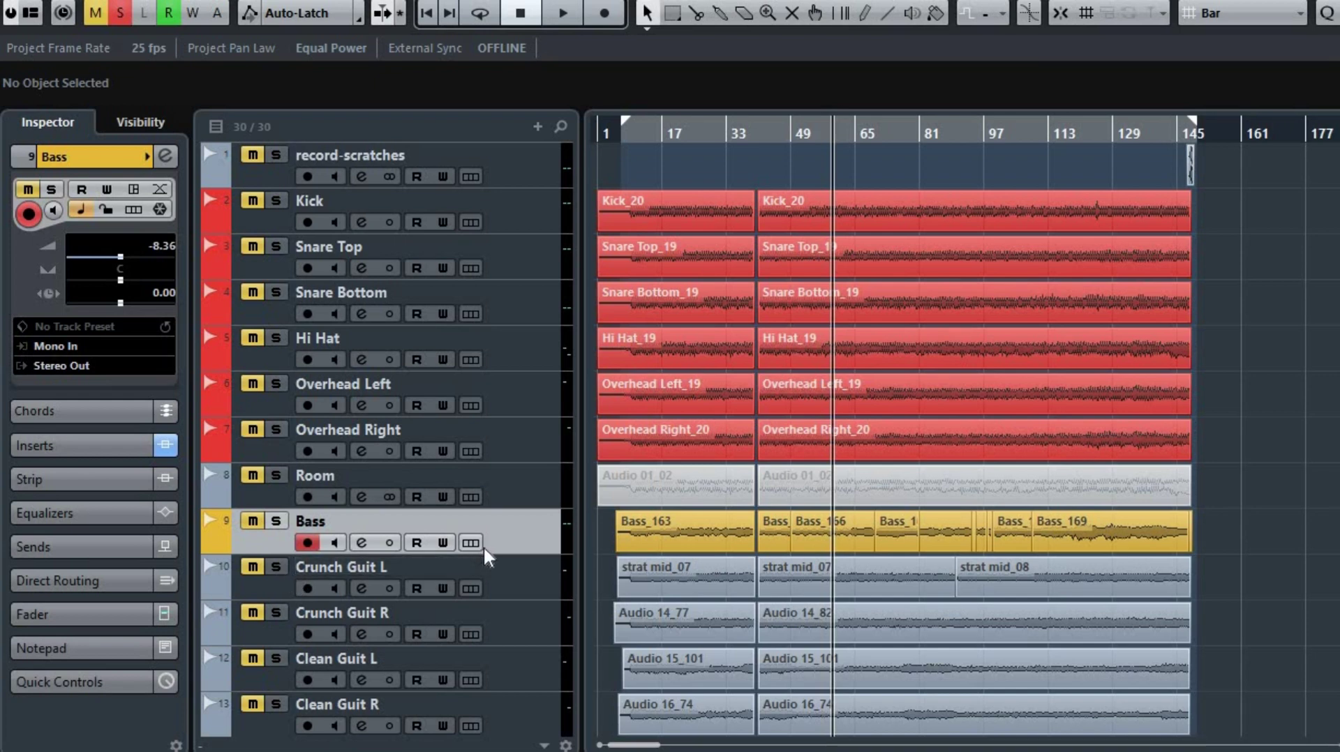
pyautogui.scroll(-3, 487, 556)
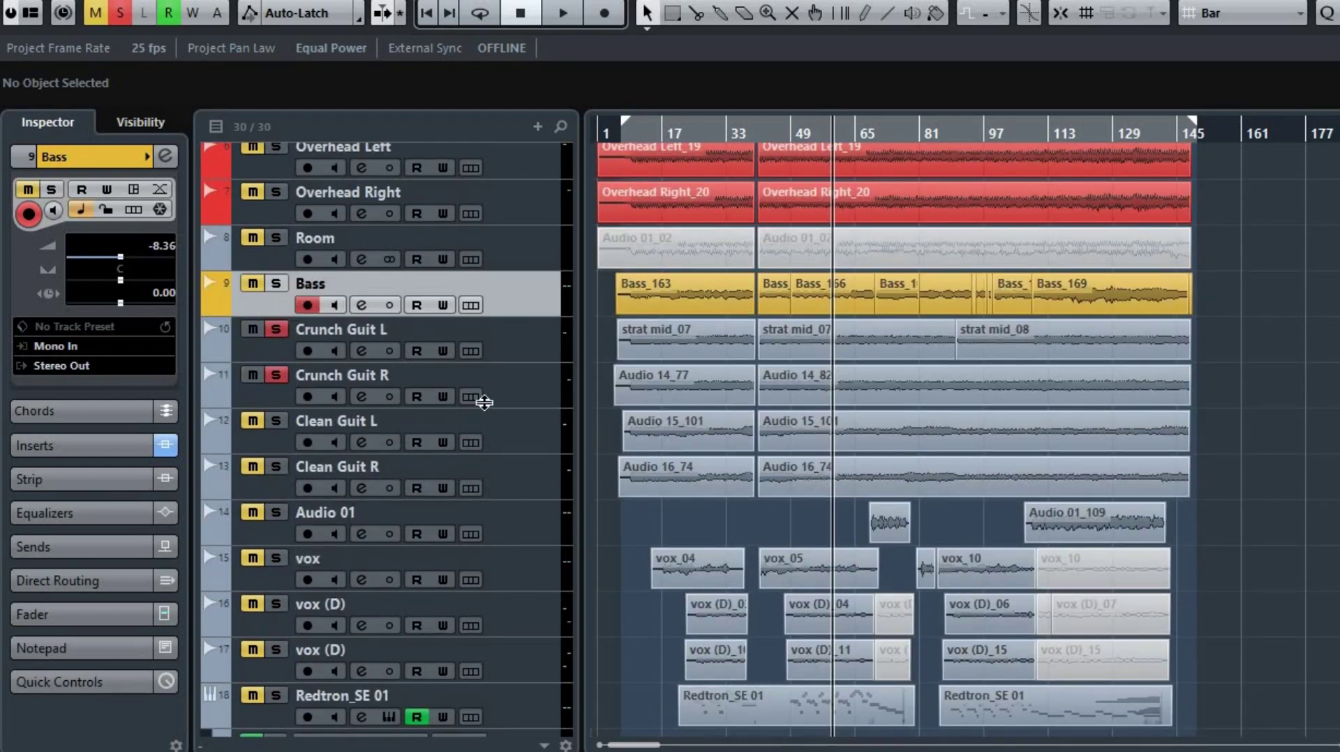
pyautogui.click(517, 351)
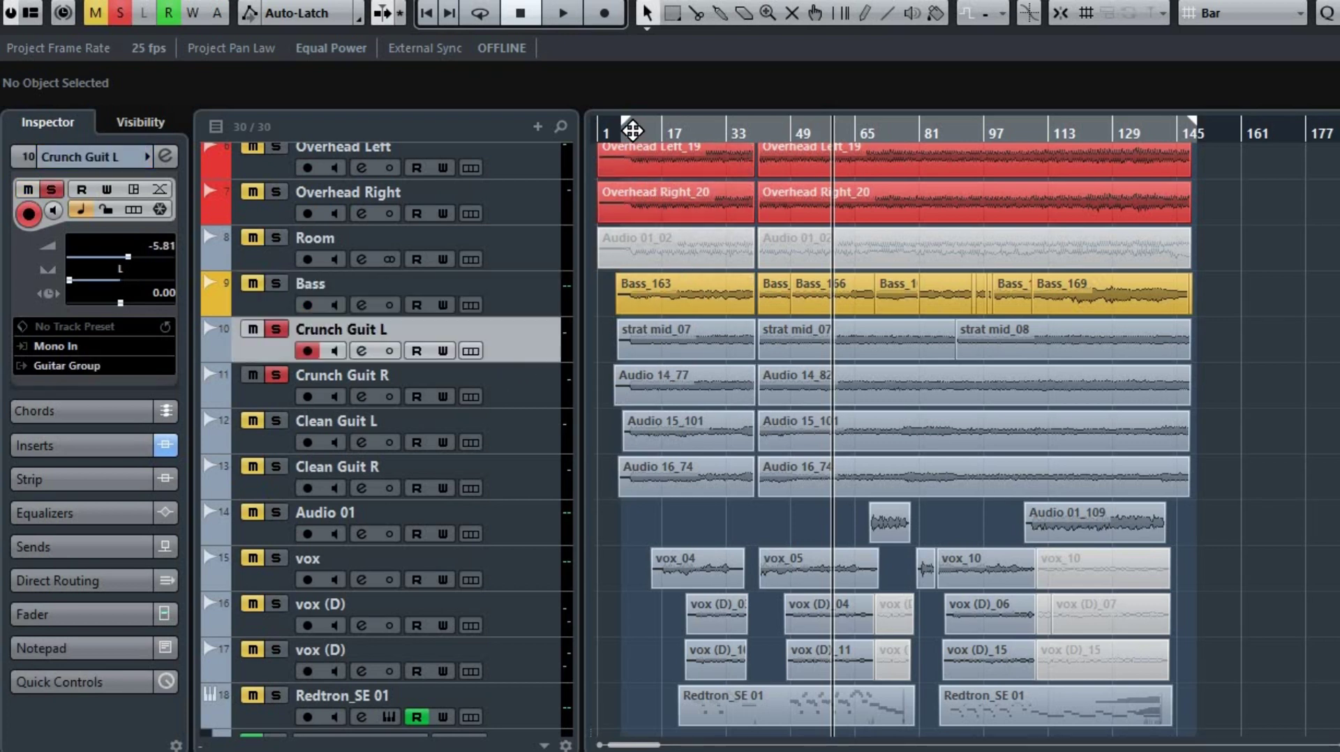
pyautogui.click(633, 131)
pyautogui.press('space')
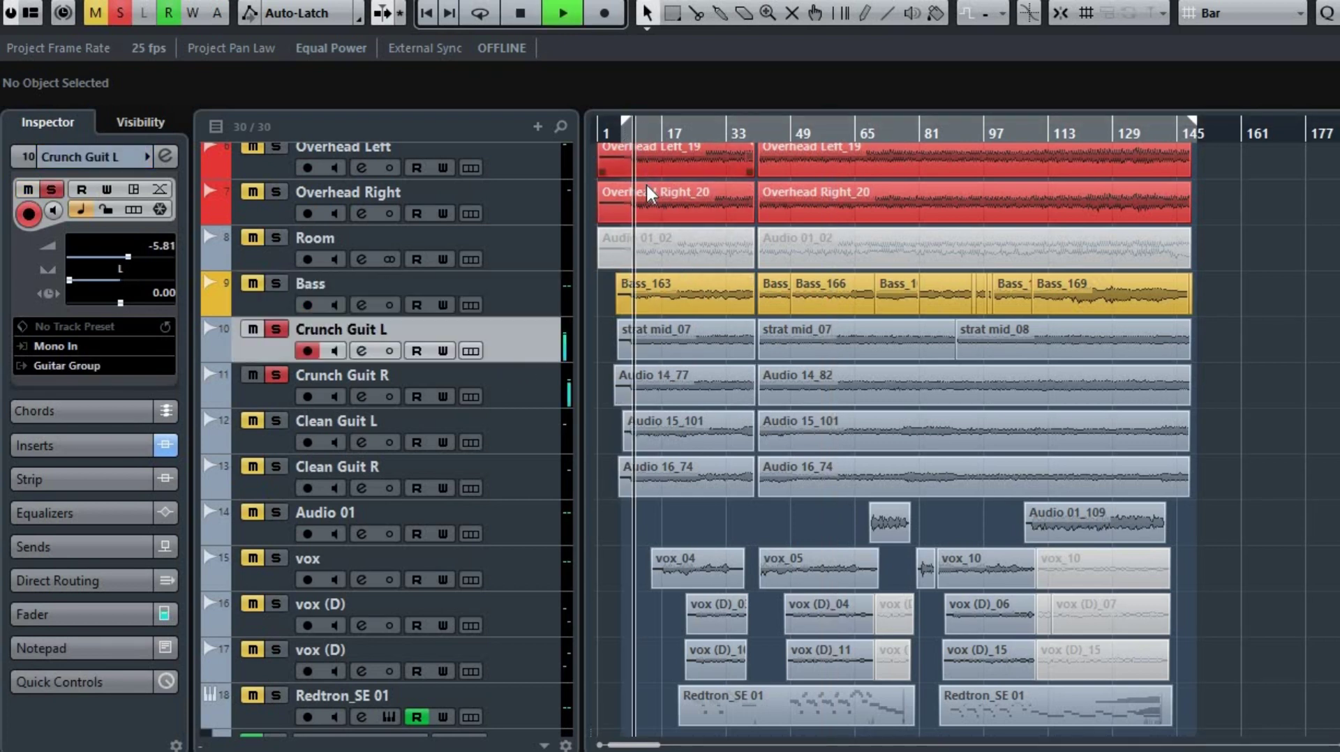
# Open the Model N Channel insert of Crunch Guit L, dismiss the channel settings, and check that both crunch guitars are soloed
pyautogui.click(360, 349)
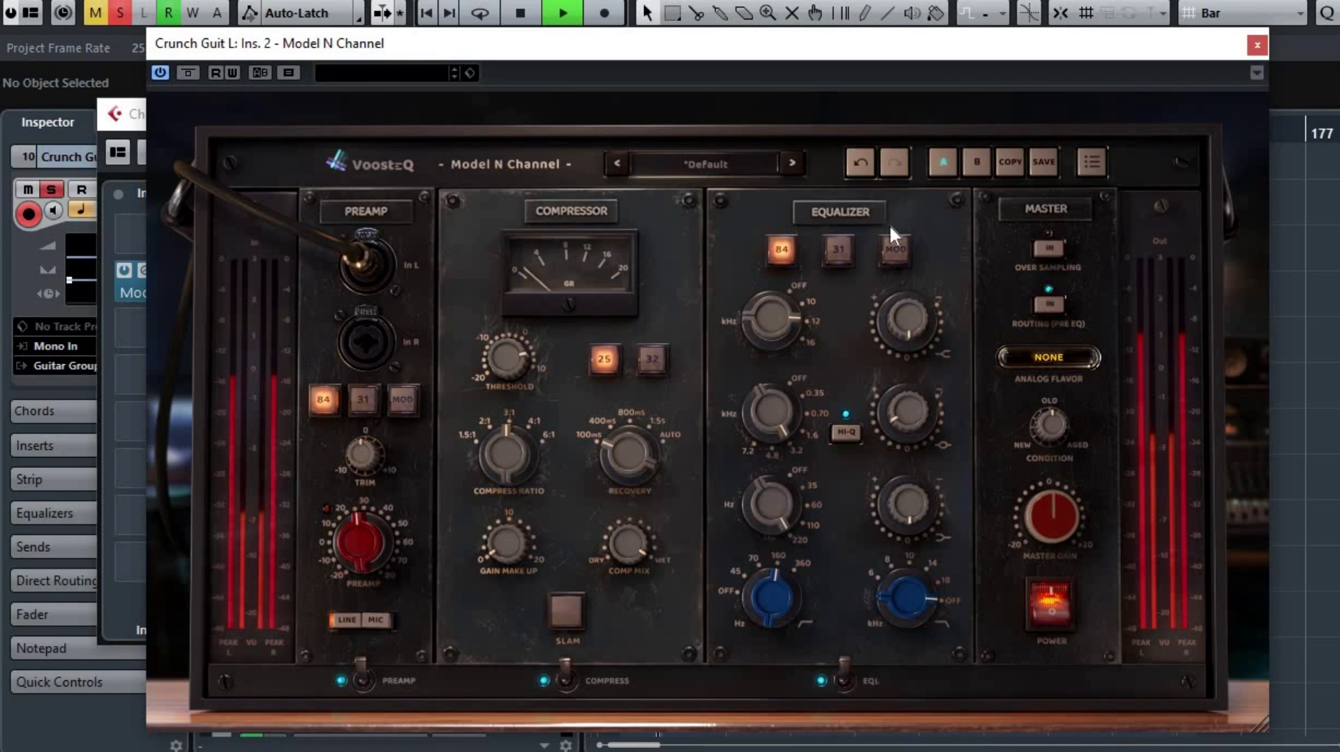
pyautogui.moveTo(837, 47); pyautogui.dragTo(1062, 20)
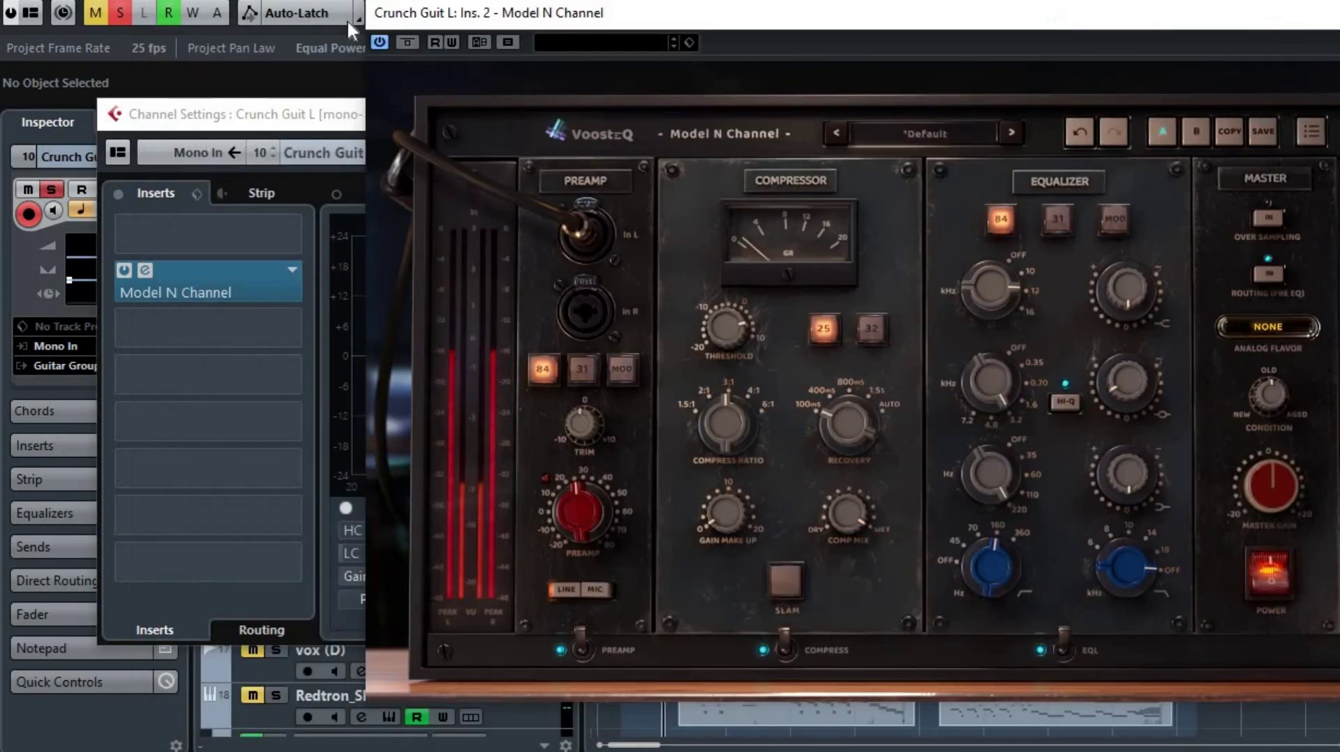
pyautogui.moveTo(276, 122); pyautogui.dragTo(583, 104)
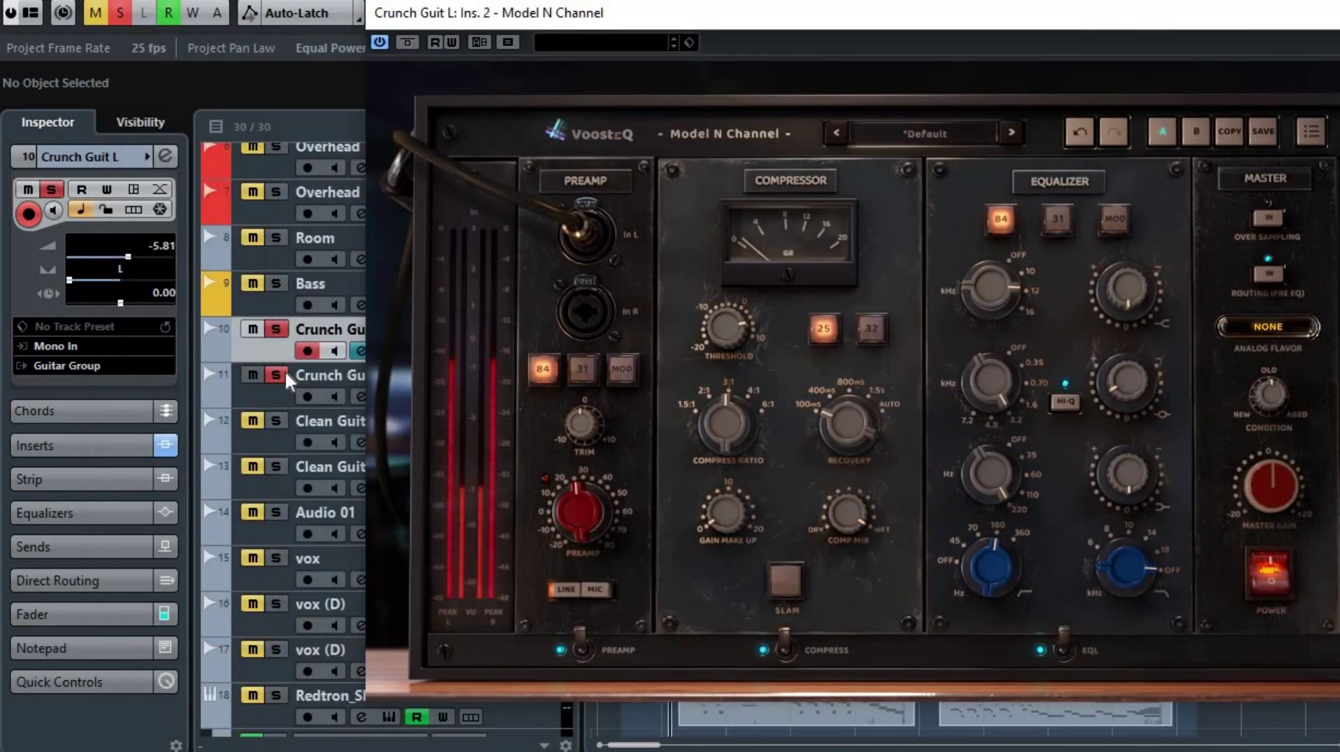
pyautogui.moveTo(933, 21); pyautogui.dragTo(711, 54)
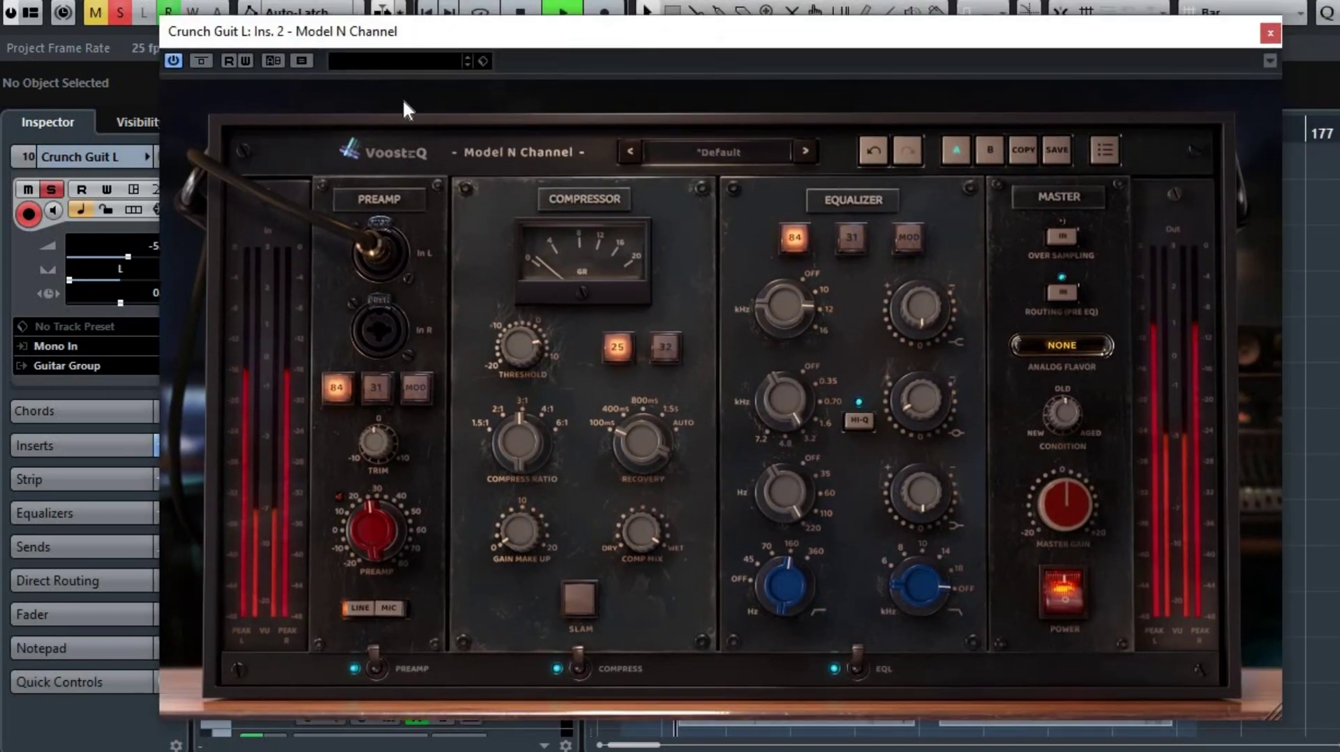
# Compare the crunch guitars with the Crunch Guit L Model N Channel bypassed and active, and close its window
pyautogui.click(199, 61)
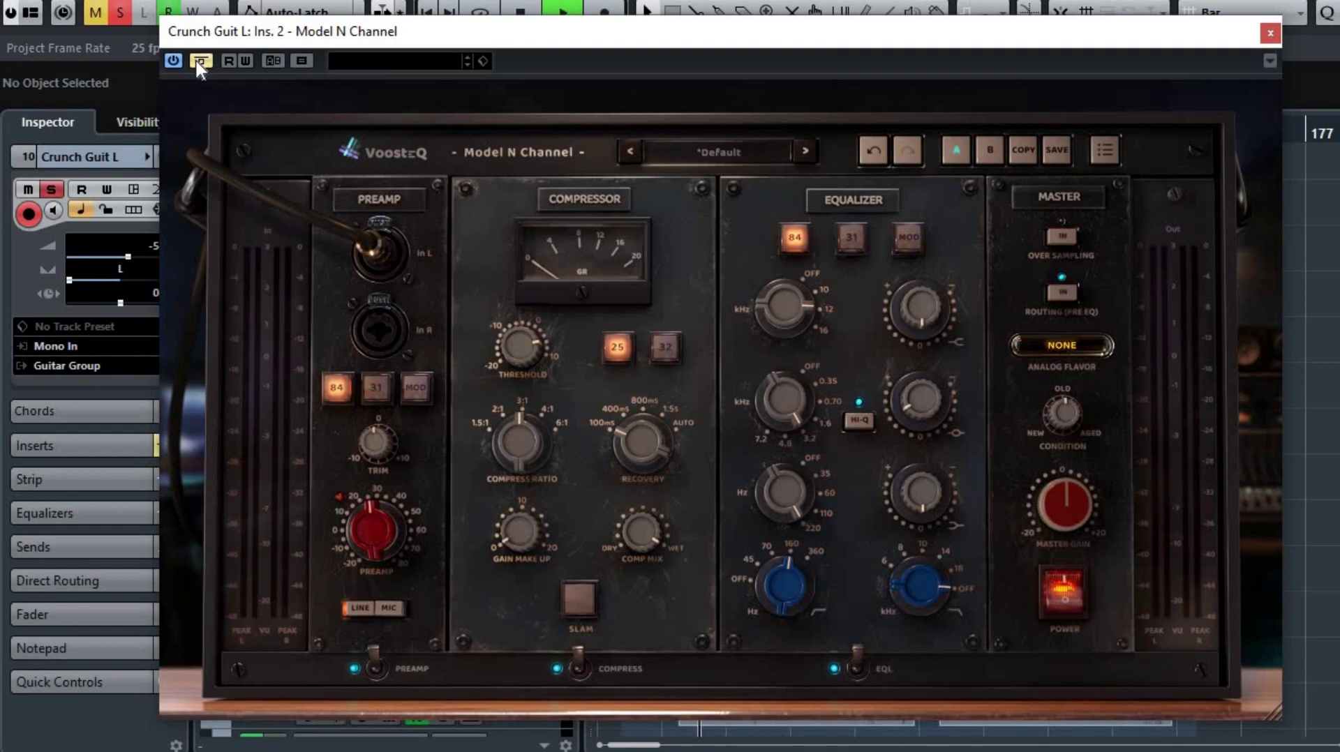
pyautogui.click(197, 61)
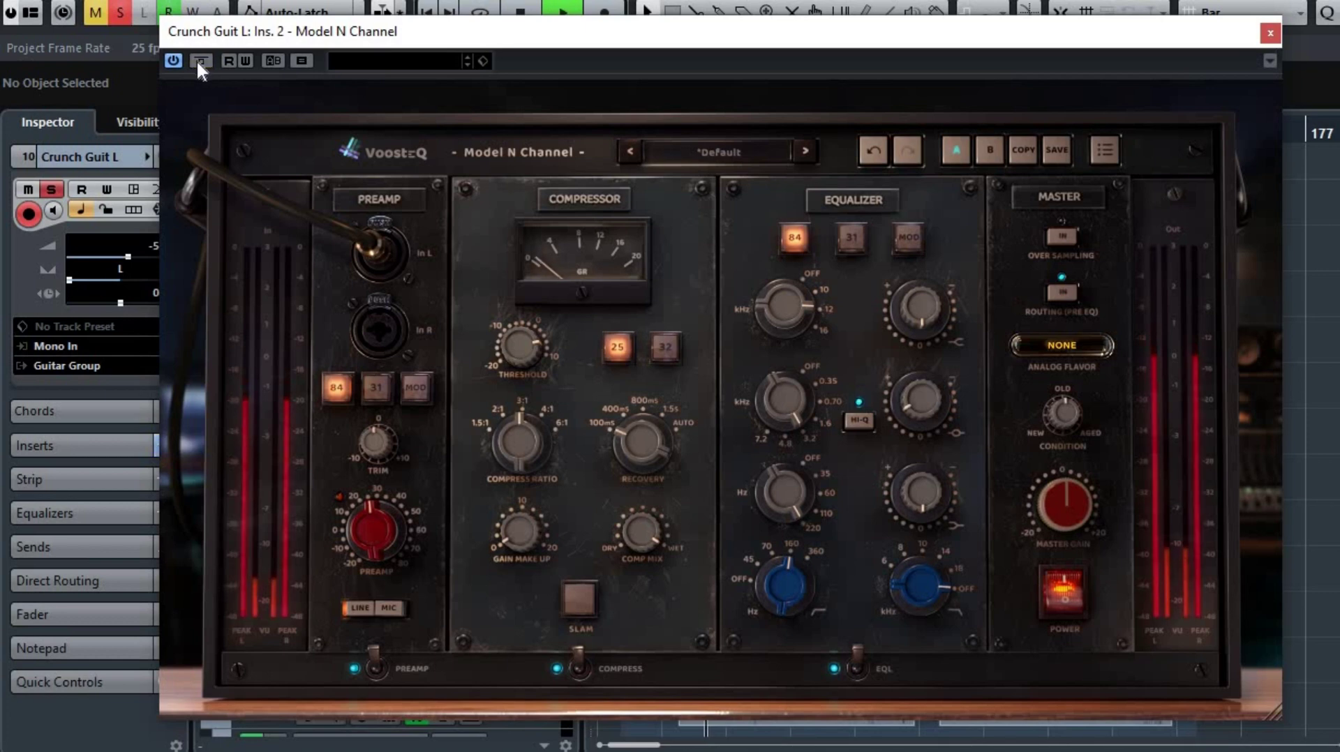
pyautogui.moveTo(447, 47); pyautogui.dragTo(654, 36)
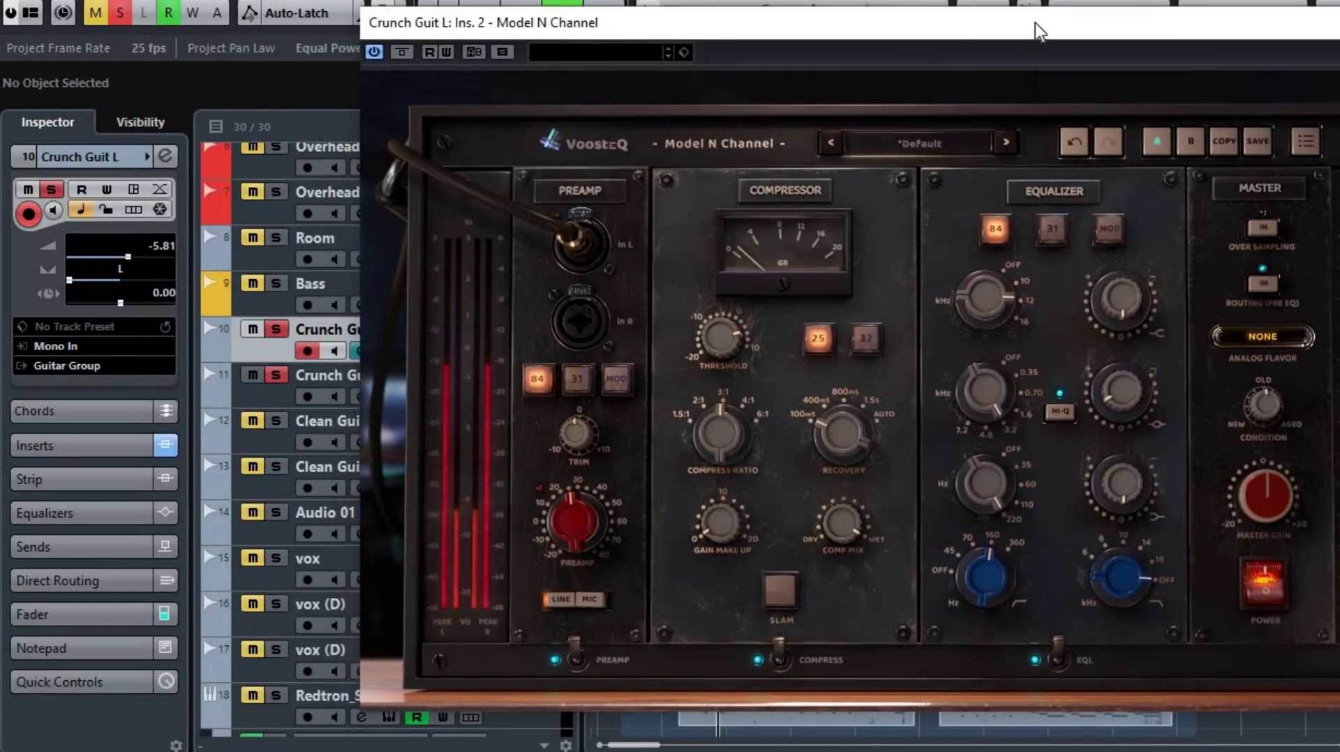
pyautogui.moveTo(1036, 23); pyautogui.dragTo(751, 53)
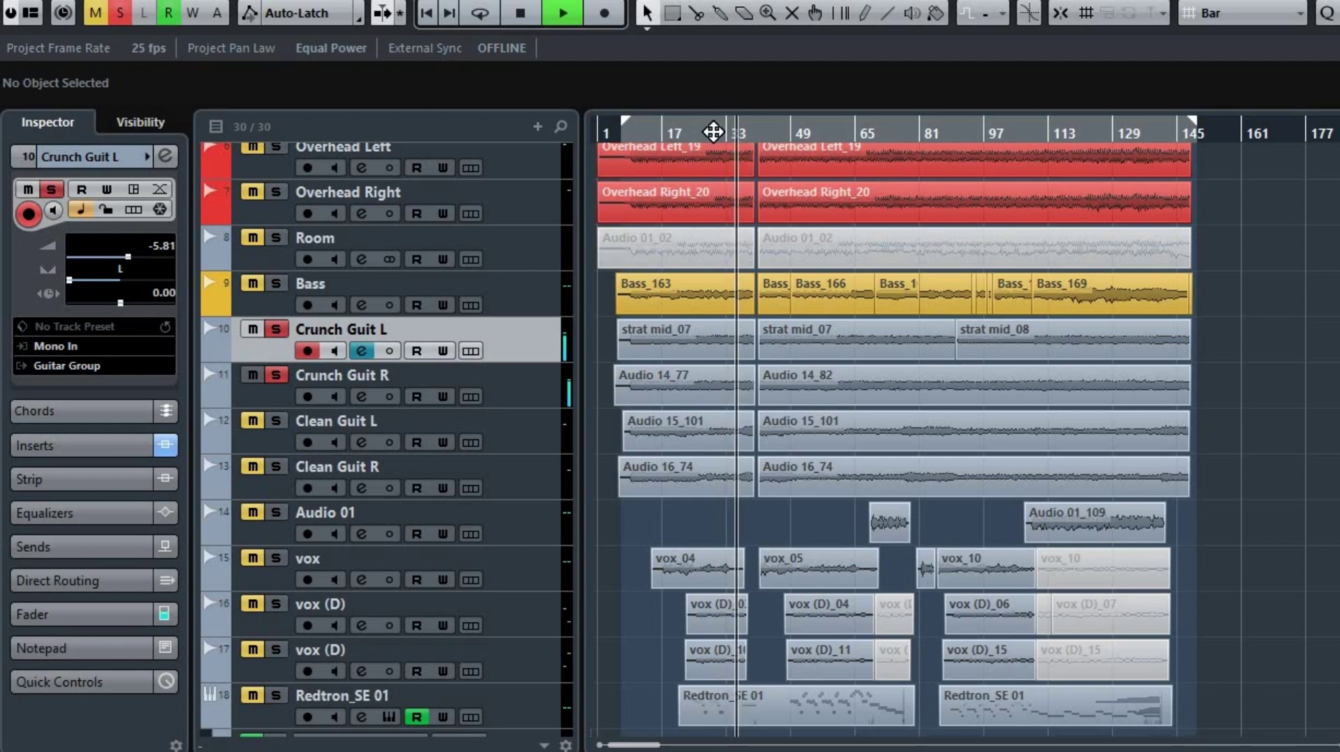
# Move the playhead to about bar 27, solo Clean Guit L and R as well, and play all four guitars
pyautogui.click(709, 132)
pyautogui.press('space')
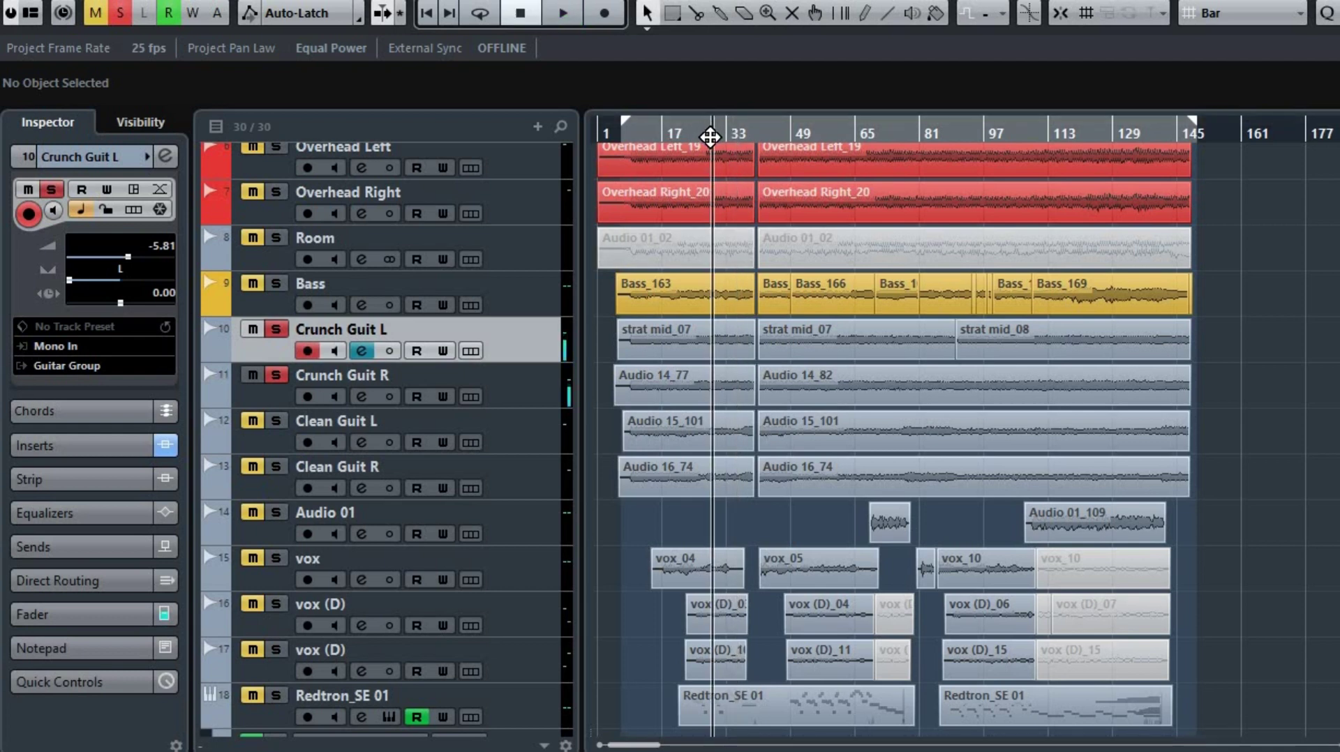
pyautogui.click(703, 133)
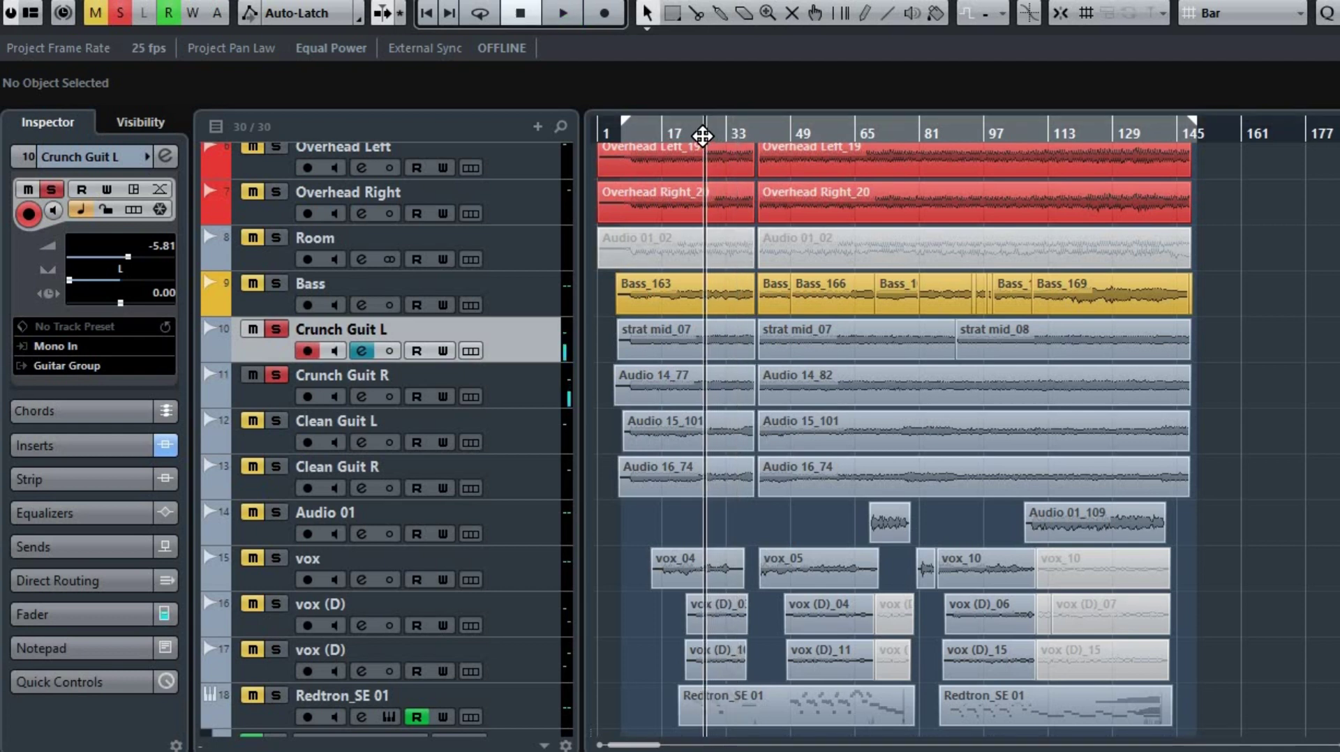
pyautogui.click(279, 468)
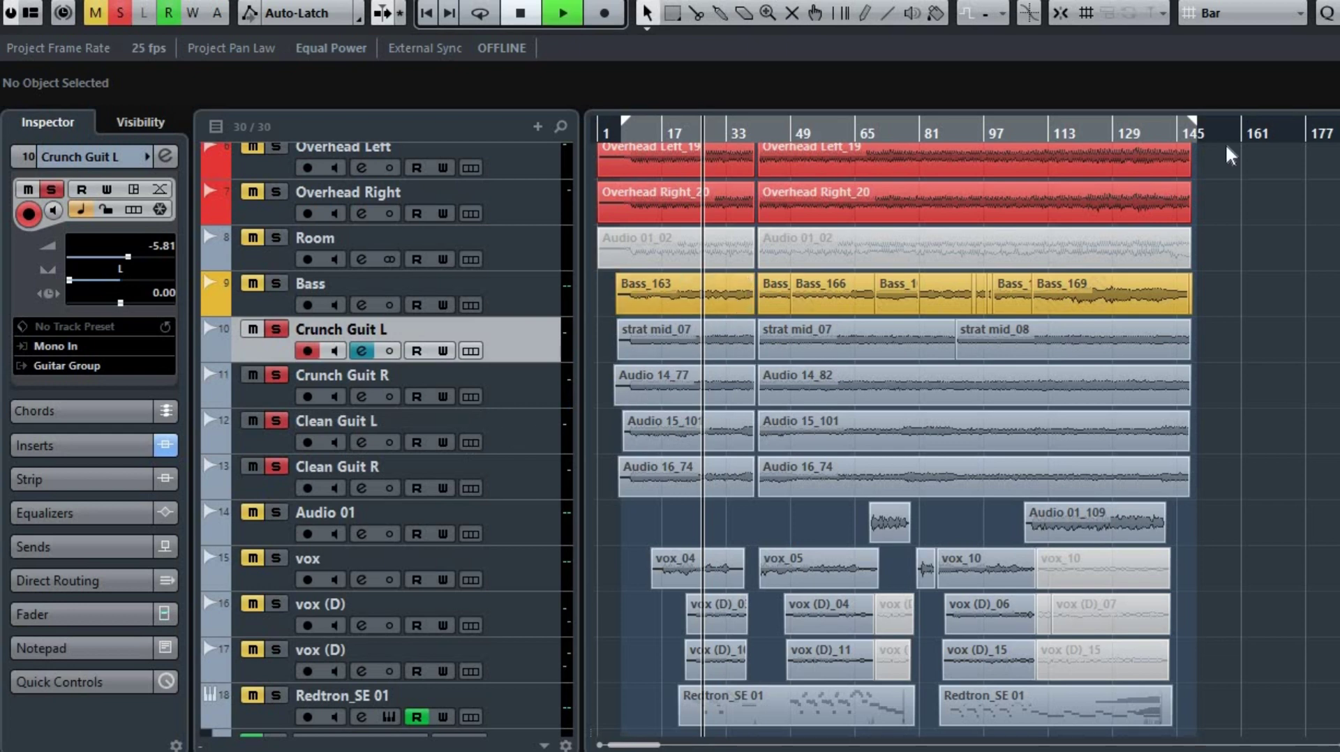
pyautogui.press('space')
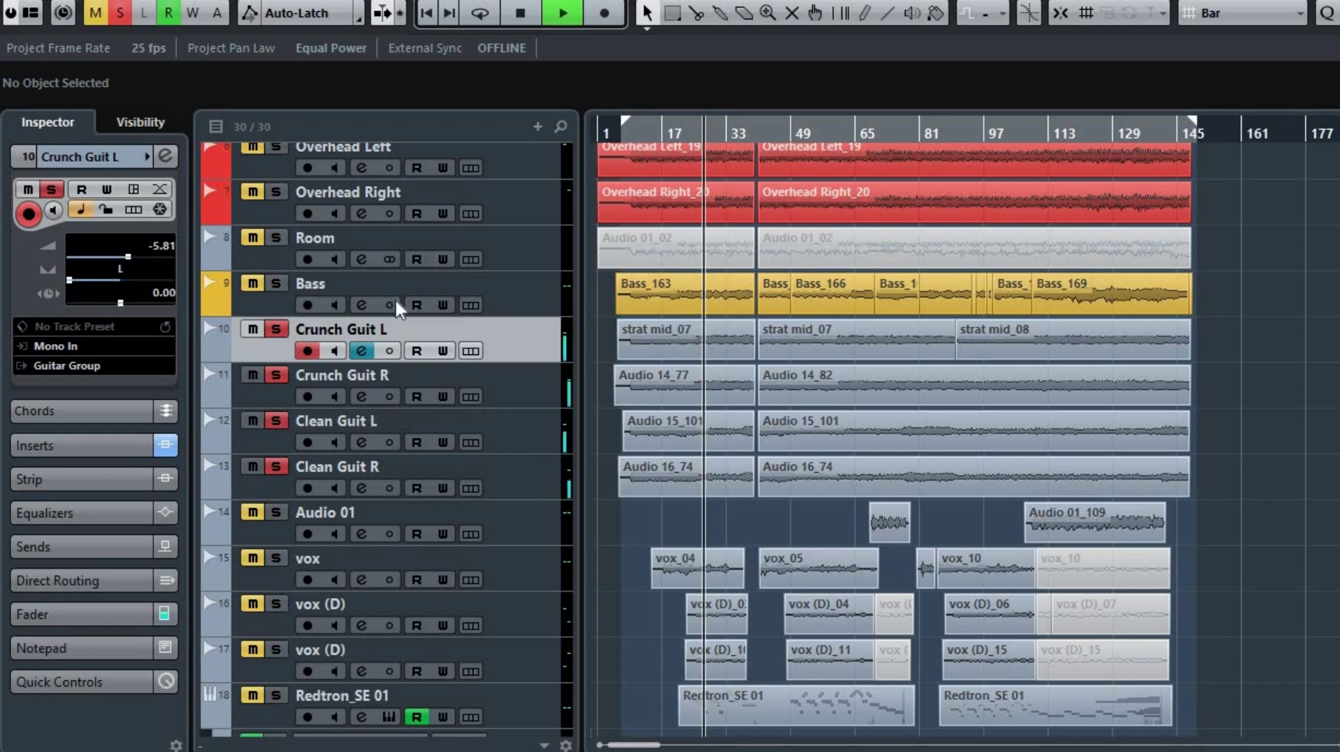
# Unsolo both crunch guitars and open the channel settings of Clean Guit L, placing the window below the ruler
pyautogui.click(277, 376)
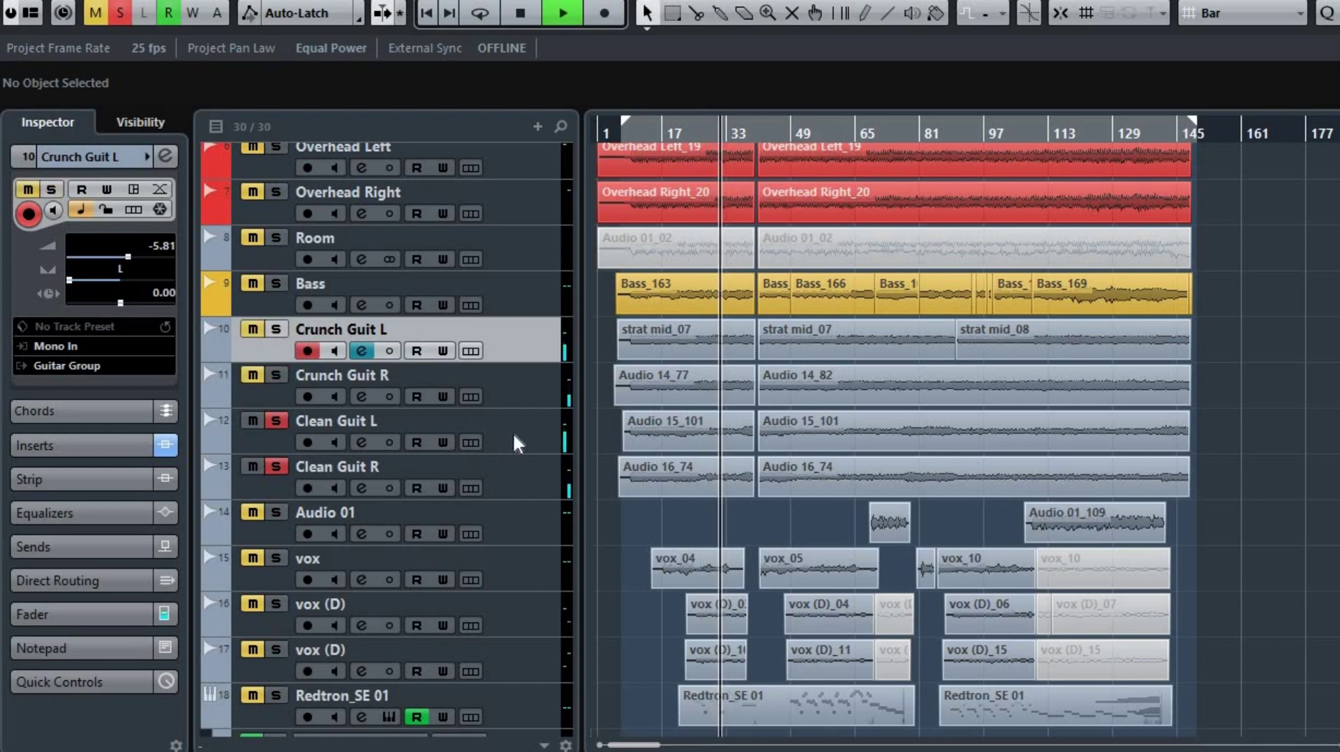
pyautogui.click(362, 442)
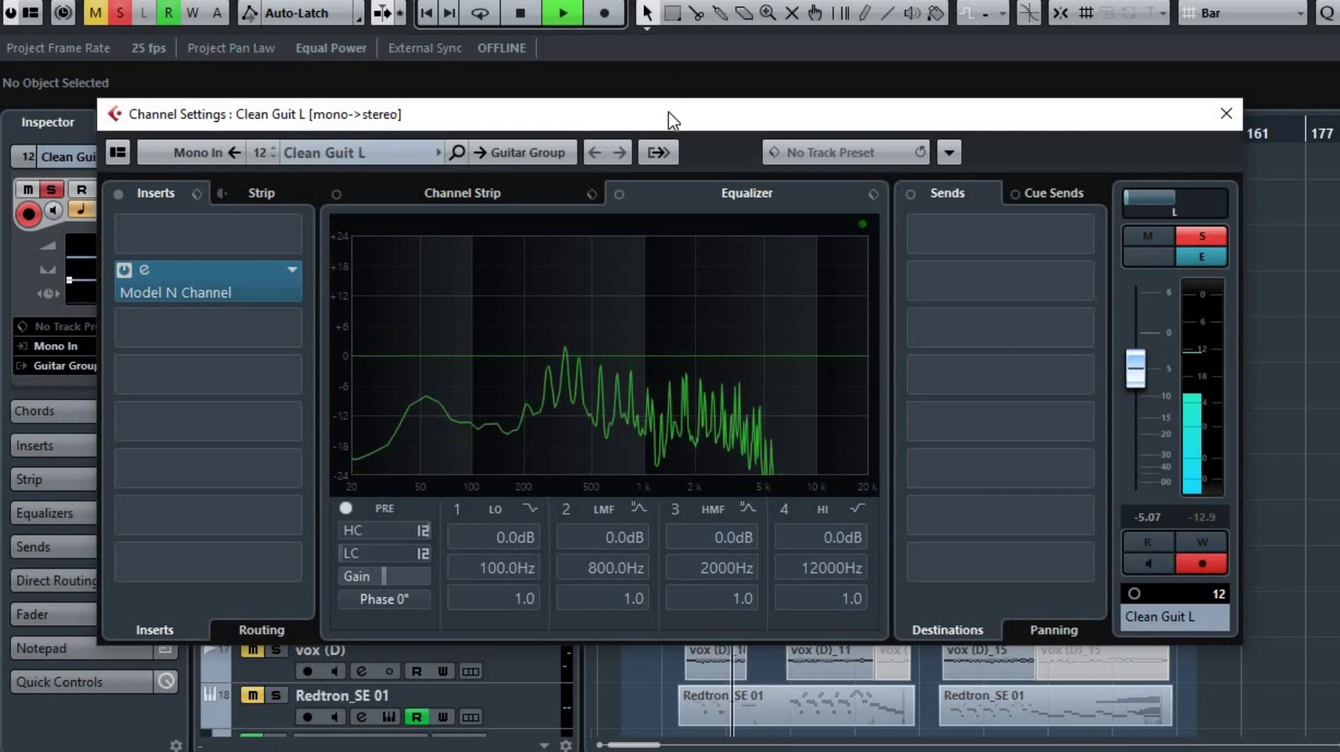
pyautogui.moveTo(669, 112); pyautogui.dragTo(938, 75)
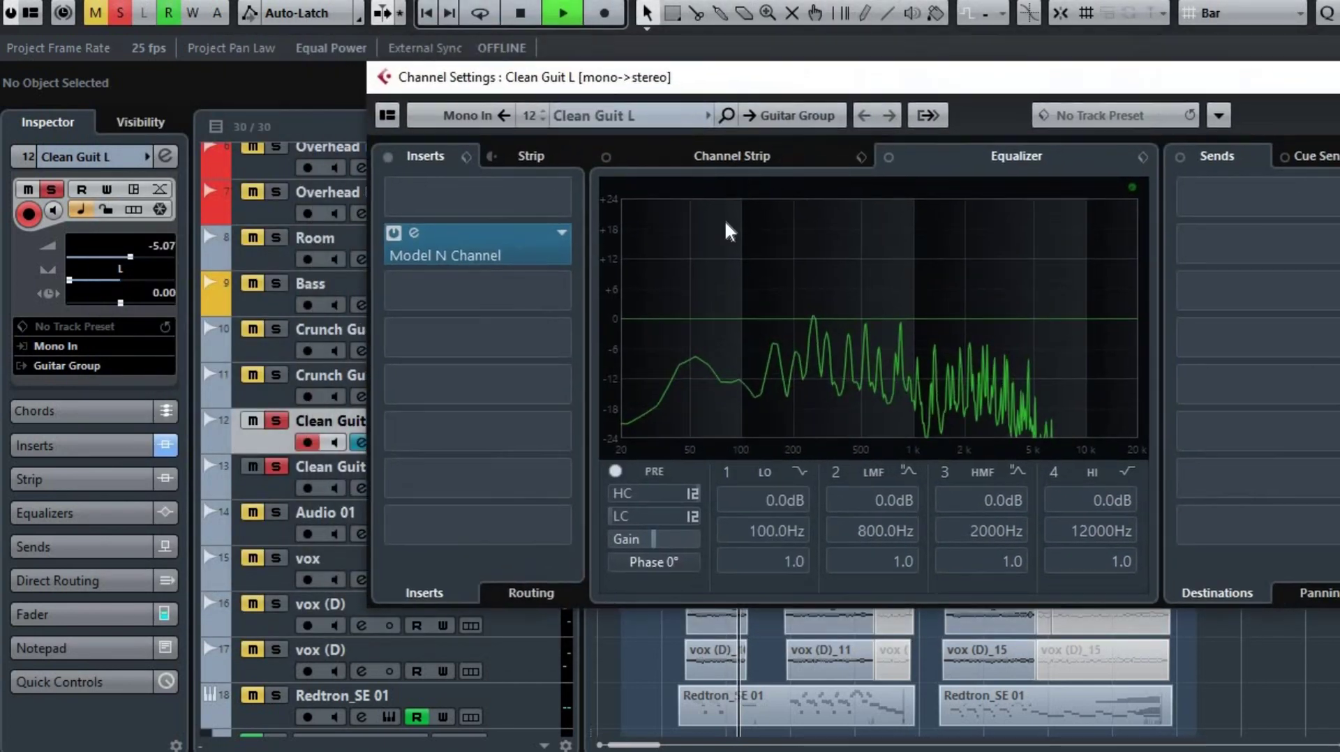
pyautogui.moveTo(724, 220)
pyautogui.mouseDown()
pyautogui.moveTo(735, 152)
pyautogui.moveTo(768, 86)
pyautogui.mouseUp()
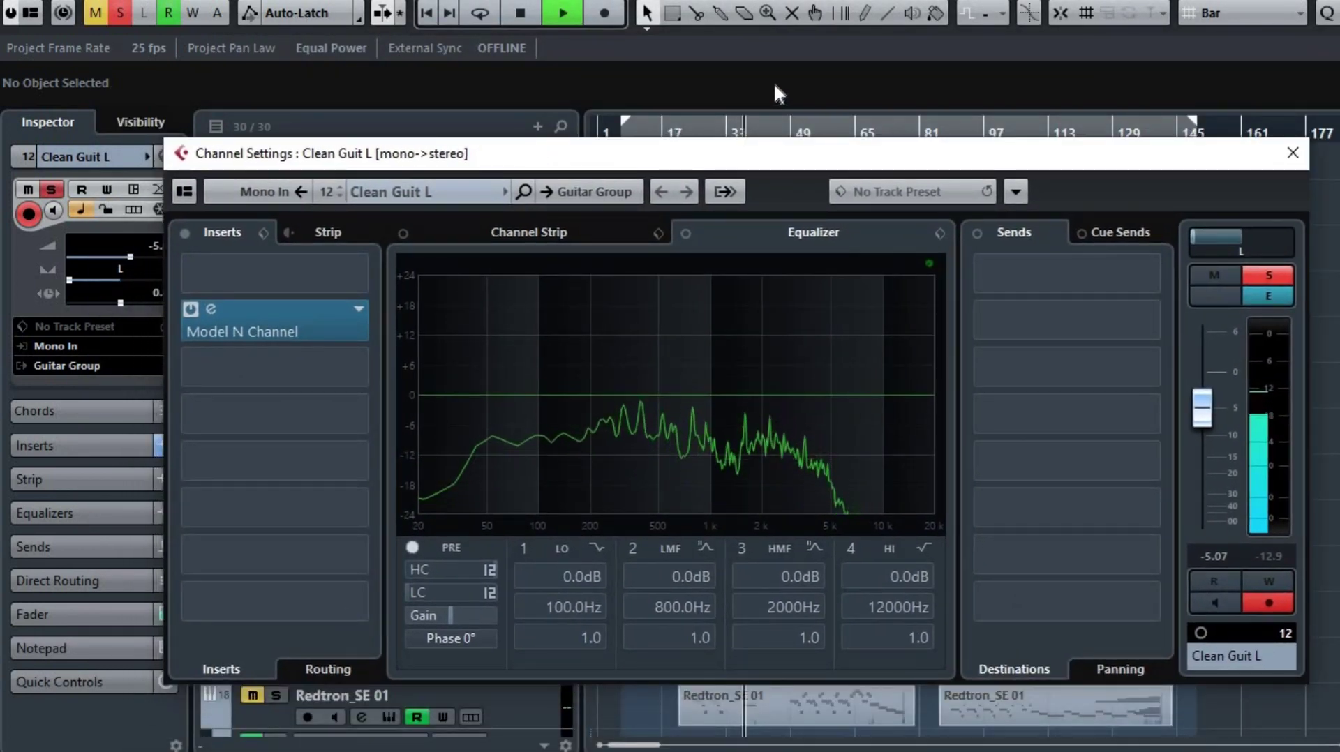
# Bypass the Model N Channel insert on both Clean Guit L and Clean Guit R in their channel settings
pyautogui.click(190, 308)
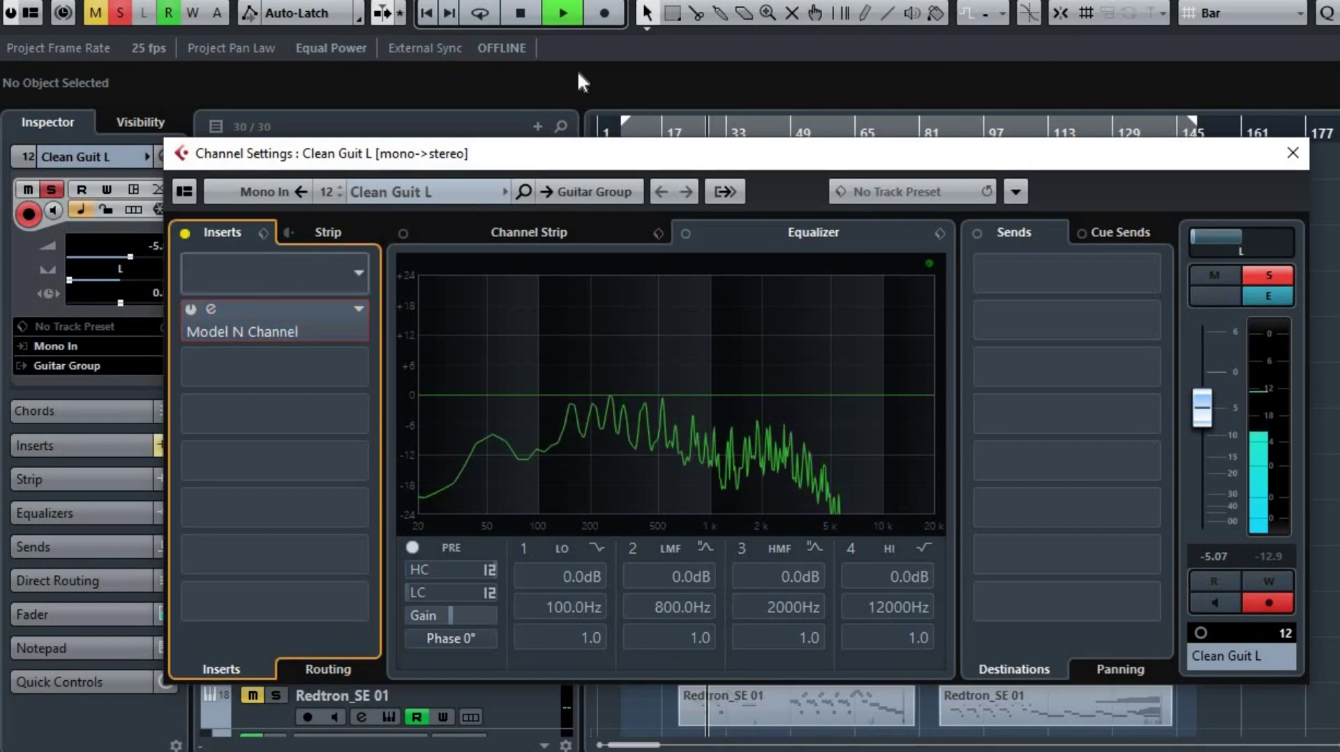
pyautogui.moveTo(589, 155); pyautogui.dragTo(783, 72)
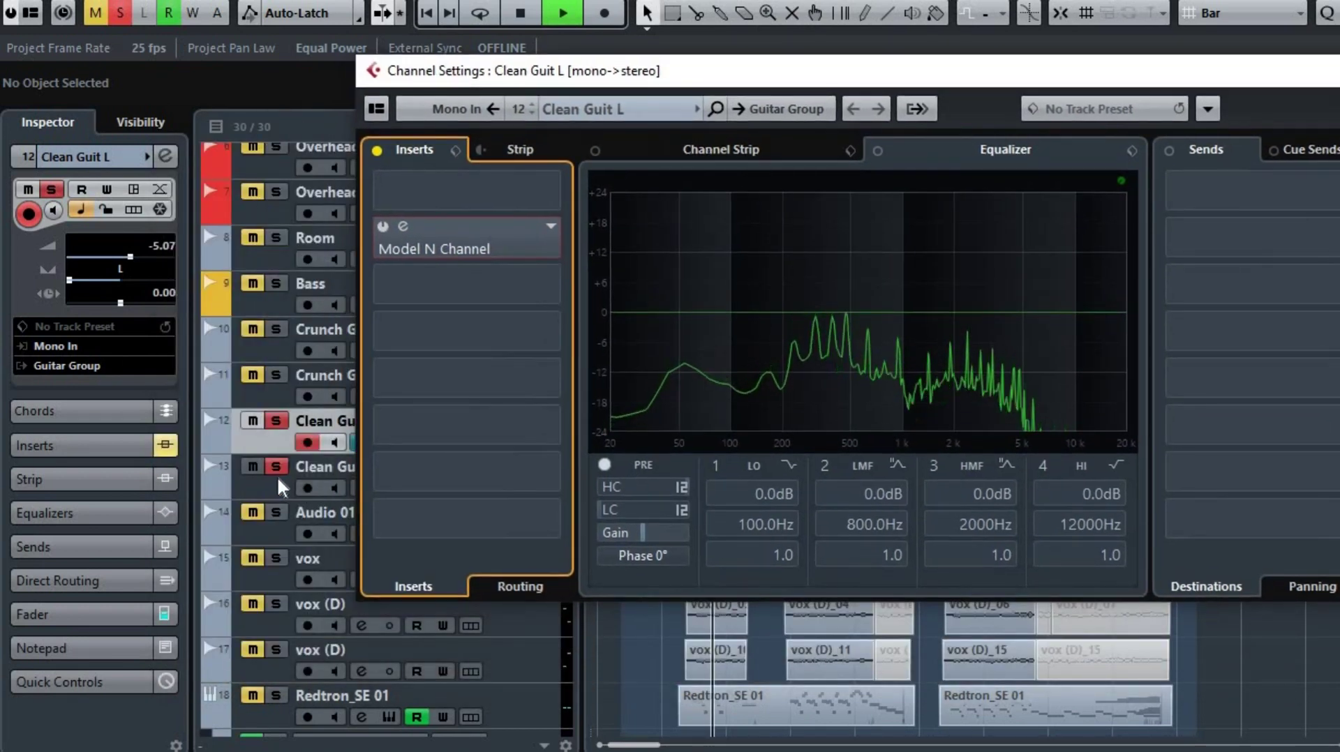
pyautogui.click(278, 476)
pyautogui.click(356, 488)
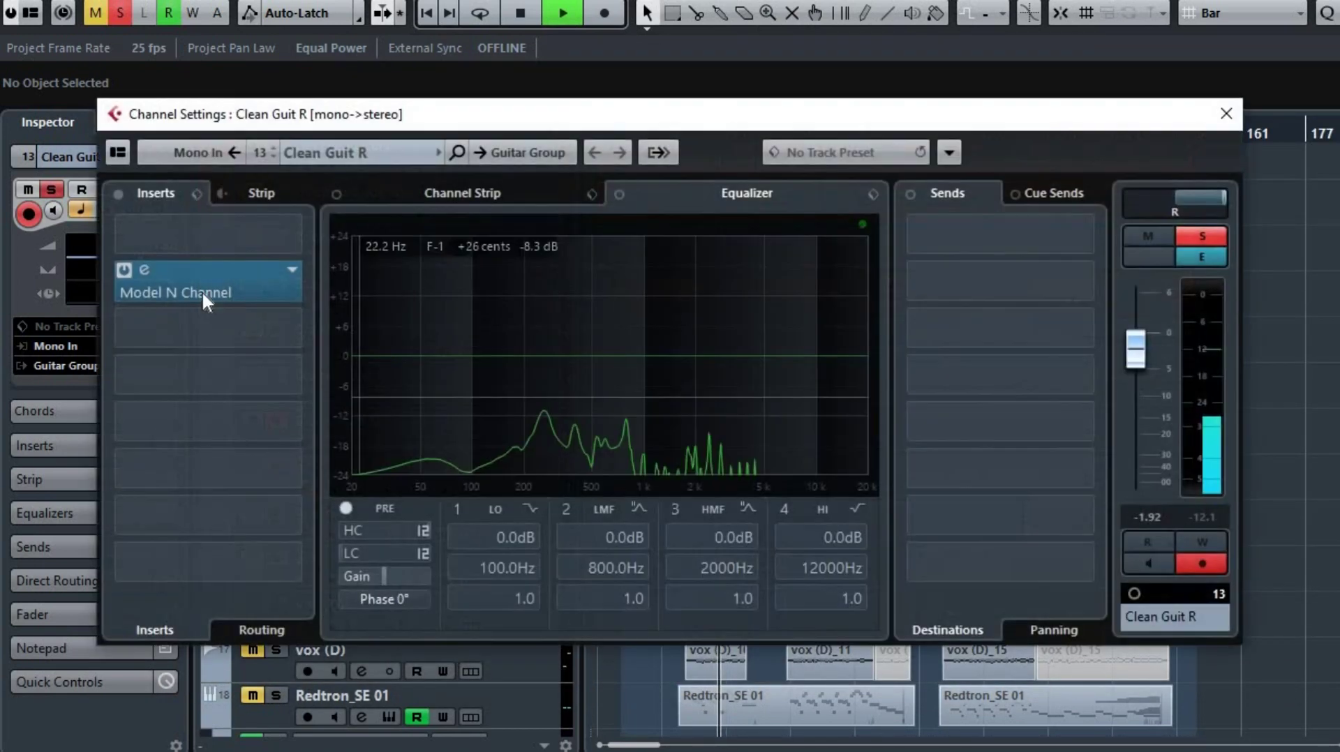
pyautogui.click(121, 268)
pyautogui.click(118, 272)
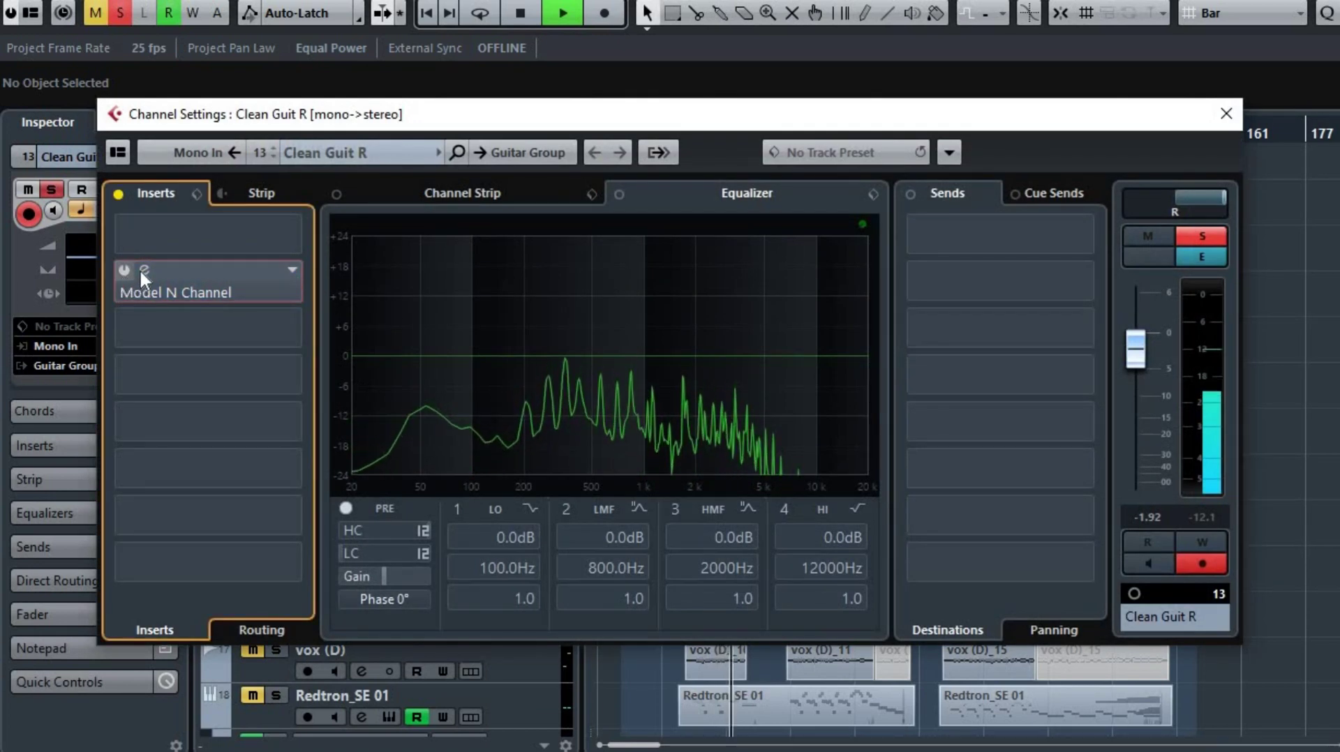
# Open the Model N Channel on Clean Guit R, reactivate it, and close the plug-in and channel settings windows
pyautogui.click(142, 270)
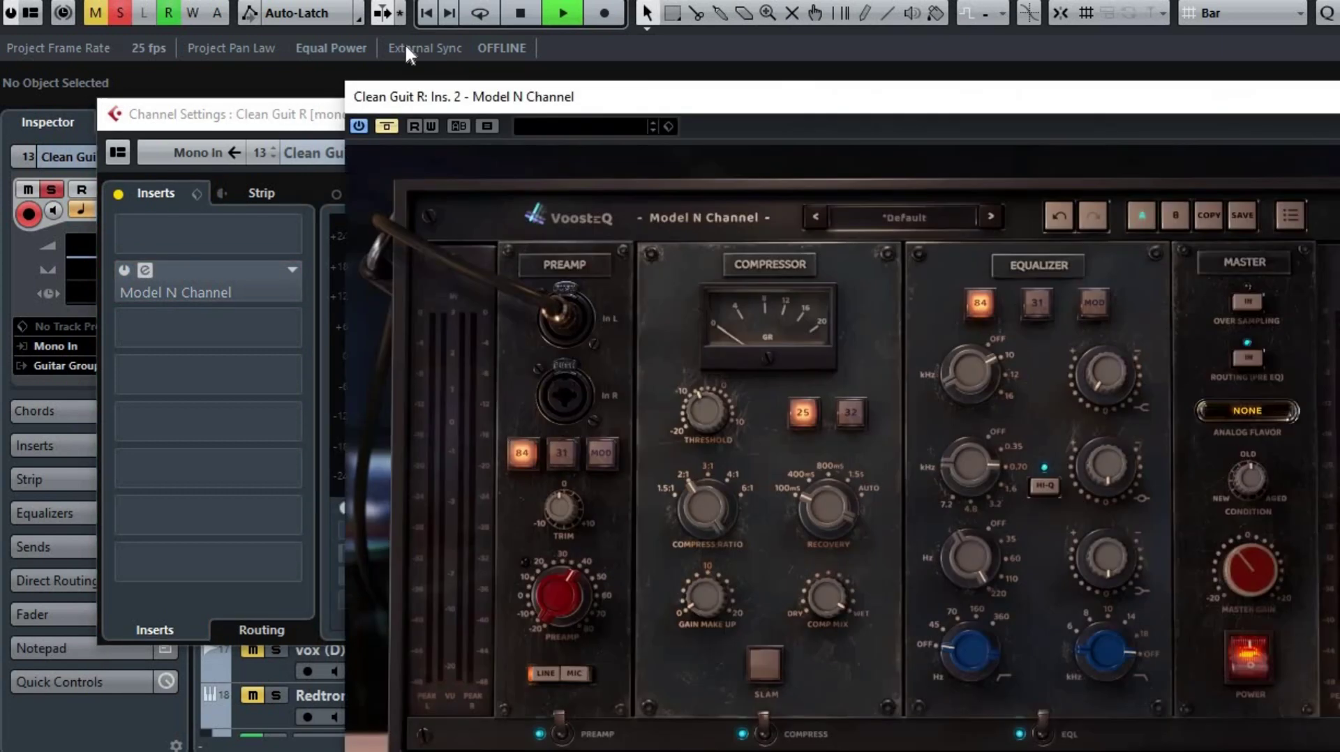
pyautogui.moveTo(399, 105); pyautogui.dragTo(216, 49)
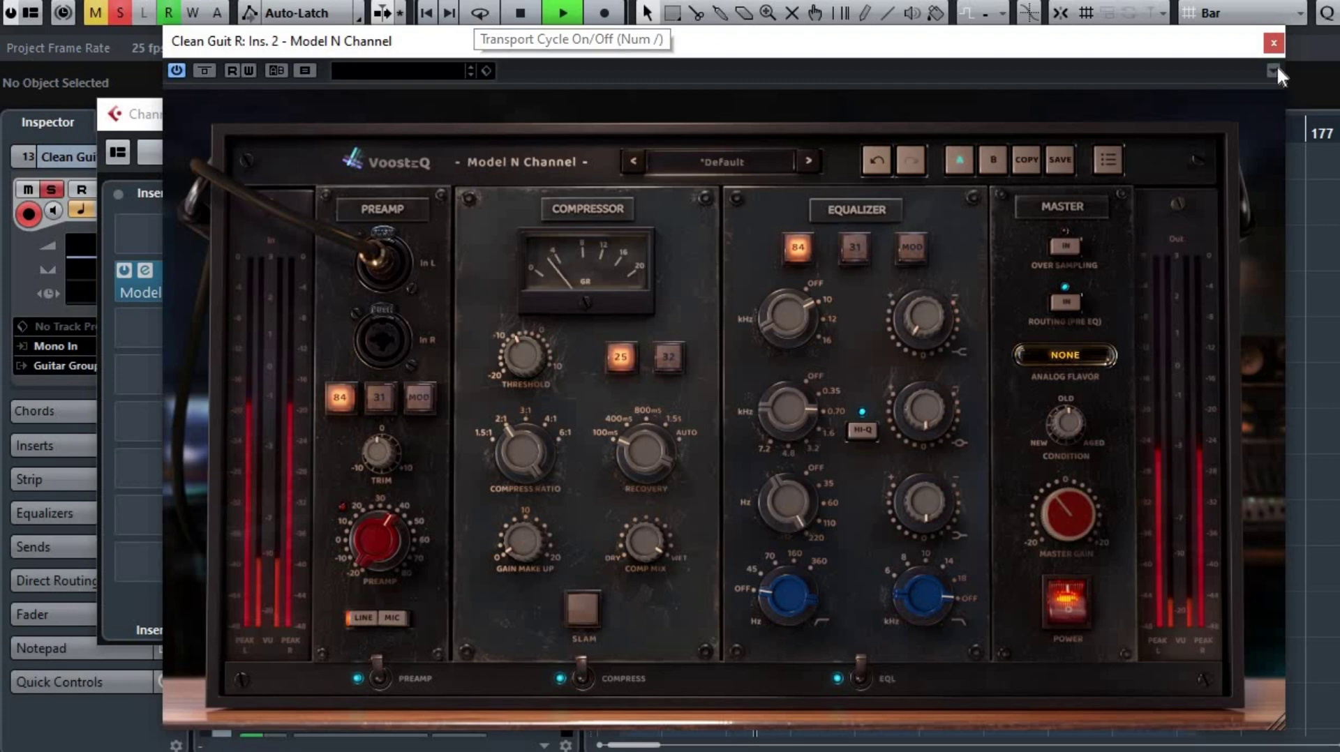
pyautogui.click(1273, 43)
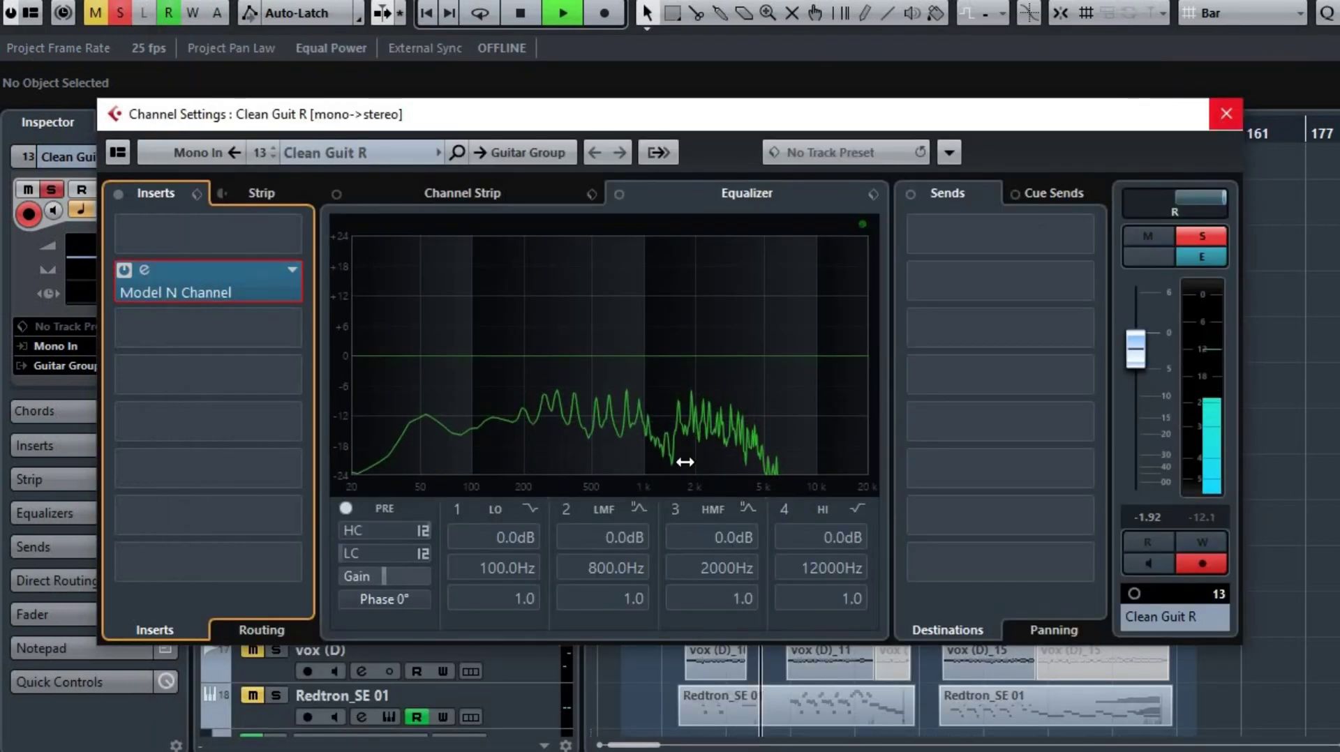
pyautogui.click(1226, 114)
# Reactivate the Model N Channel insert on Clean Guit L, view its settings, and close the plug-in window
pyautogui.click(402, 452)
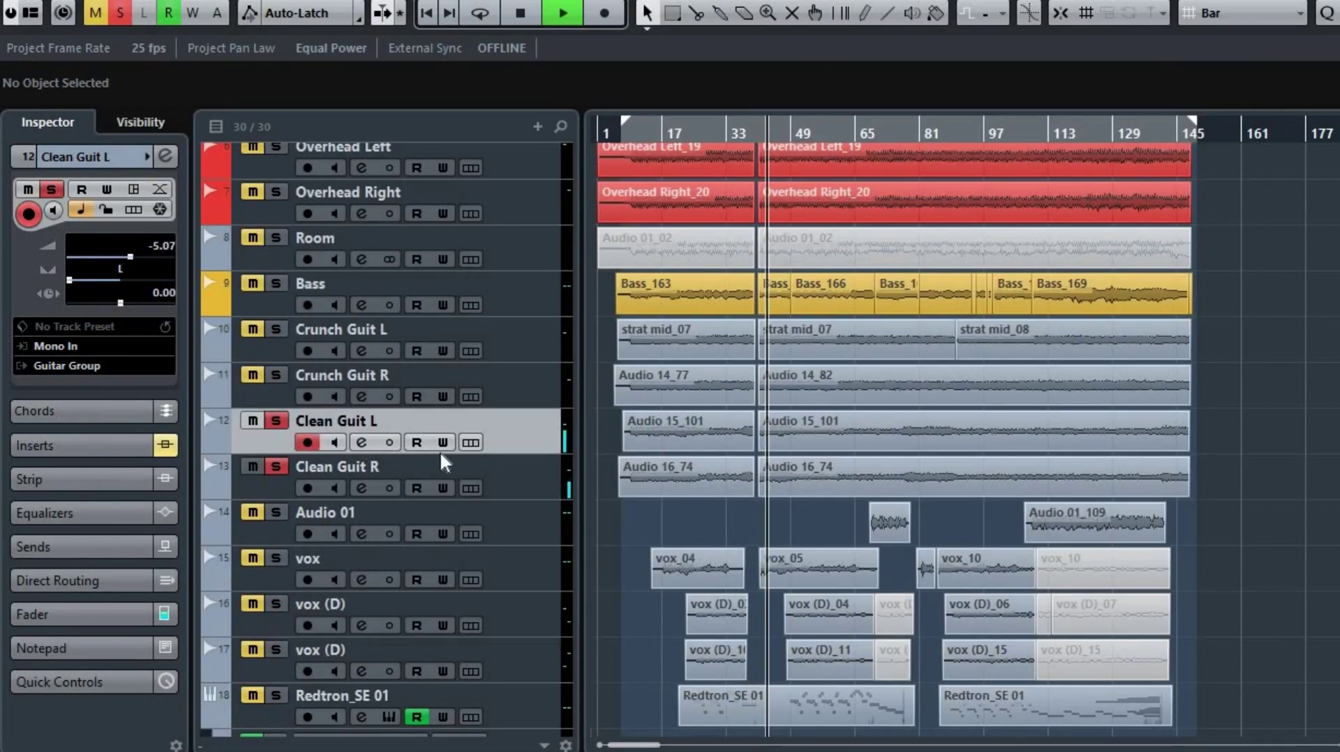
pyautogui.click(362, 442)
pyautogui.click(126, 269)
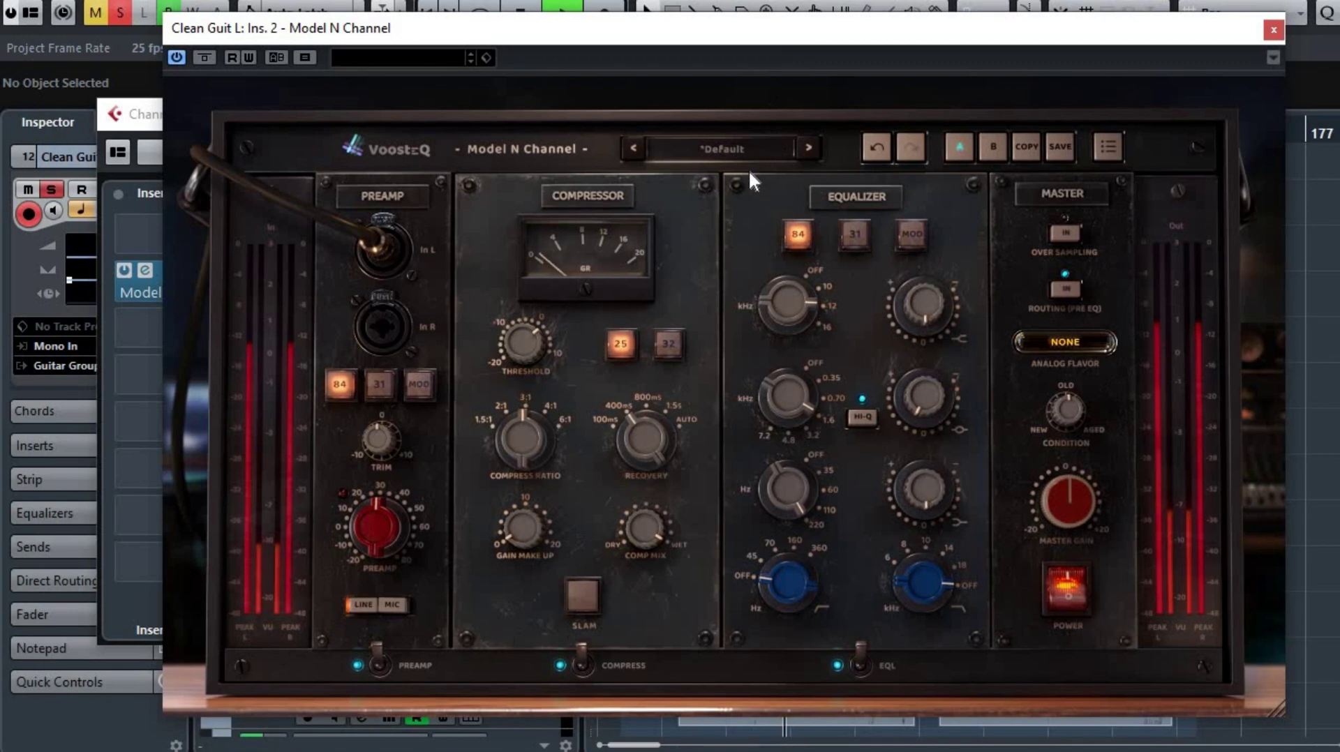
pyautogui.click(1277, 35)
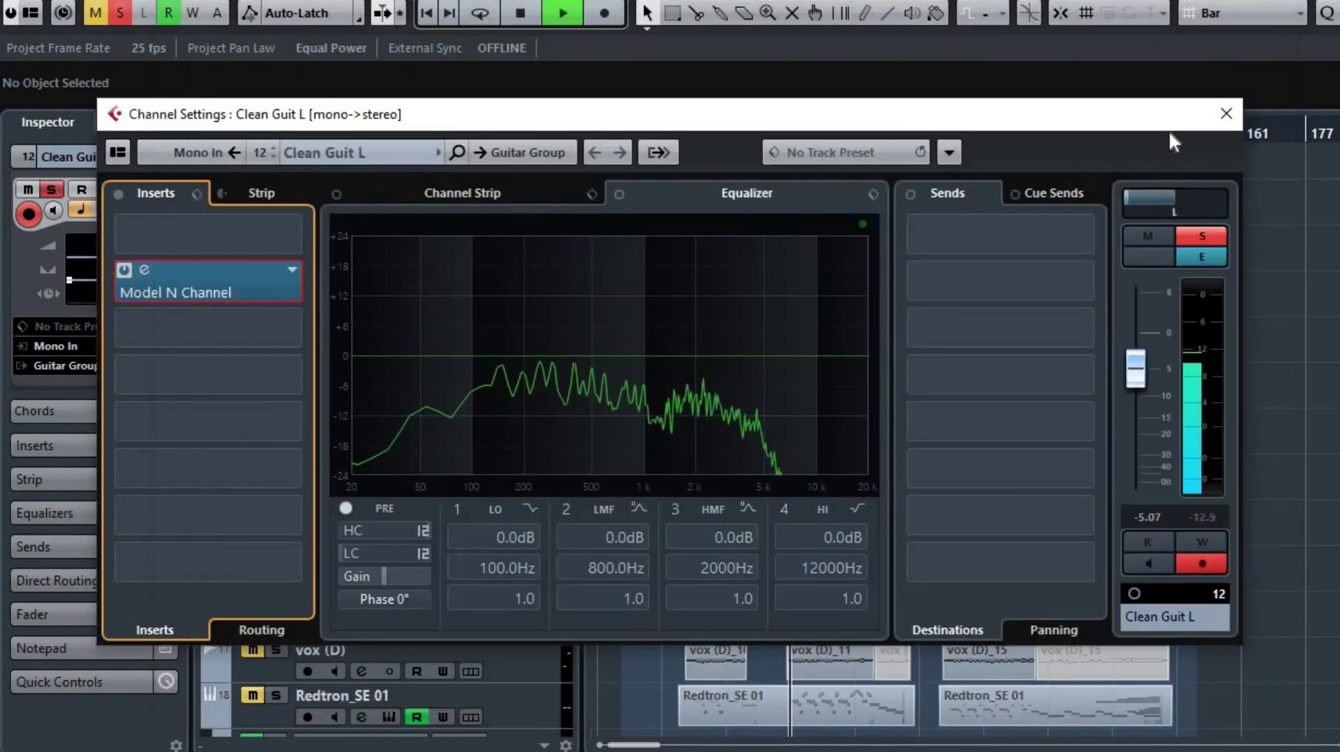
# Close the Clean Guit L channel settings and also solo Crunch Guit R, Crunch Guit L and Bass
pyautogui.click(1219, 115)
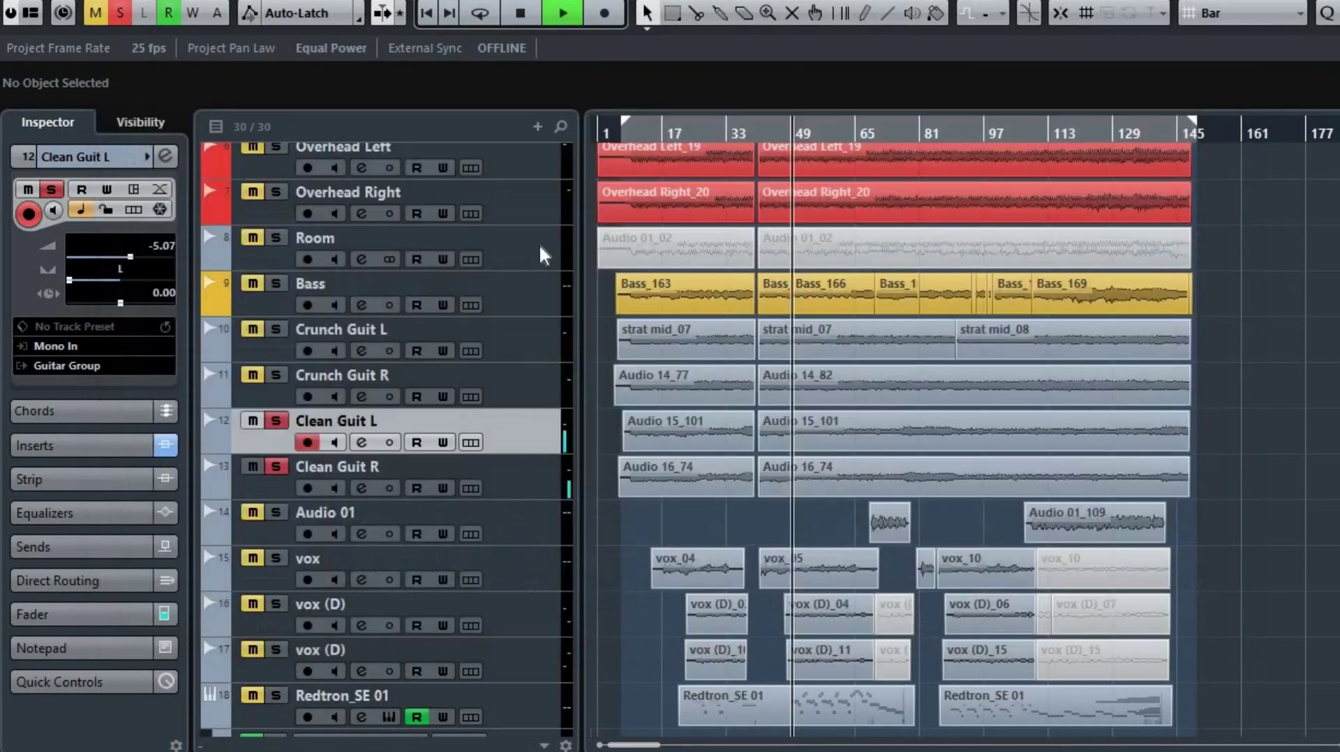
pyautogui.click(276, 374)
pyautogui.click(276, 329)
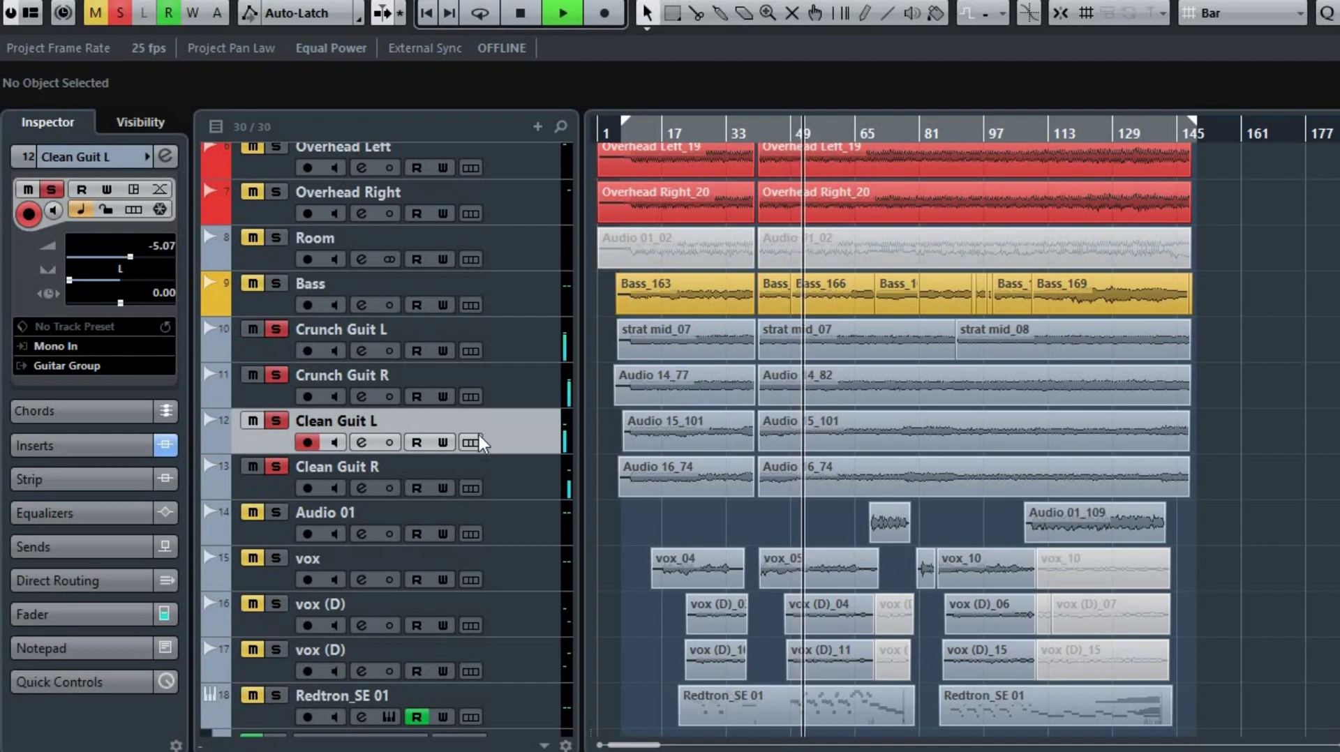
pyautogui.click(276, 283)
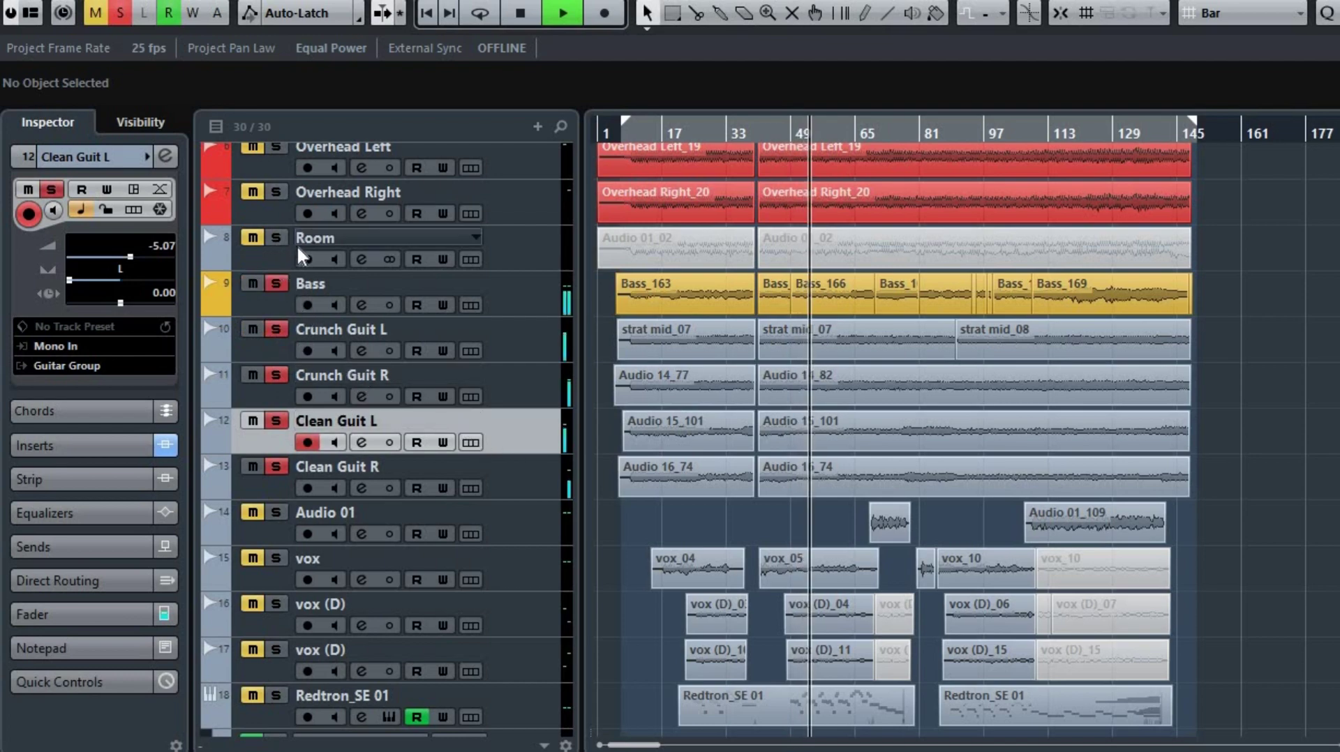
# Add the drum tracks from Kick through Overhead Right to the solo, leaving Room out
pyautogui.scroll(5, 418, 255)
pyautogui.scroll(-8, 450, 477)
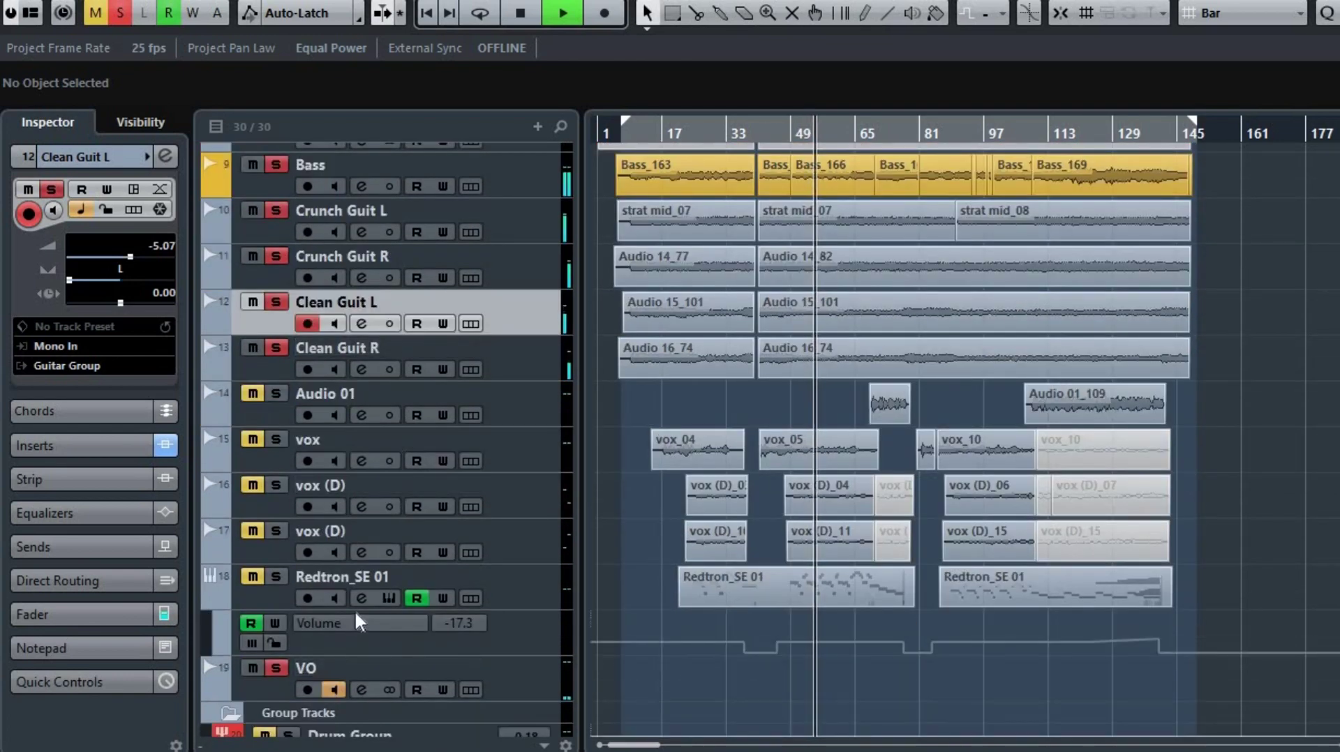
pyautogui.scroll(-3, 353, 622)
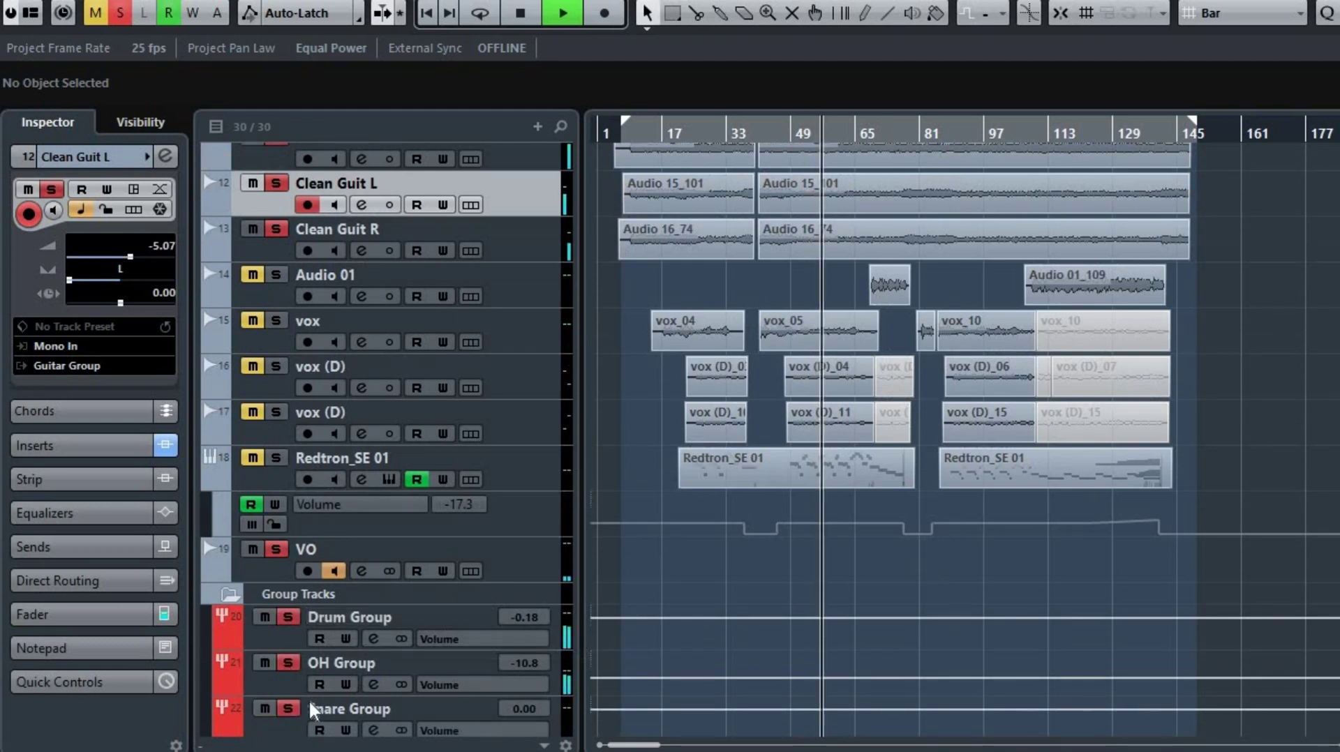
pyautogui.scroll(8, 722, 365)
pyautogui.scroll(3, 722, 364)
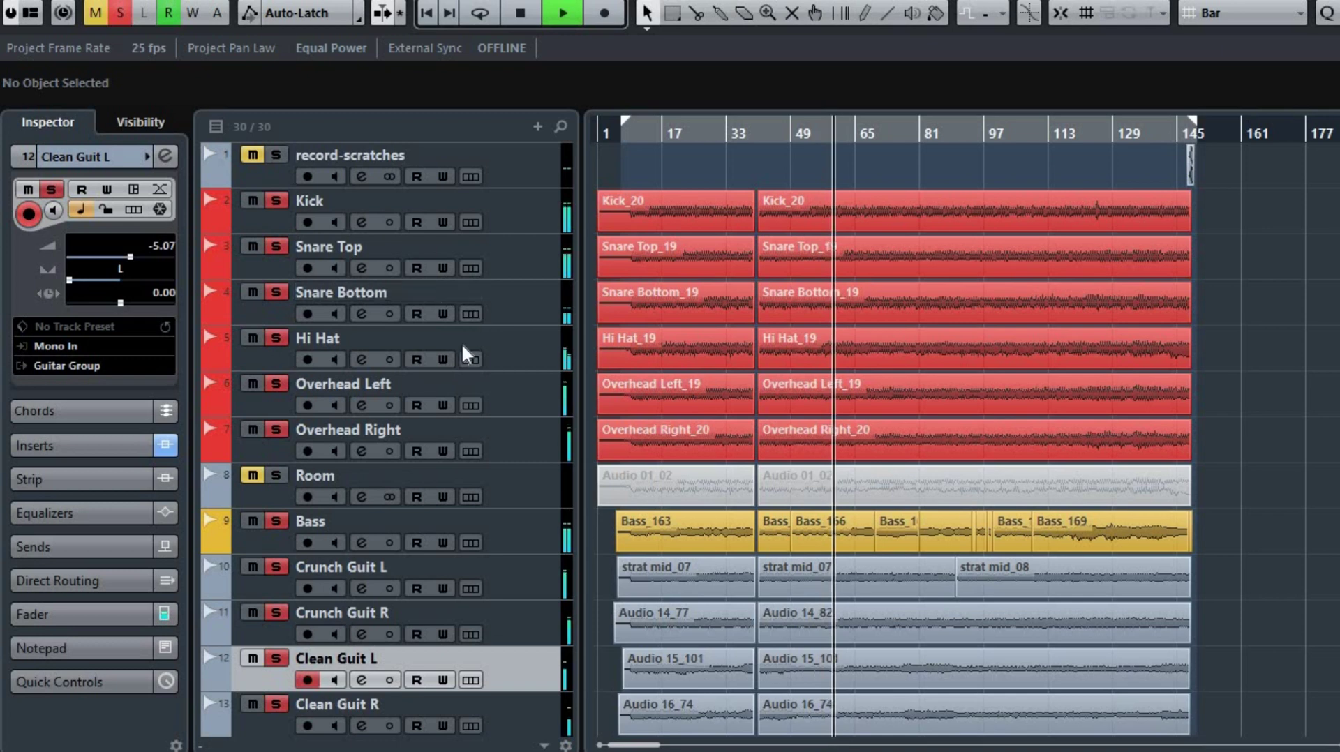
# Add the Redtron_SE 01 and Audio 01 tracks to the solo during playback, and stop playback
pyautogui.scroll(-5, 460, 356)
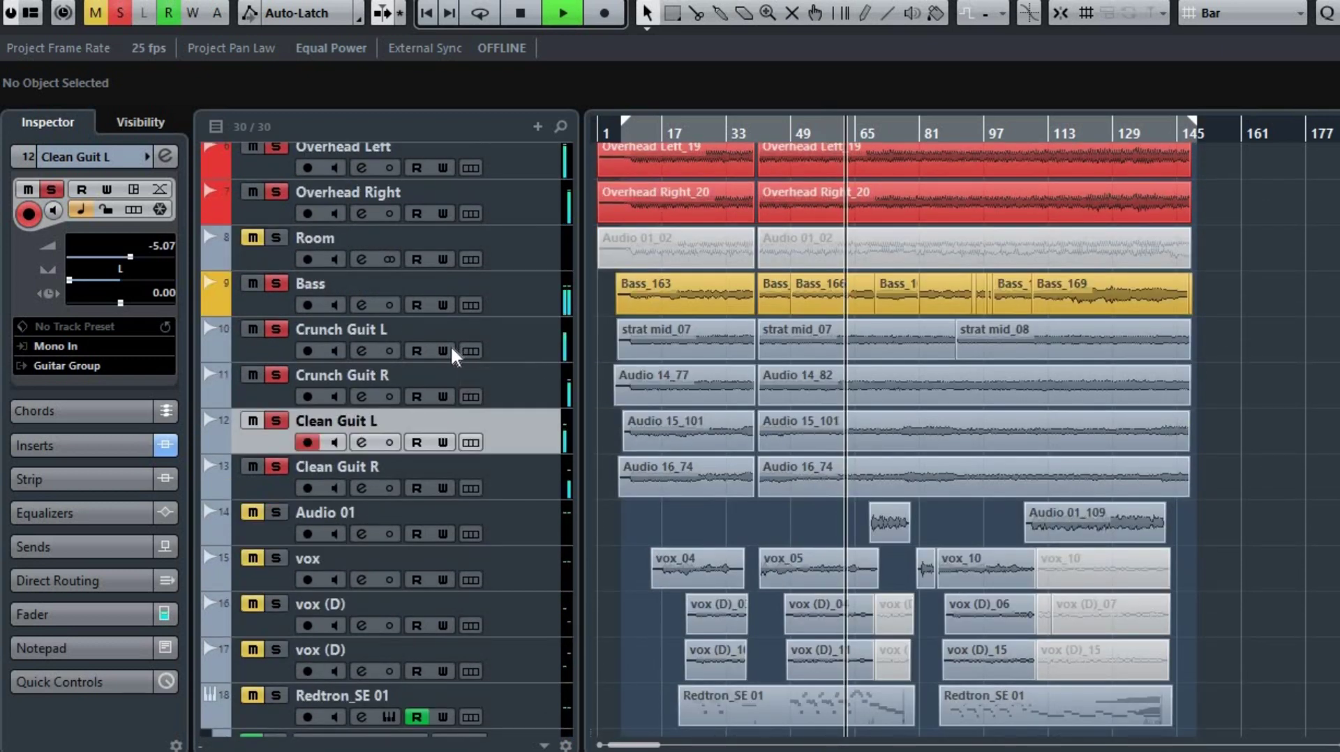
pyautogui.scroll(-3, 451, 353)
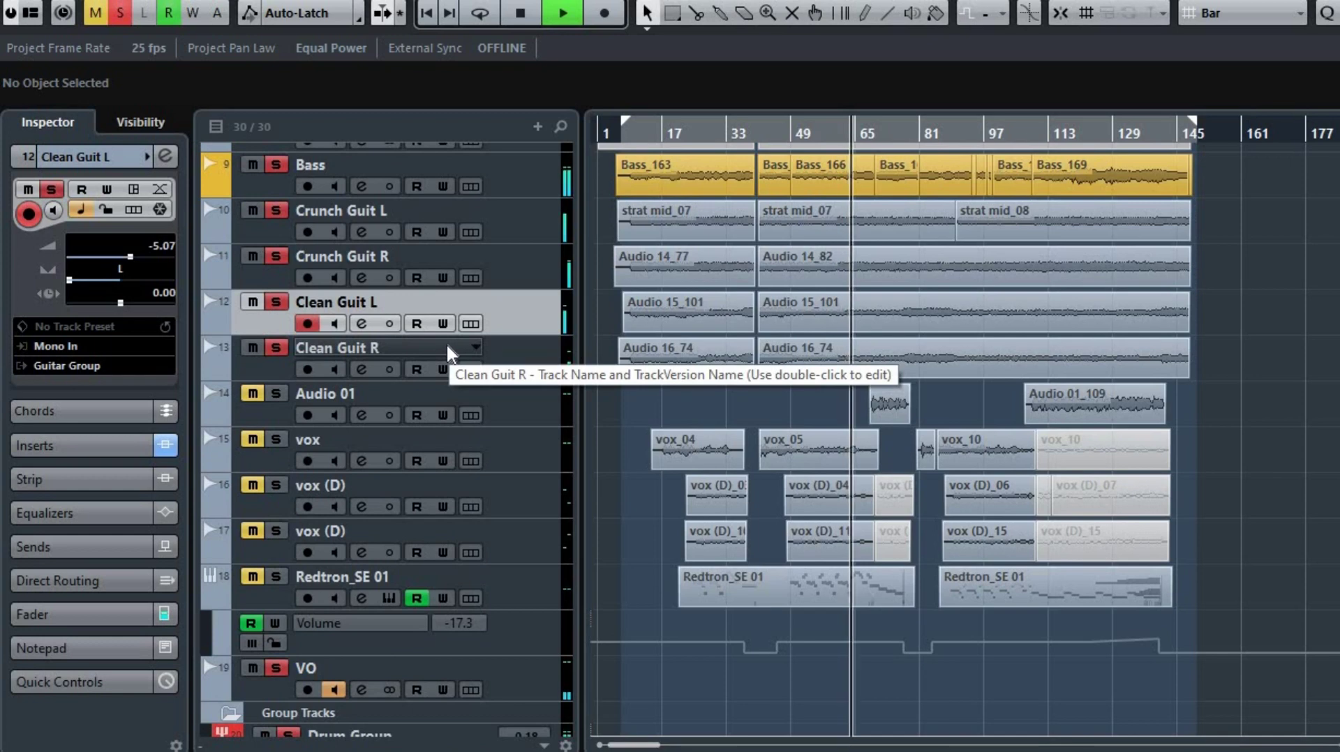
pyautogui.click(276, 577)
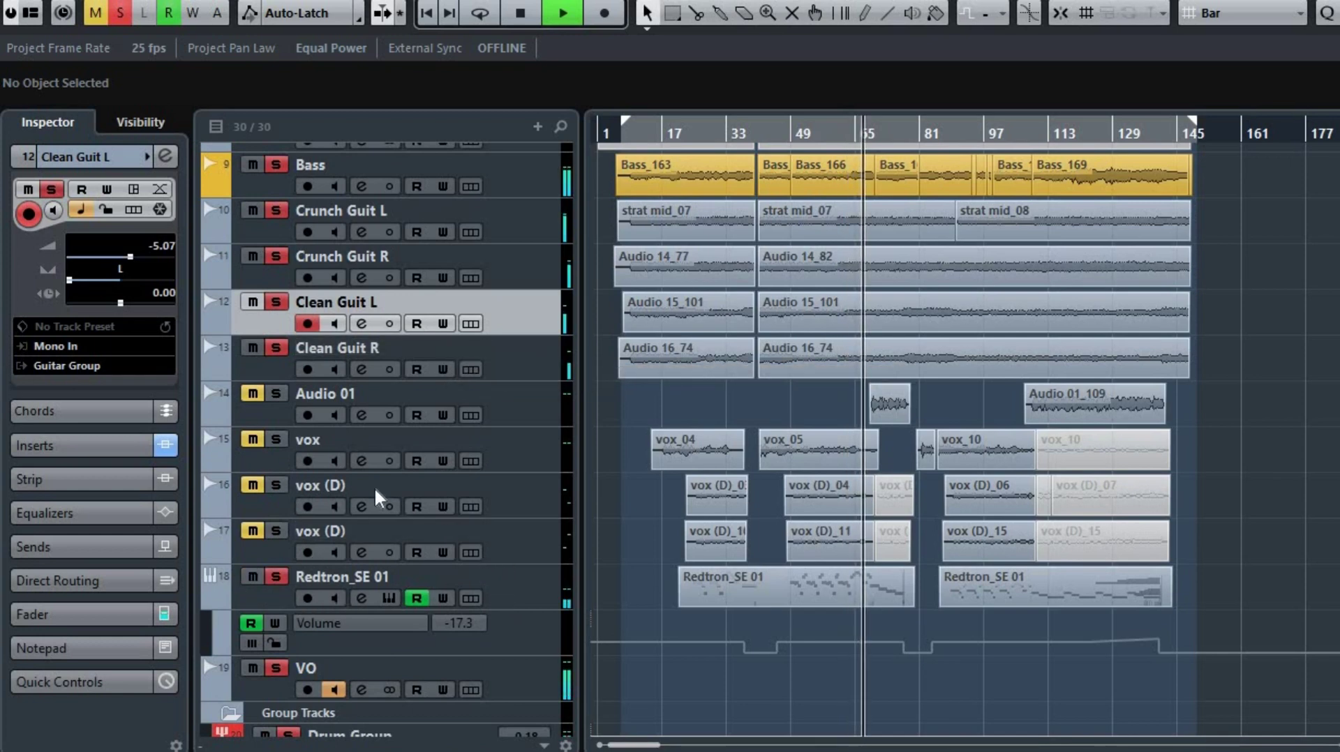
pyautogui.click(276, 396)
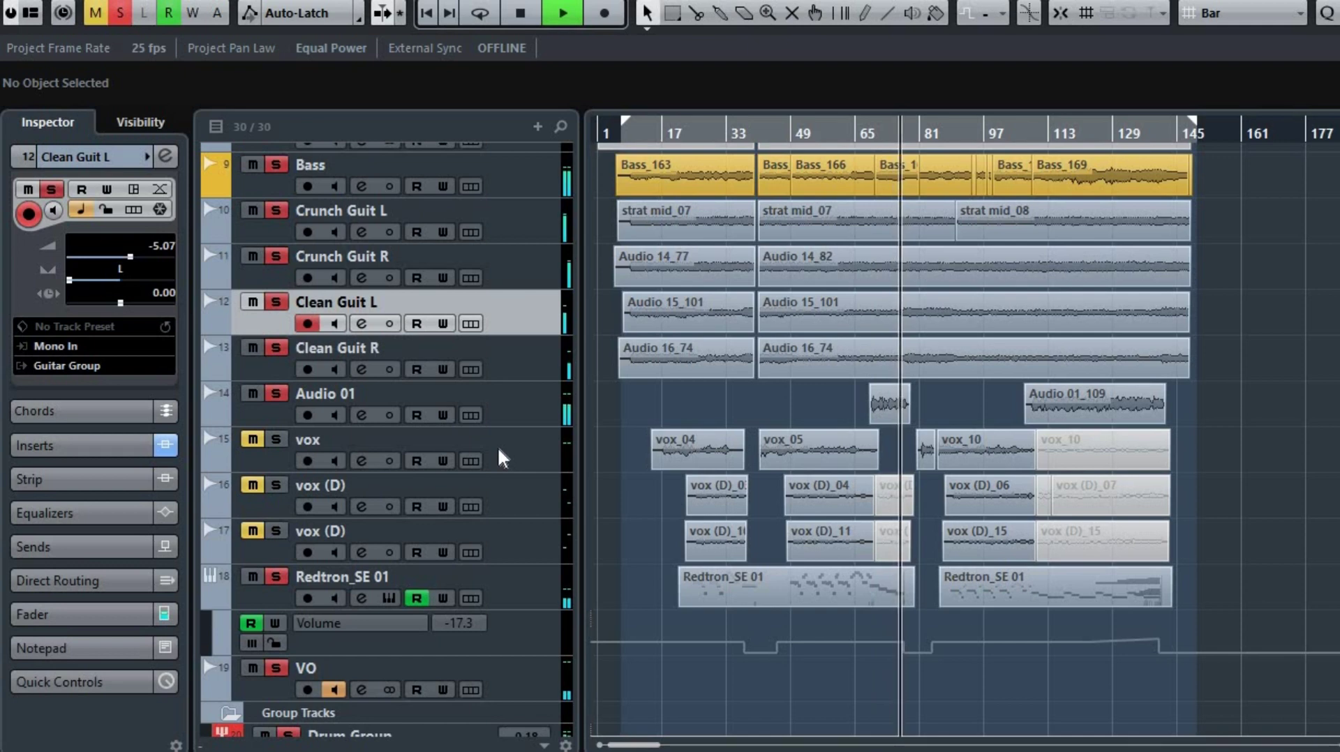
pyautogui.press('space')
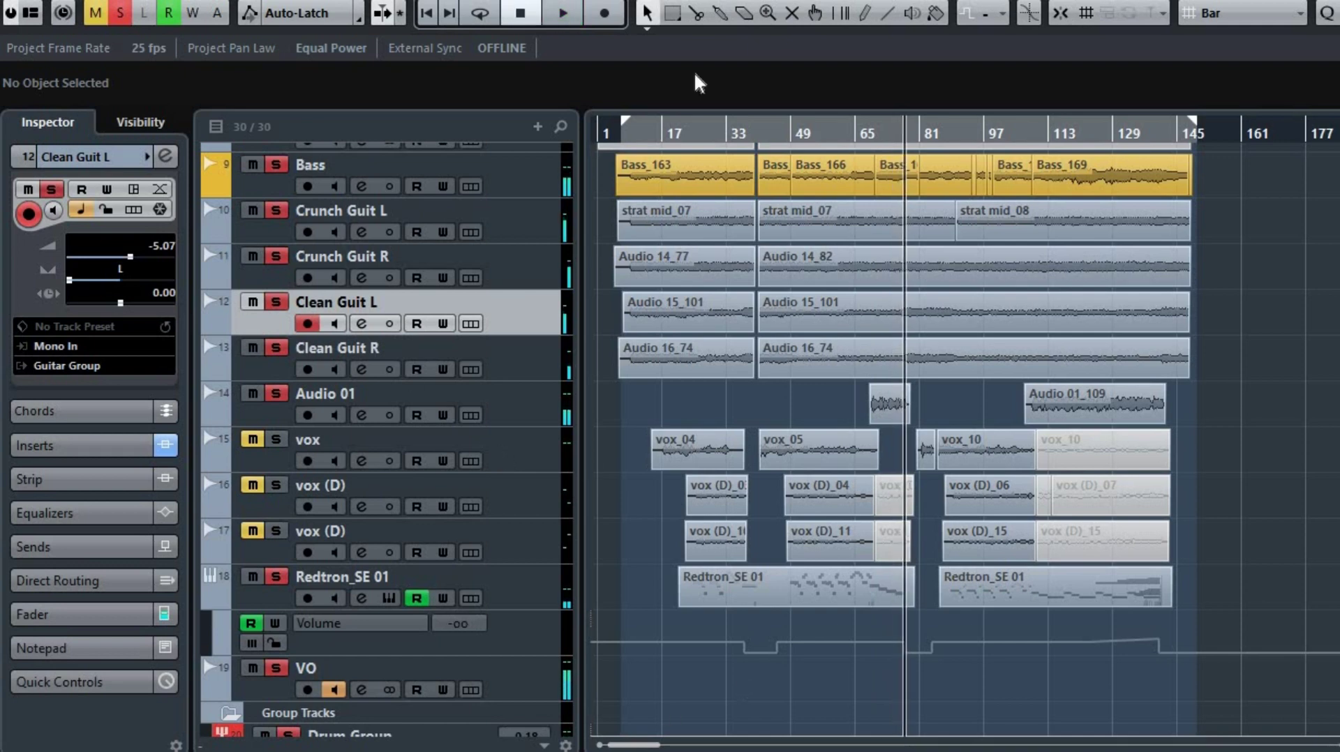
# Play from about bar 65 with the Model N Channel on Audio 01 opened and bypassed
pyautogui.click(867, 131)
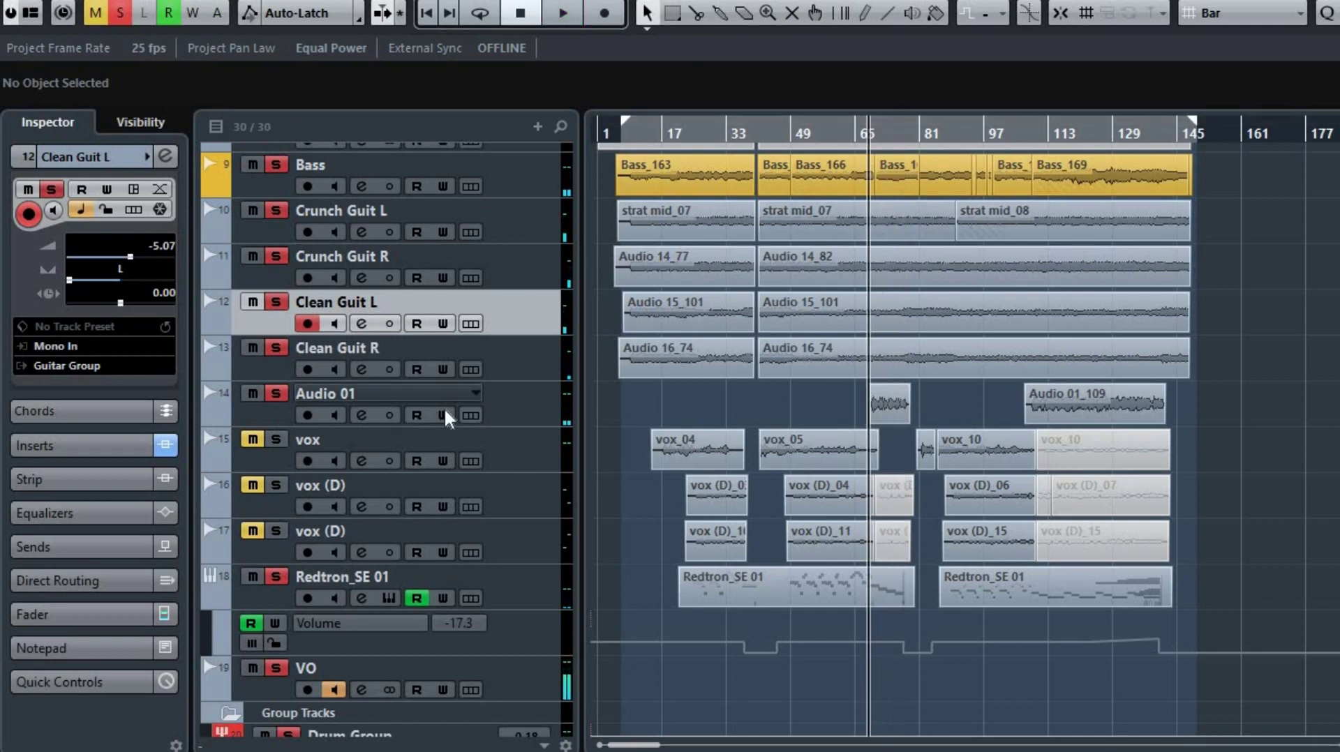
pyautogui.click(361, 415)
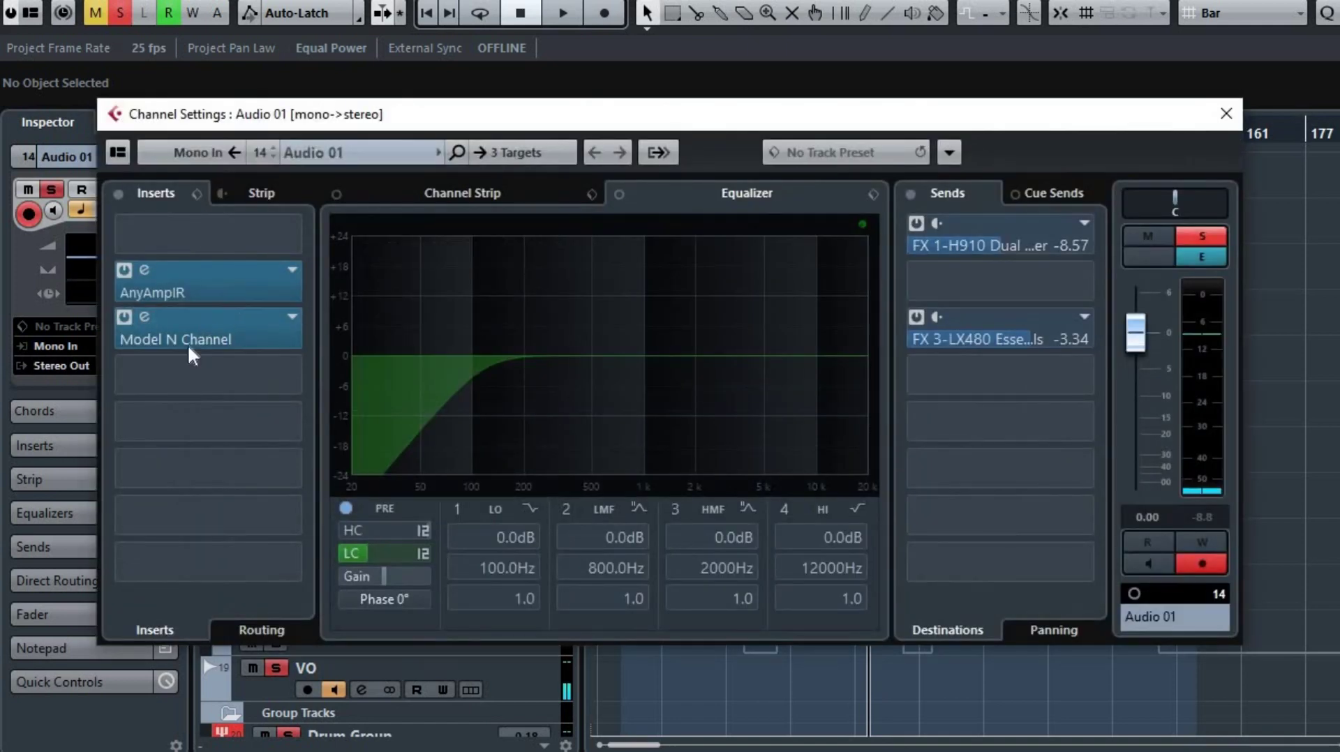
pyautogui.click(145, 321)
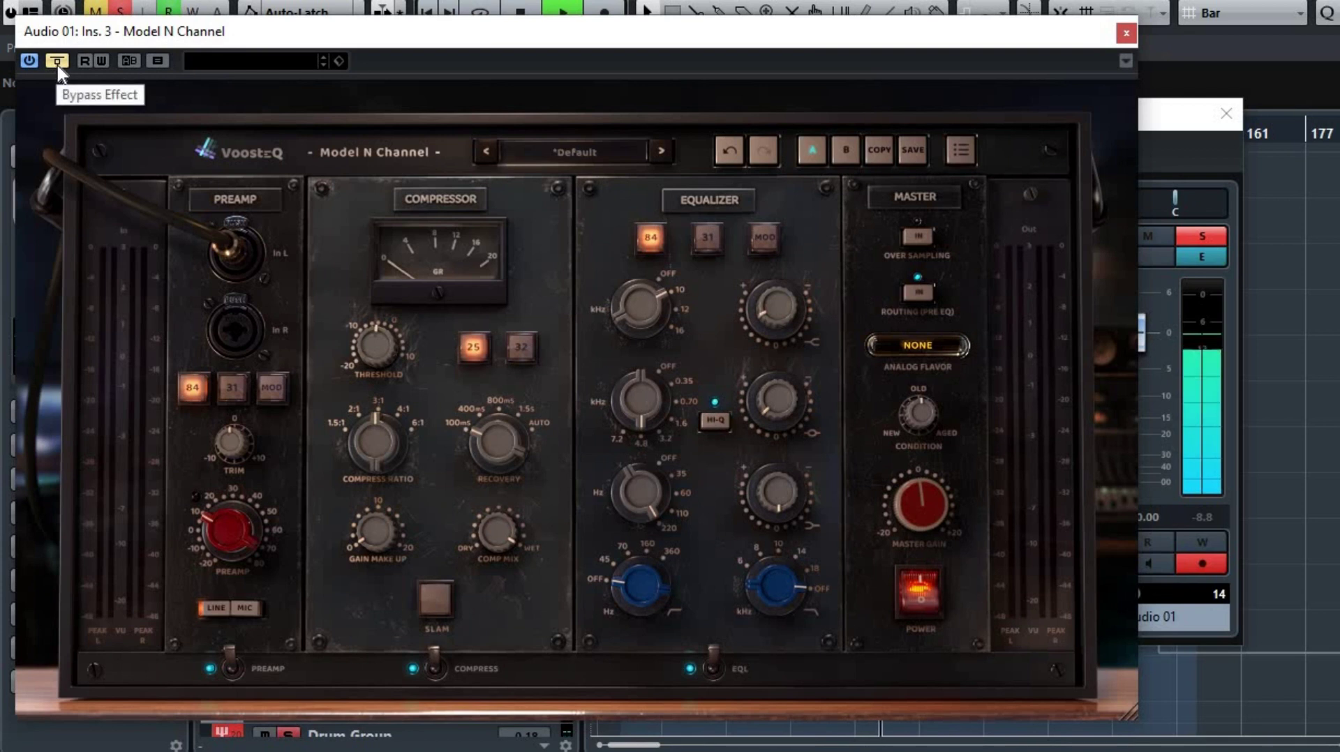
# Reactivate the Model N Channel on Audio 01 and close the plug-in and channel settings windows
pyautogui.click(58, 64)
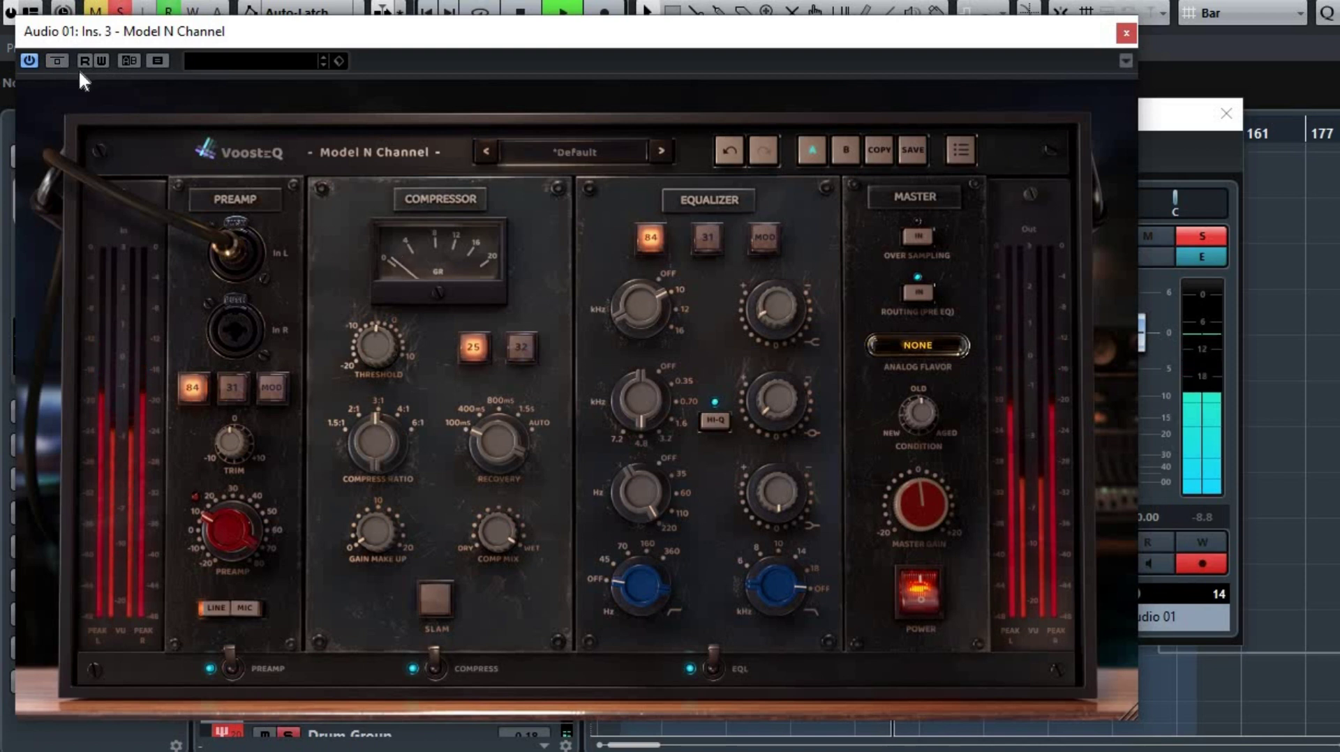
pyautogui.click(1128, 32)
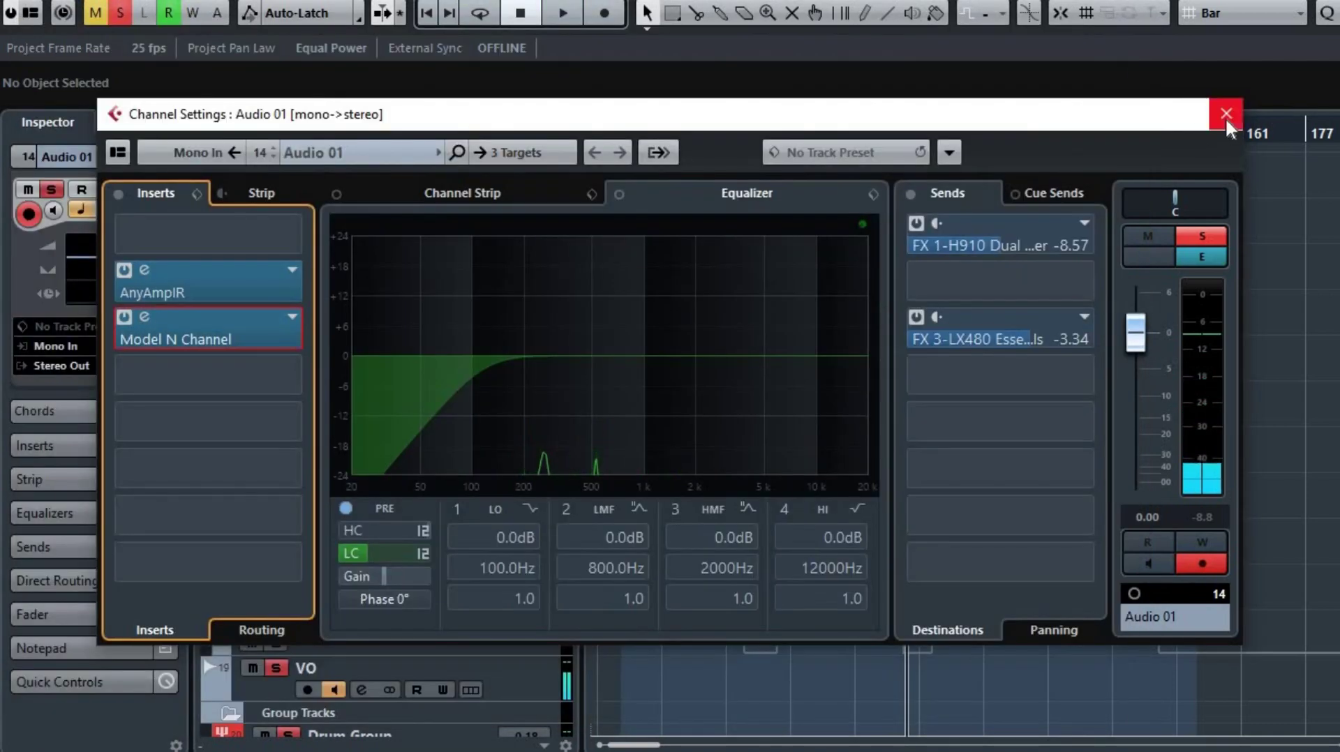
pyautogui.click(1225, 115)
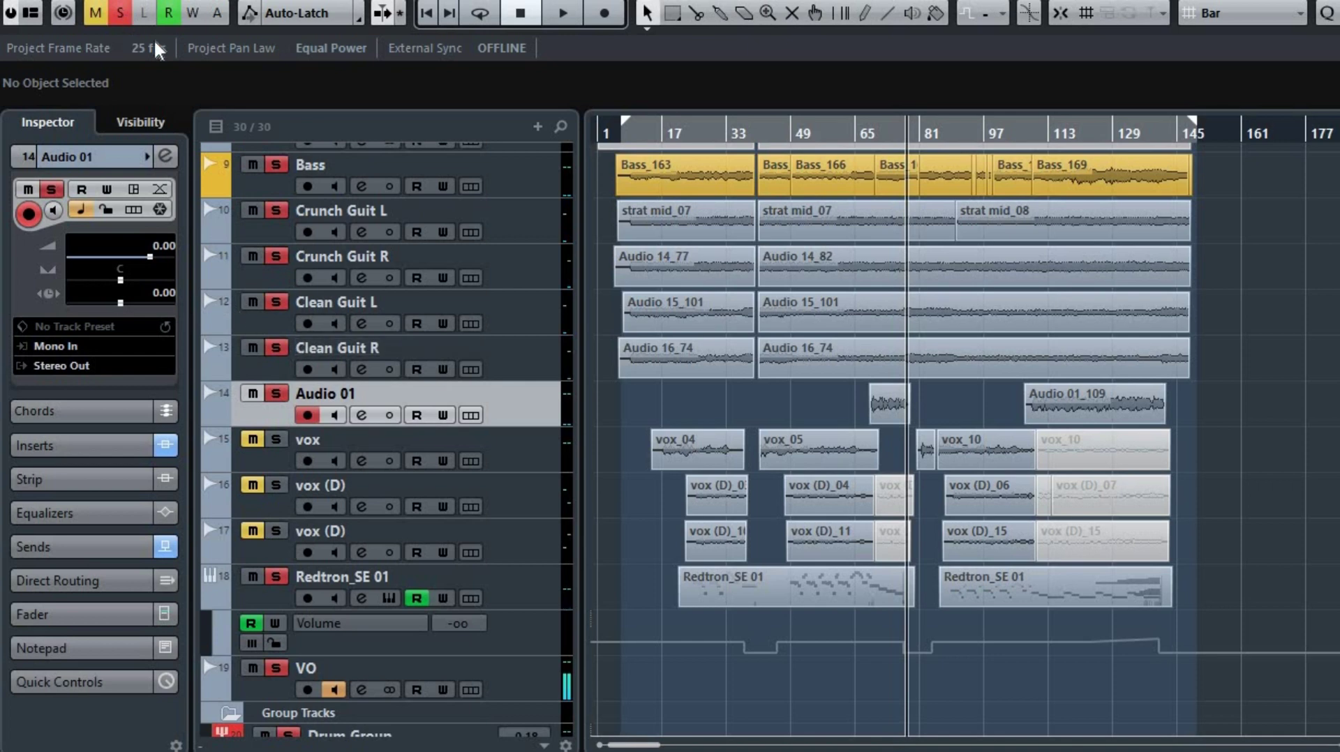
# Clear the instrument solos, solo the vox track, and move the playback position to about bar 41
pyautogui.click(120, 12)
pyautogui.click(95, 13)
pyautogui.click(277, 440)
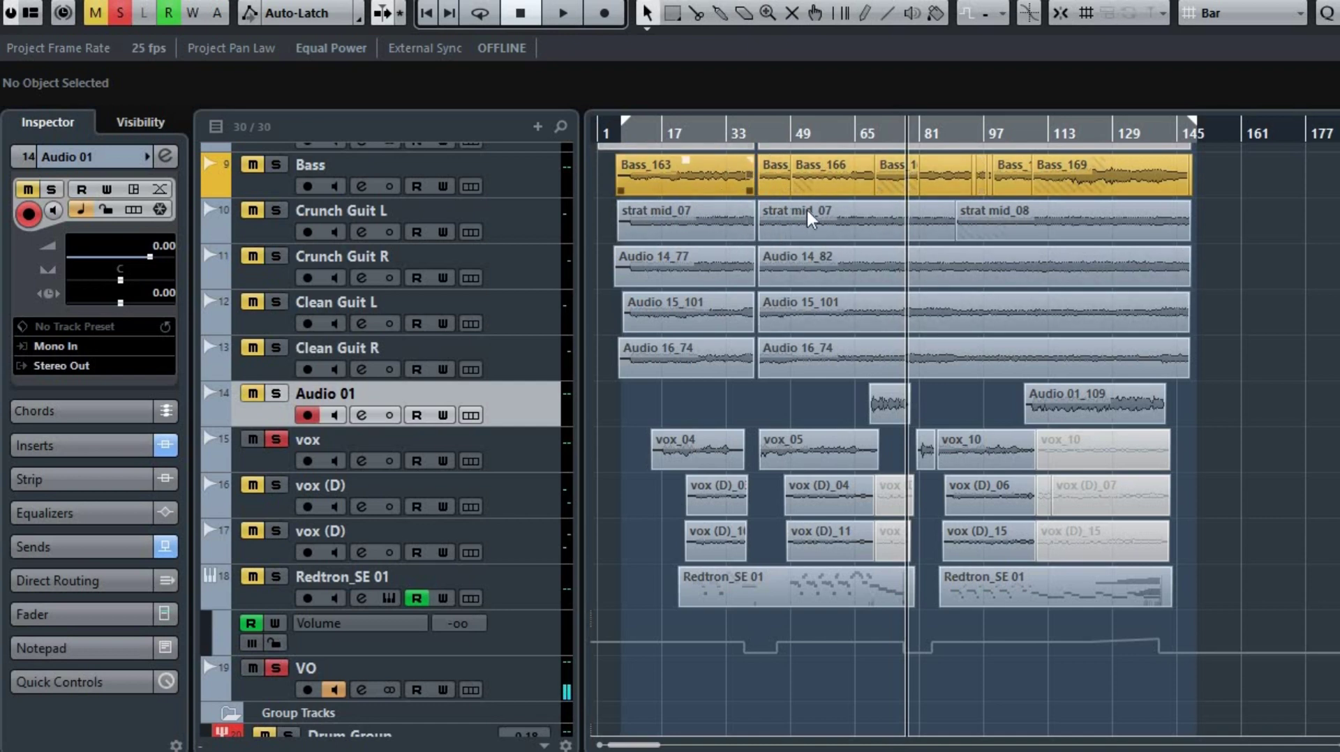
pyautogui.click(763, 132)
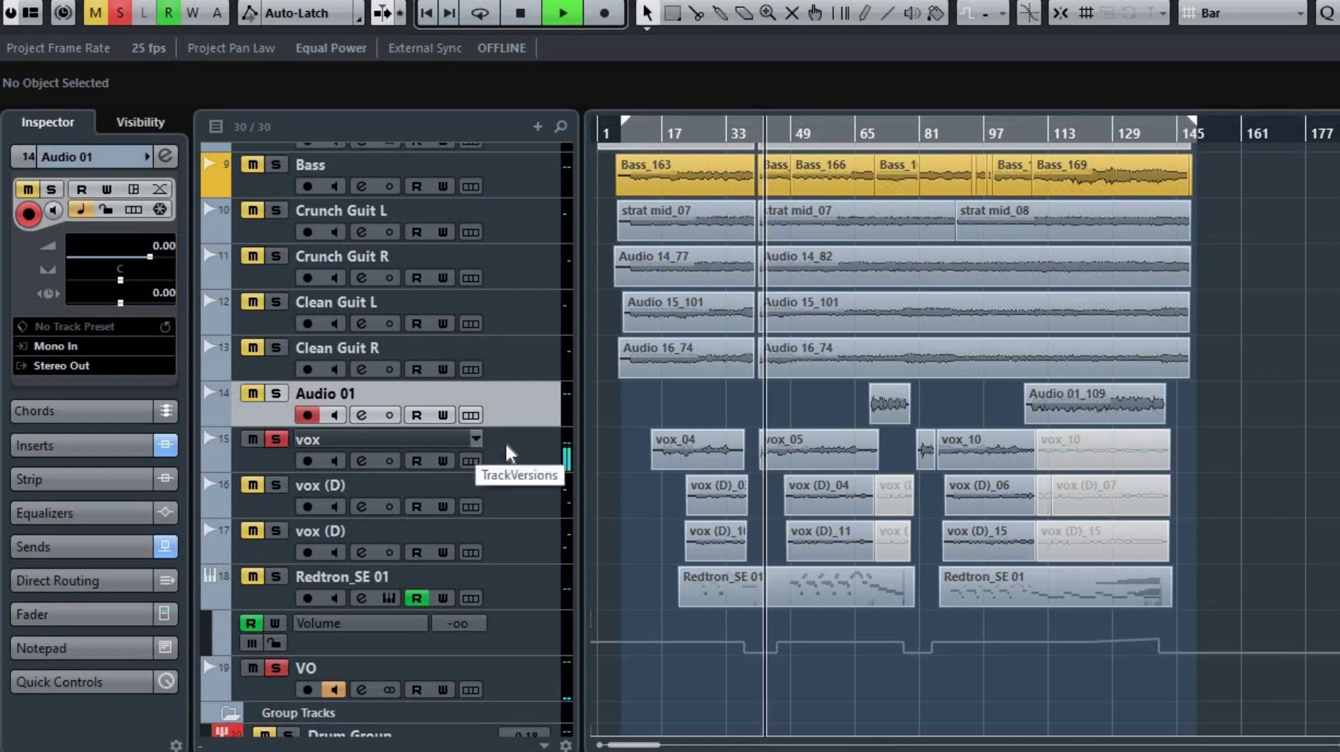
# Open the Model N Channel on the vox track during playback, and bypass and reactivate it to compare the sound
pyautogui.click(362, 460)
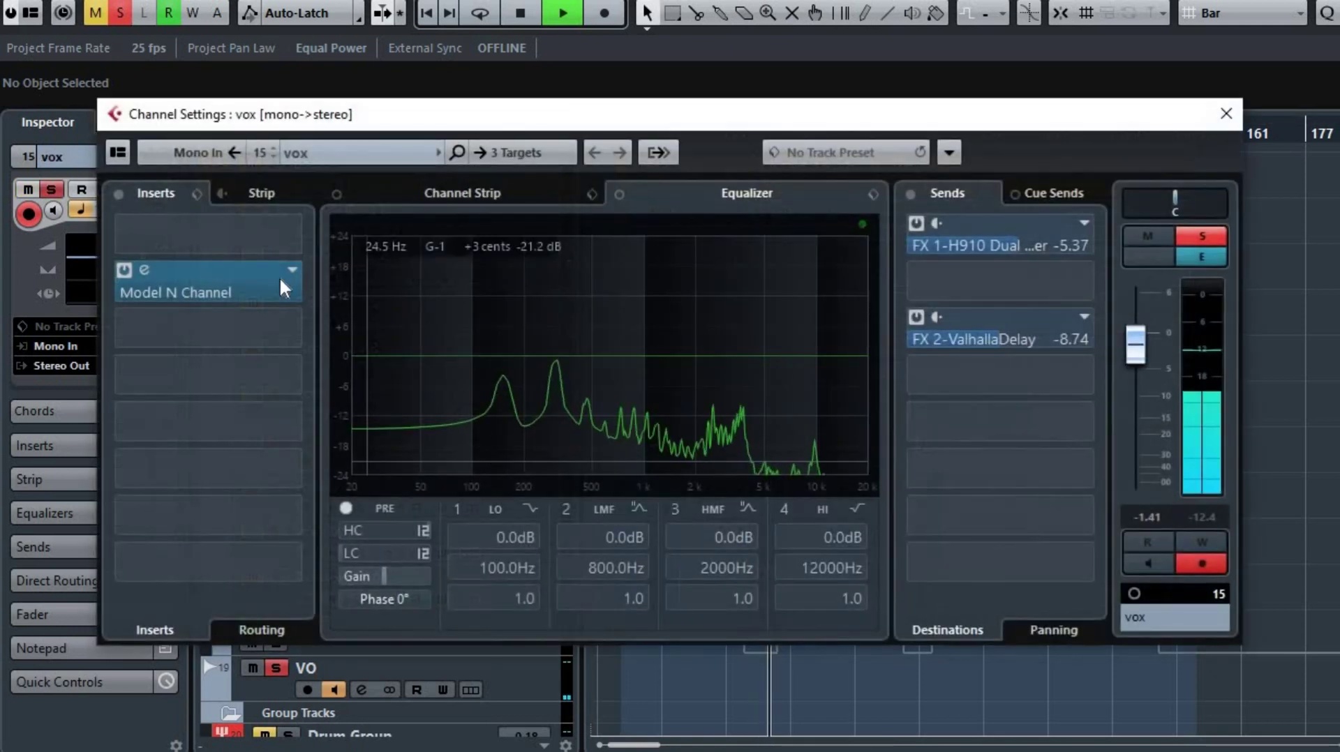
pyautogui.click(144, 269)
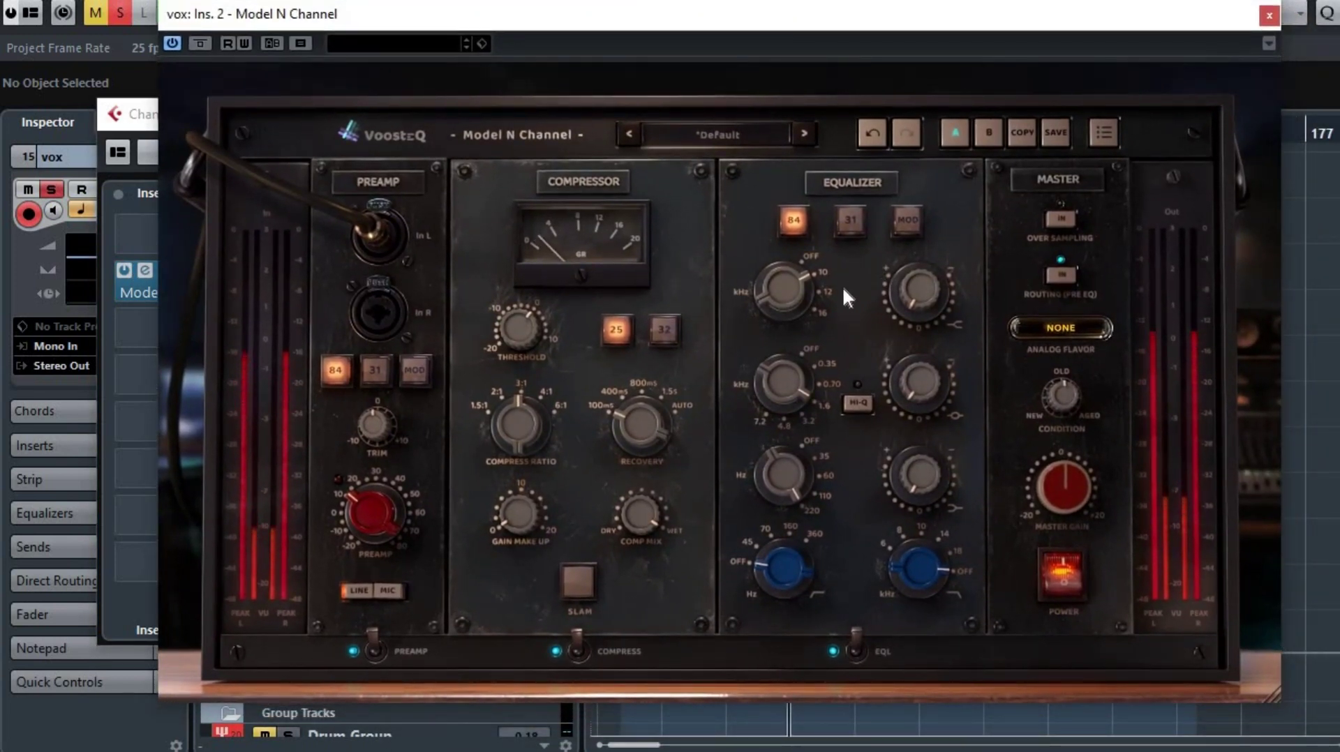
pyautogui.click(208, 44)
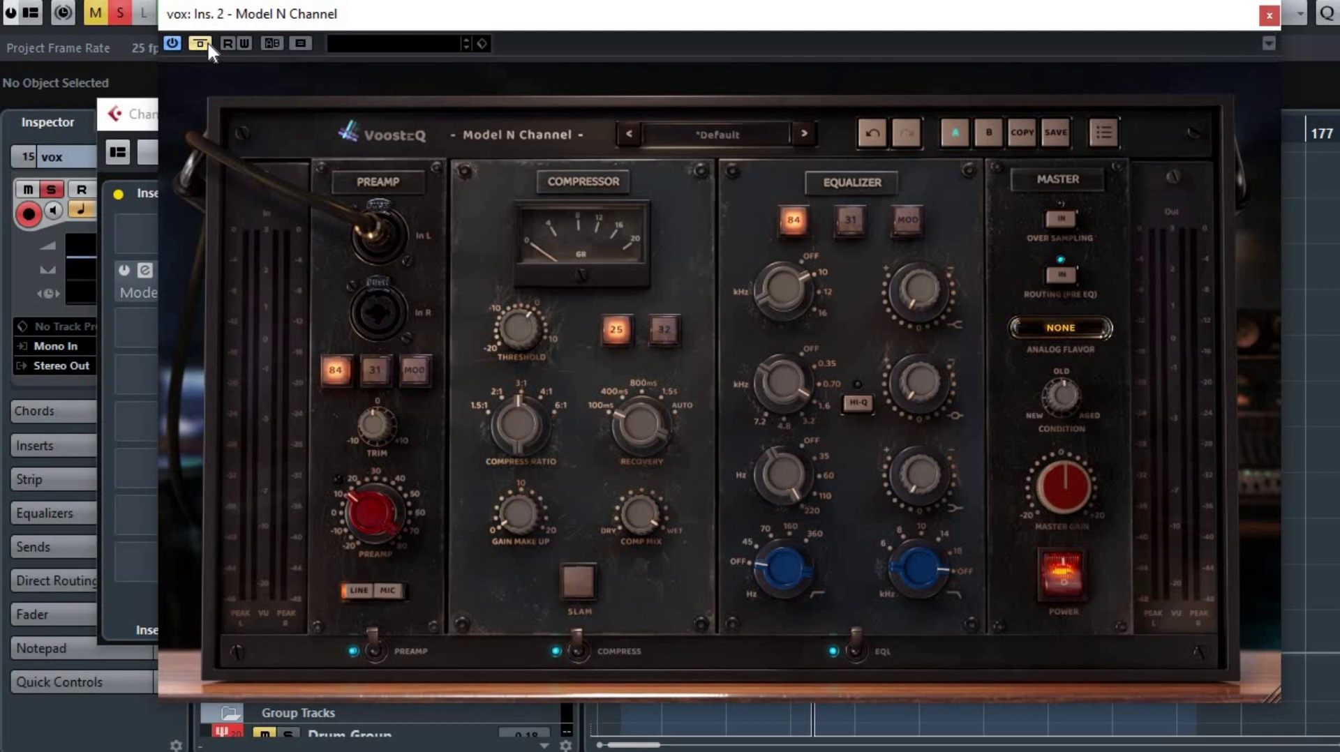
pyautogui.click(208, 43)
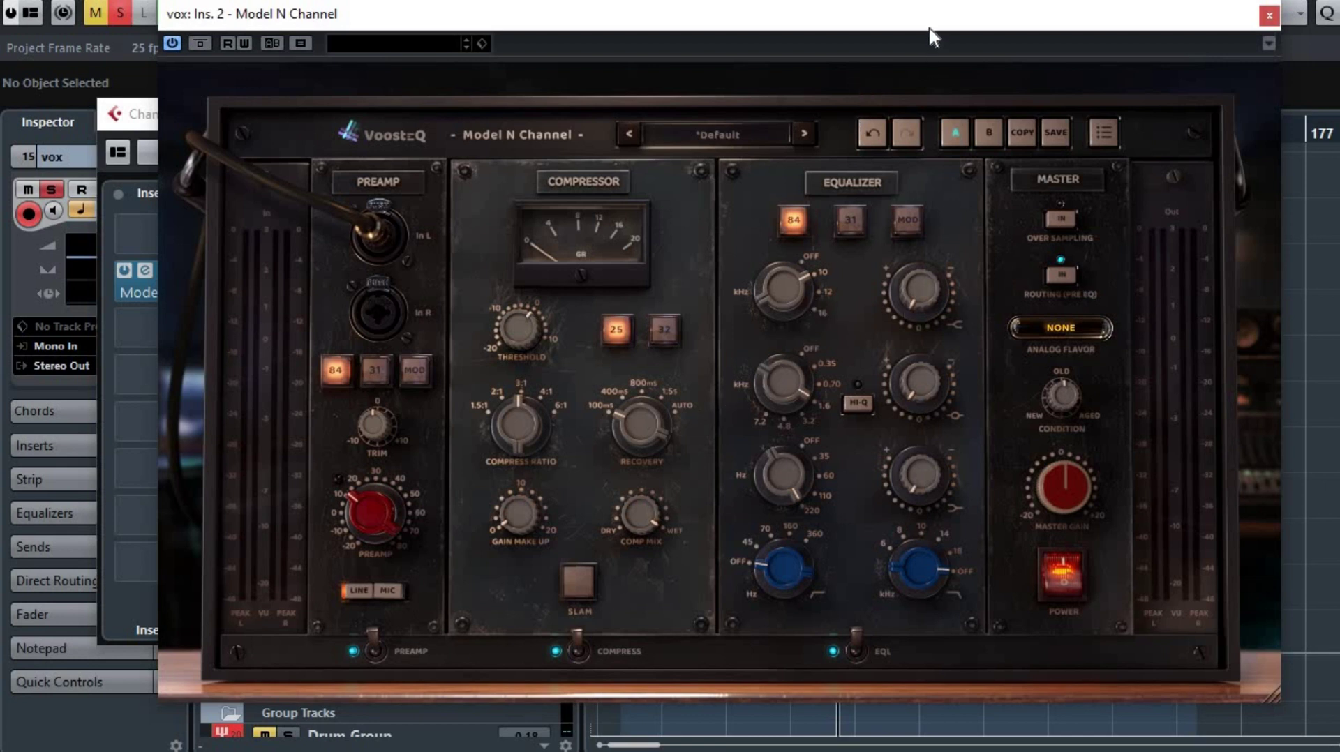
# Close the Model N Channel window and the channel settings of the vox track
pyautogui.moveTo(931, 23); pyautogui.dragTo(939, 26)
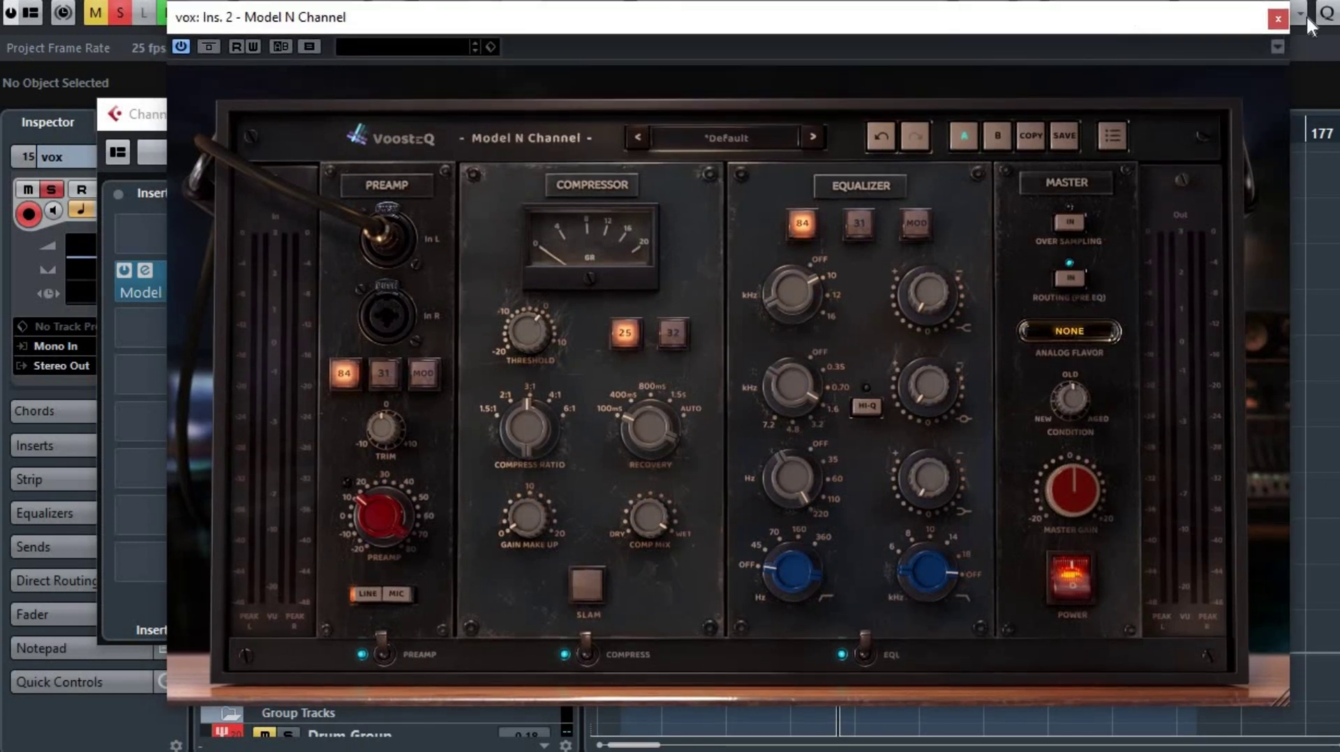
pyautogui.press('Escape')
pyautogui.click(1217, 114)
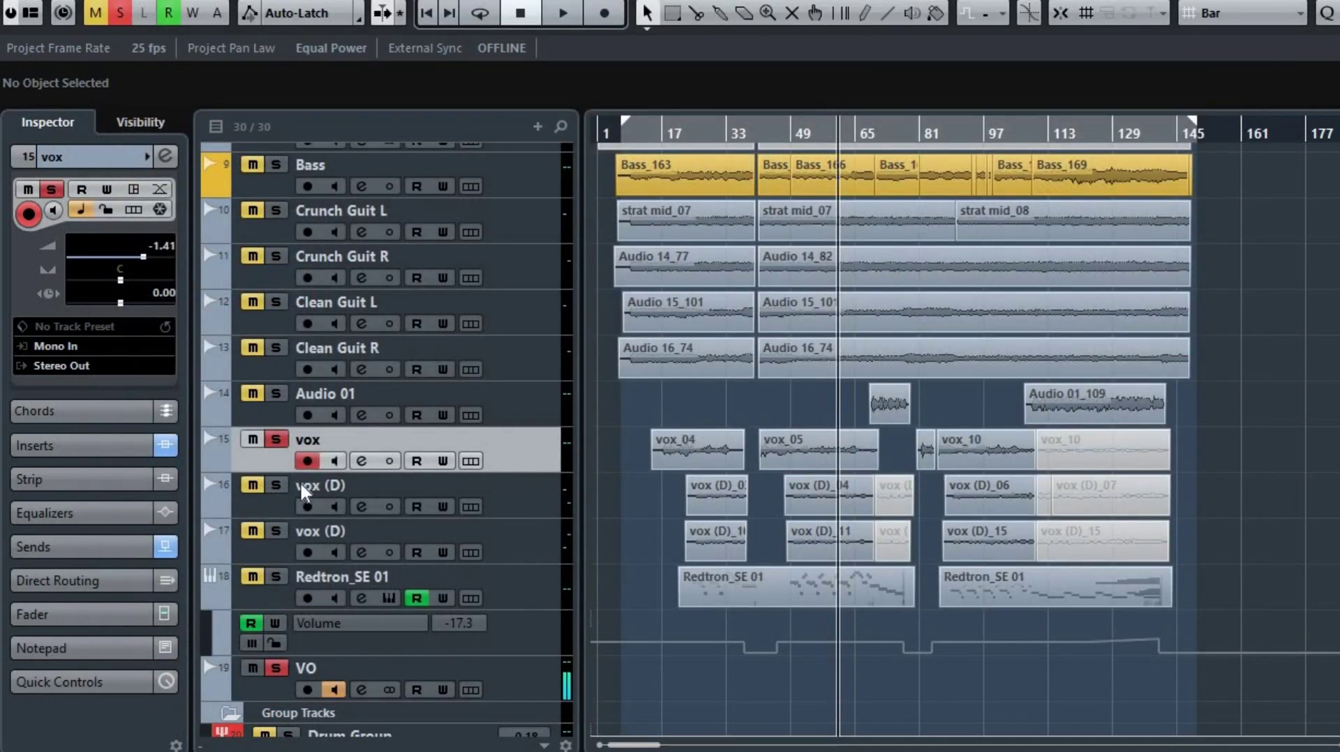
# Add both vox (D) tracks to the solo and start playback from about bar 48
pyautogui.click(275, 484)
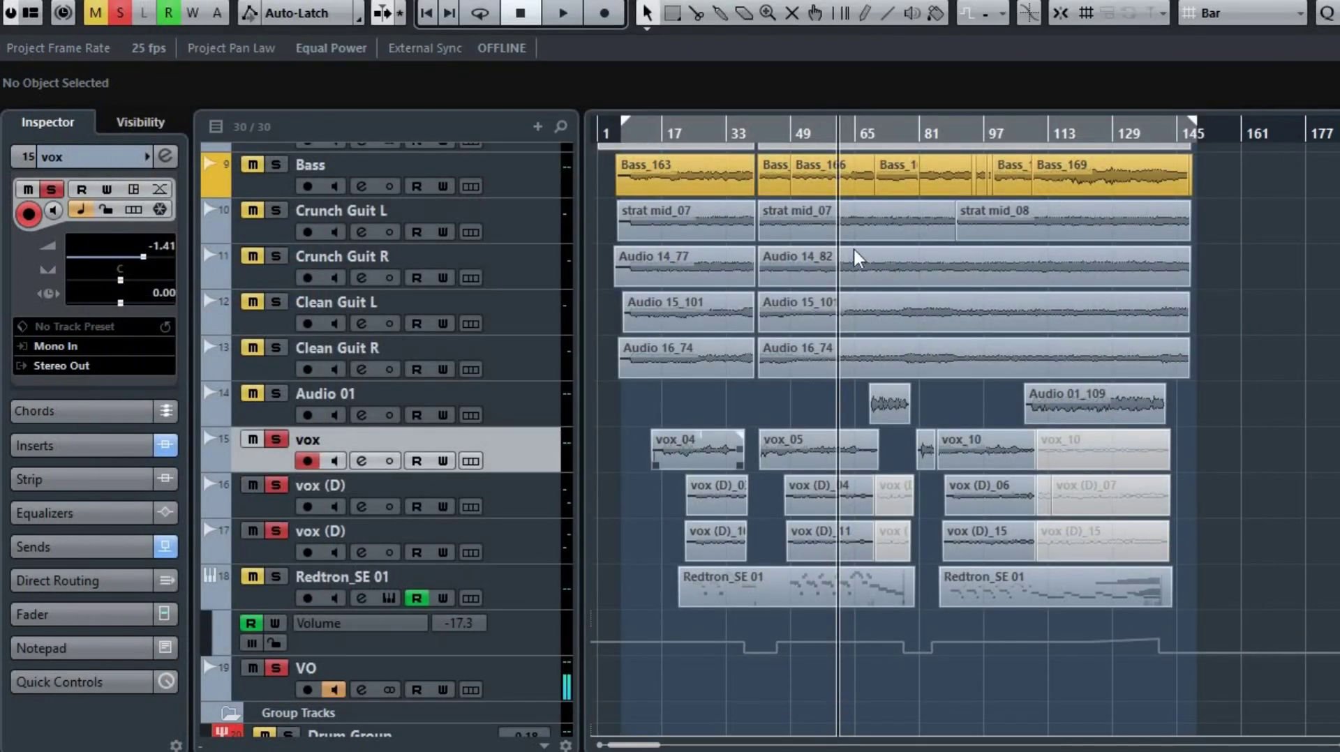
pyautogui.moveTo(807, 132); pyautogui.dragTo(786, 138)
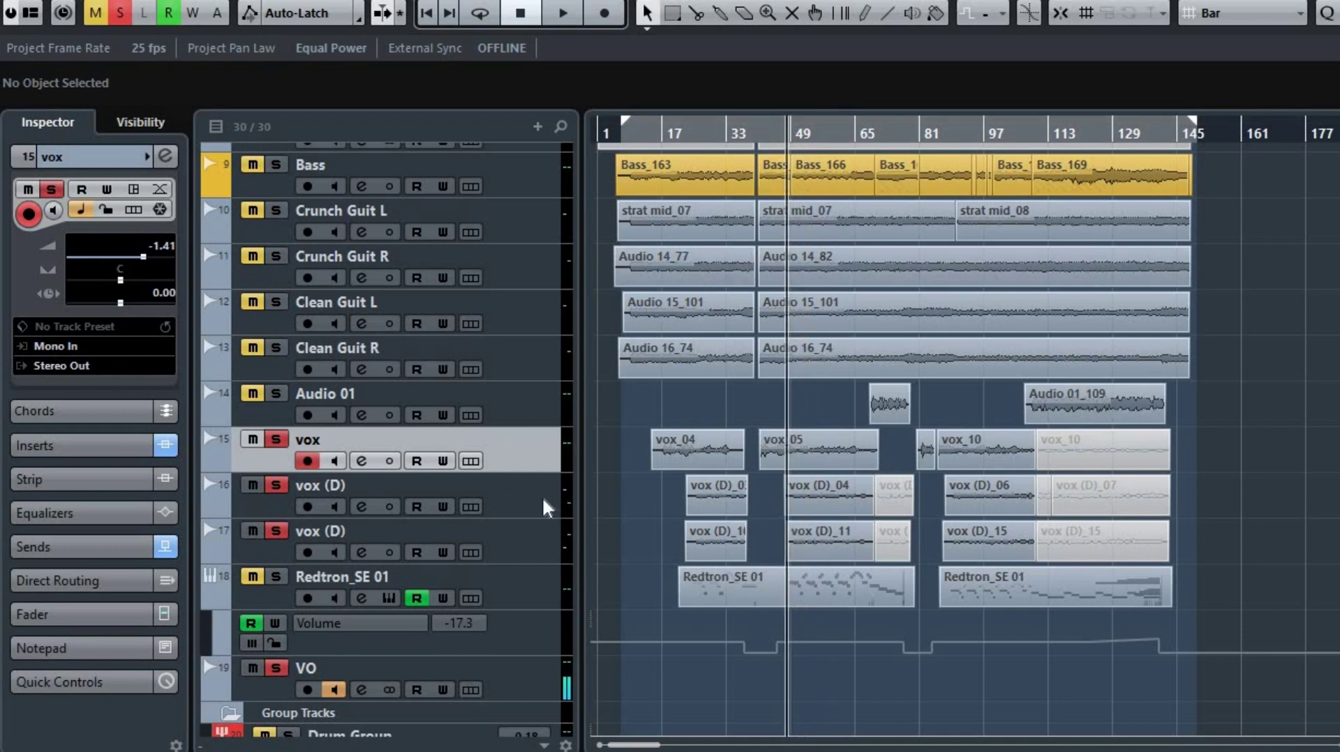
pyautogui.press('space')
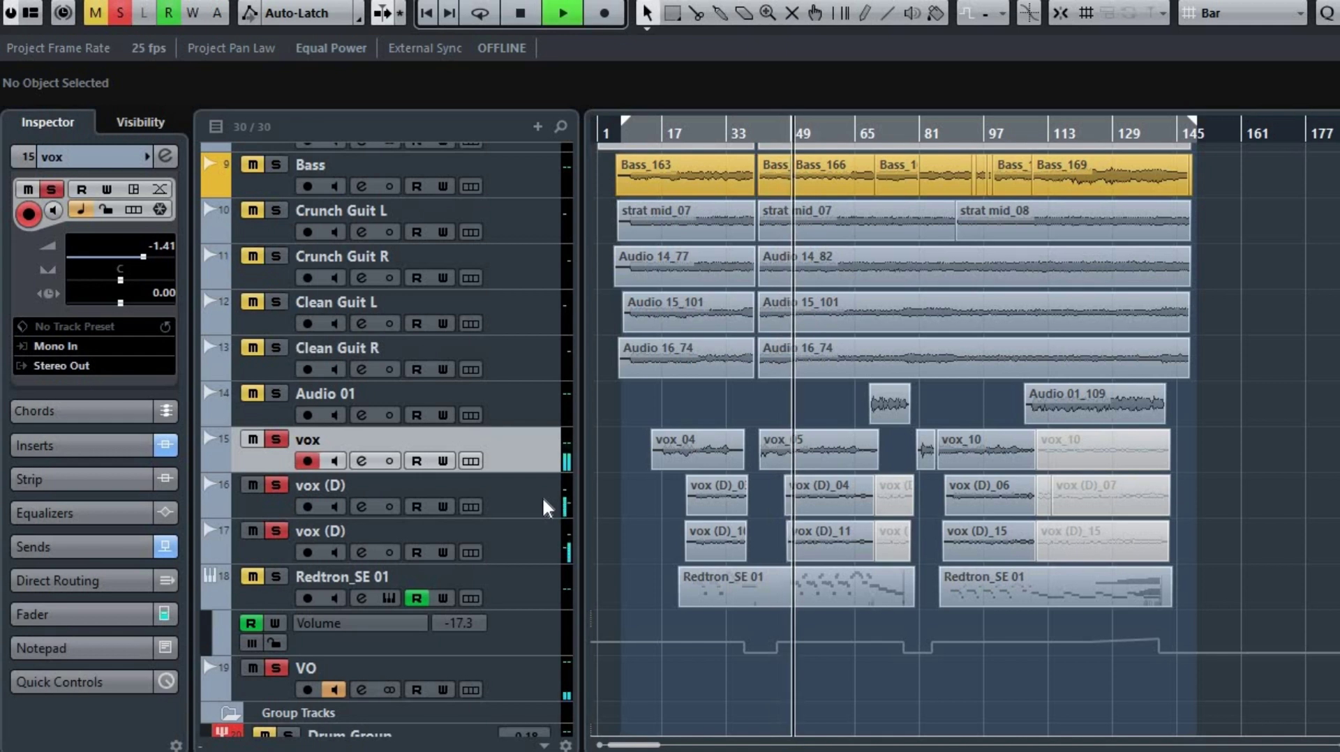
# View the Model N Channel settings on the first vox (D) track, stop playback, and close the plug-in and channel settings windows
pyautogui.click(377, 515)
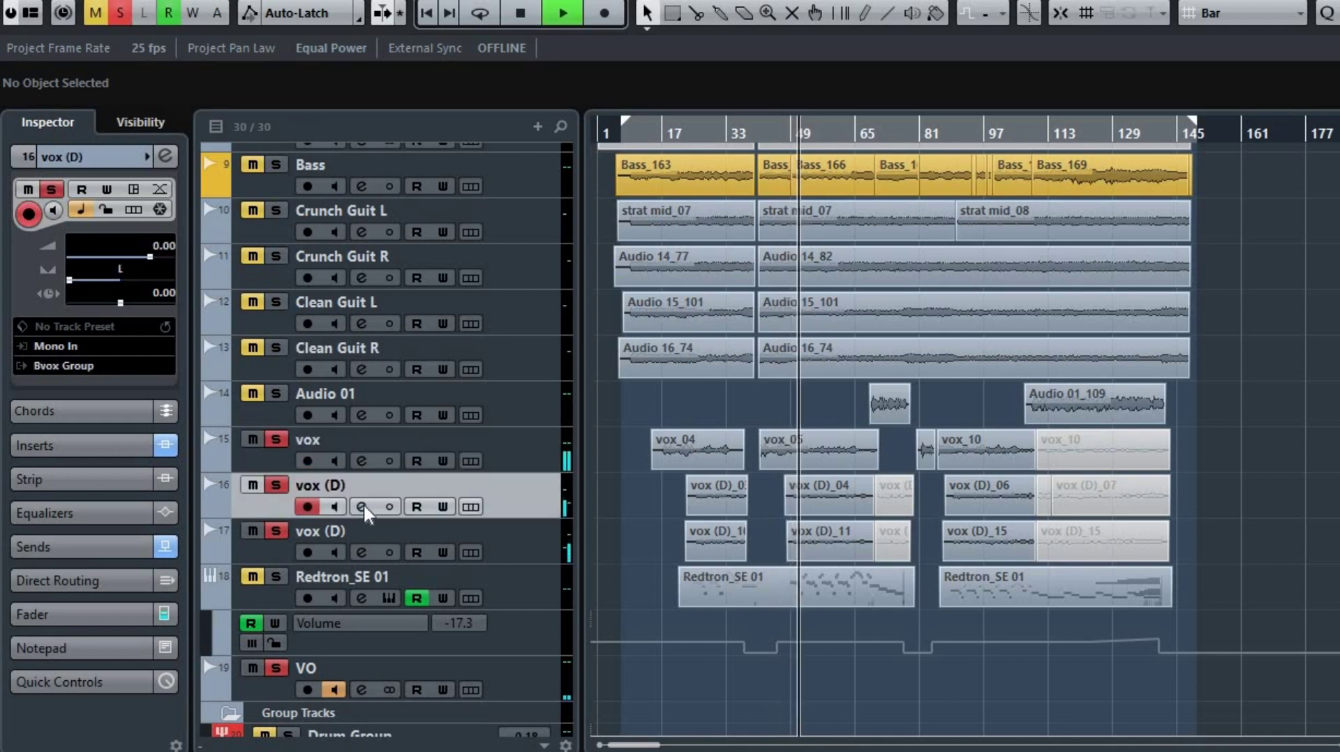
pyautogui.click(361, 506)
pyautogui.click(147, 269)
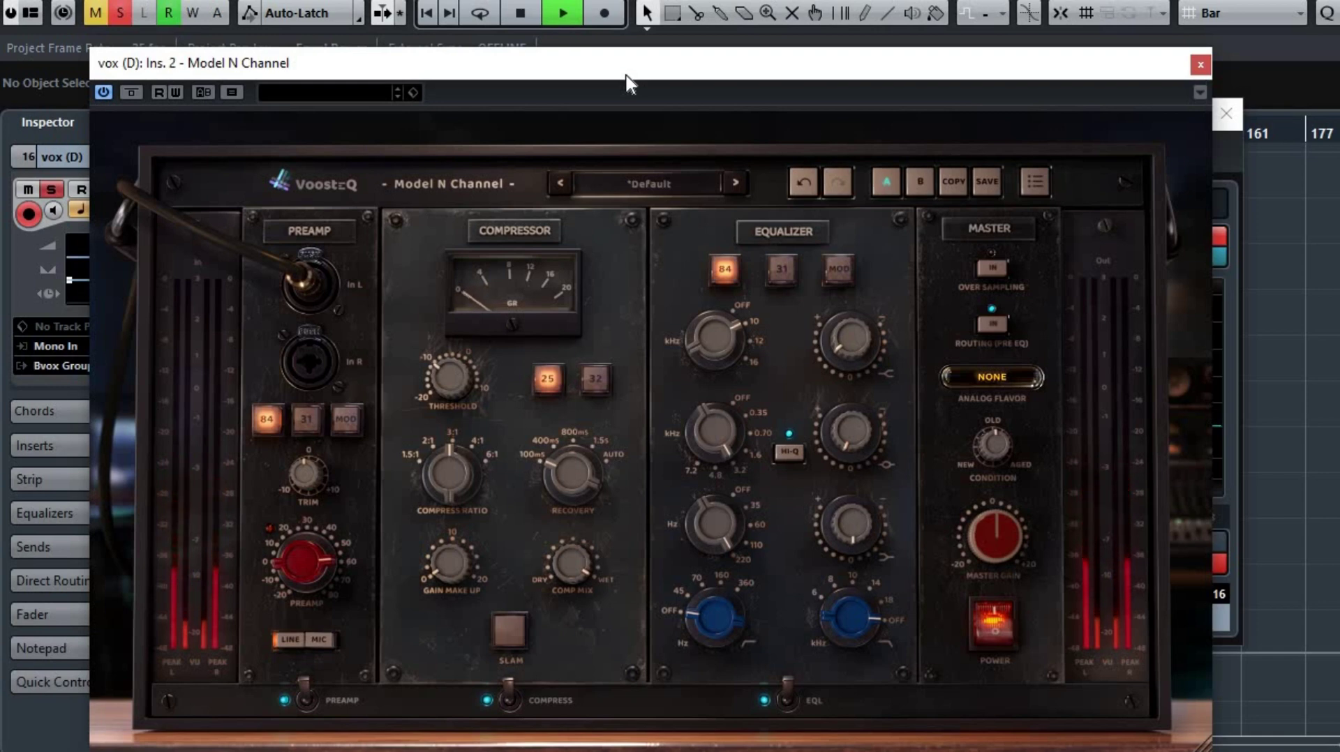
pyautogui.press('space')
pyautogui.click(1225, 119)
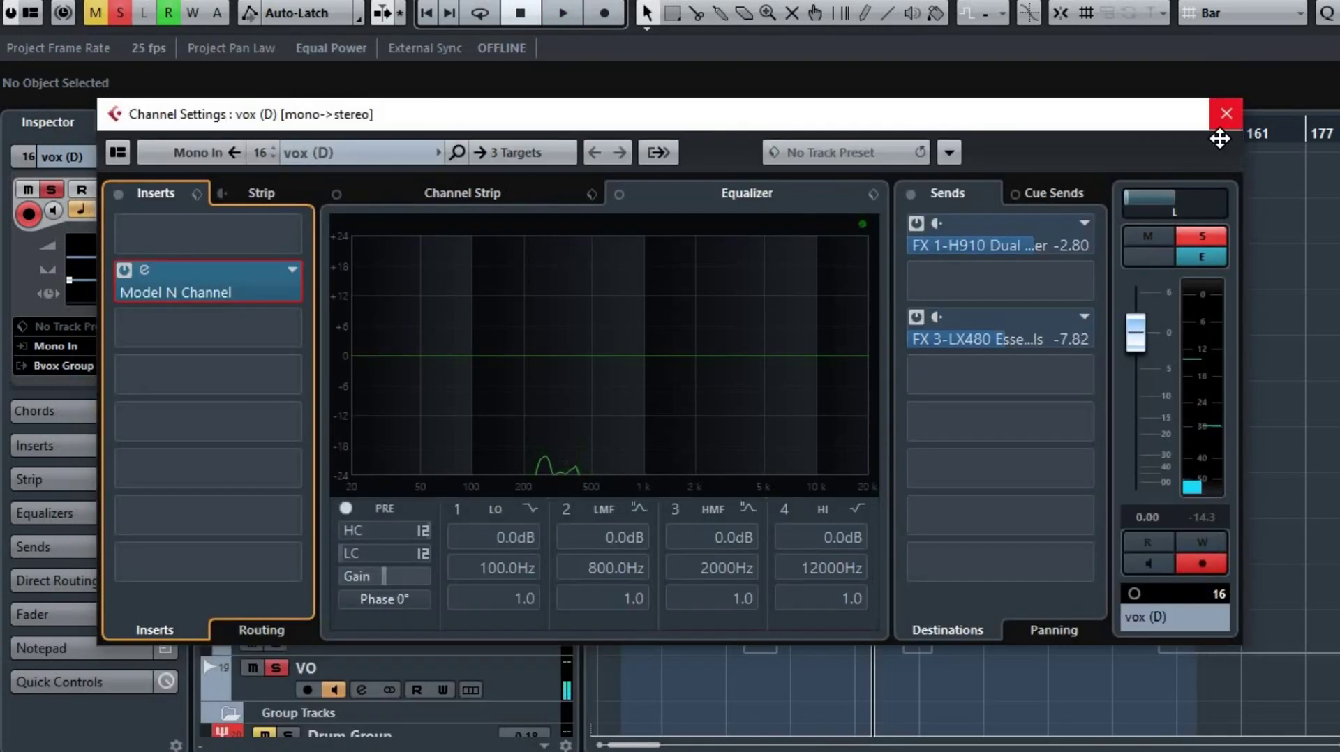
pyautogui.click(1225, 119)
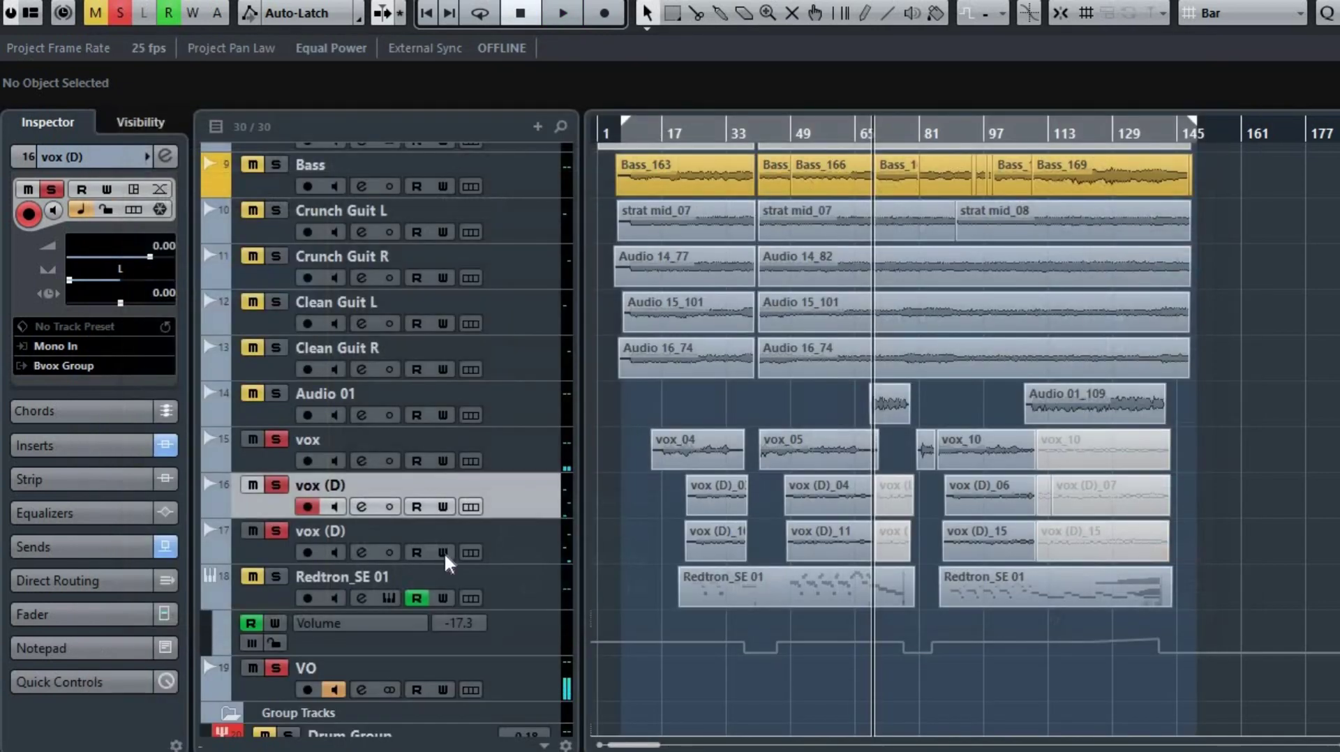
# Play the full mix from about bar 48 with all solos cleared, jump to the right locator, and stop playback
pyautogui.click(789, 130)
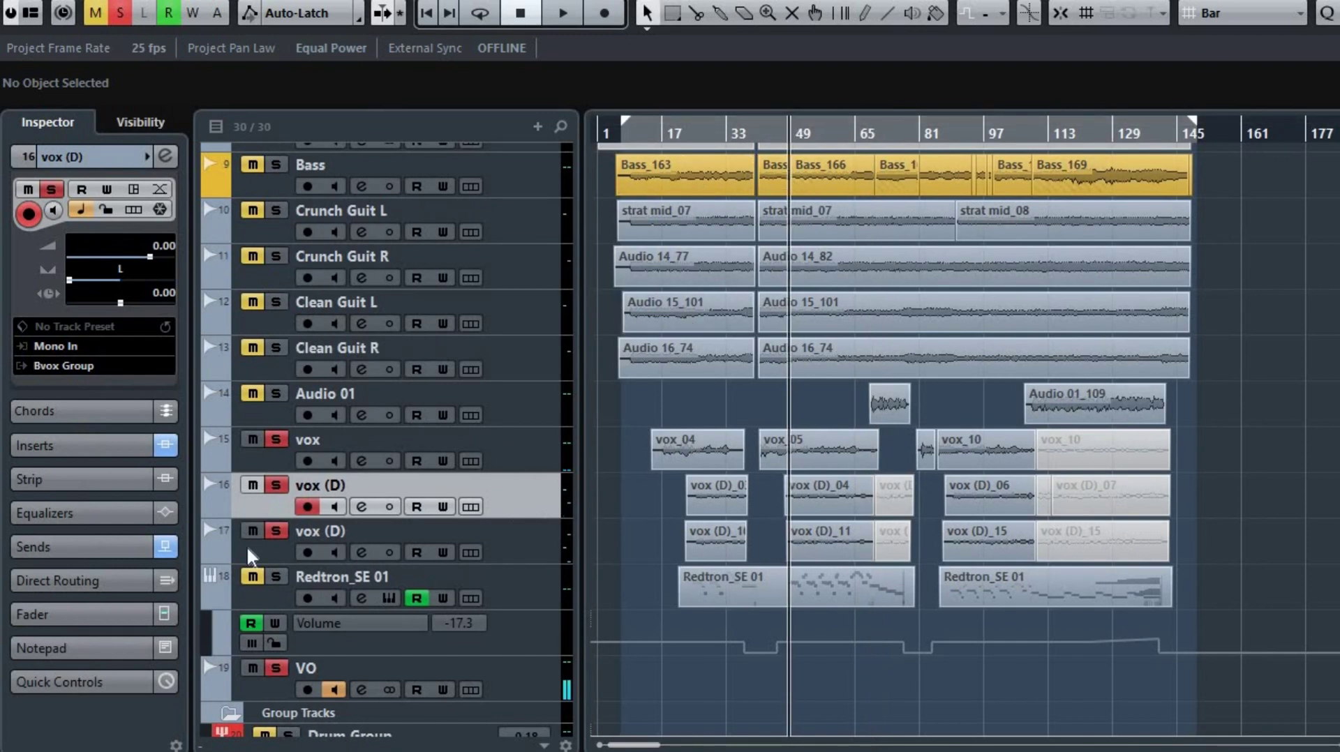
pyautogui.click(120, 15)
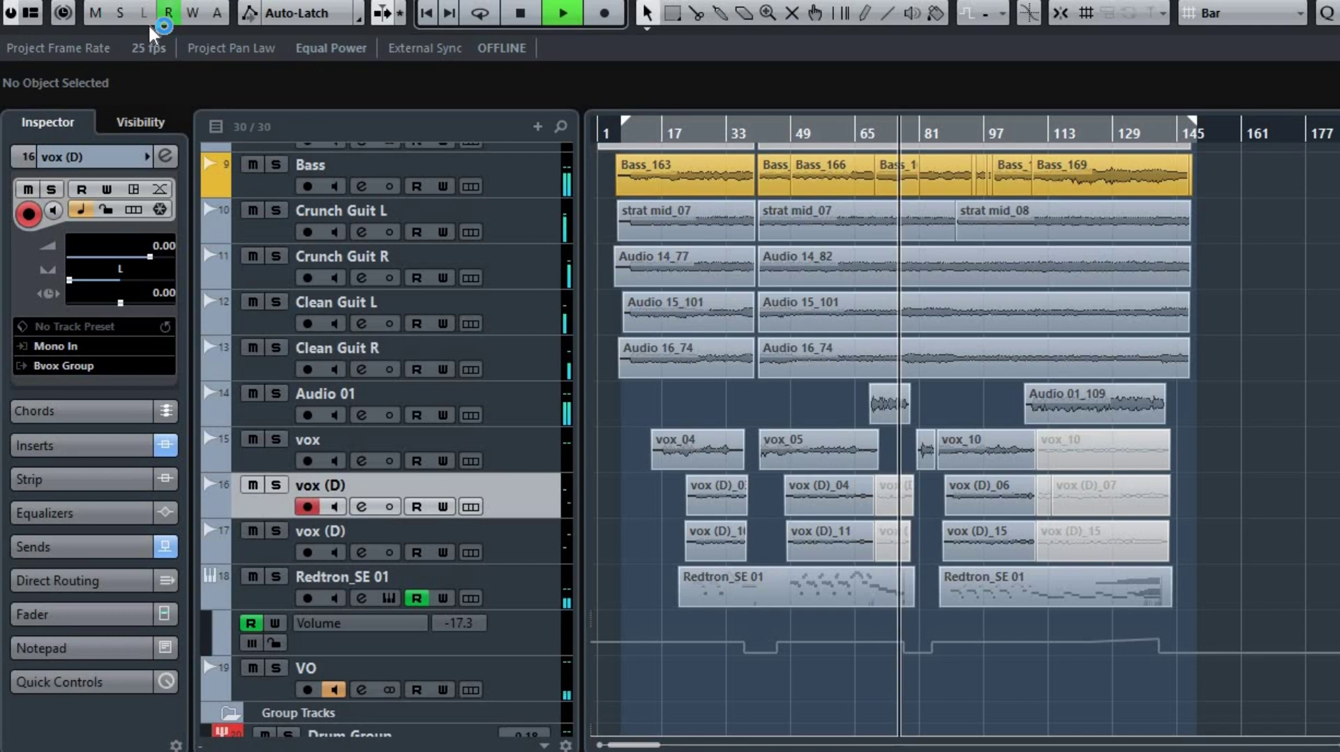
pyautogui.press('KP_2')
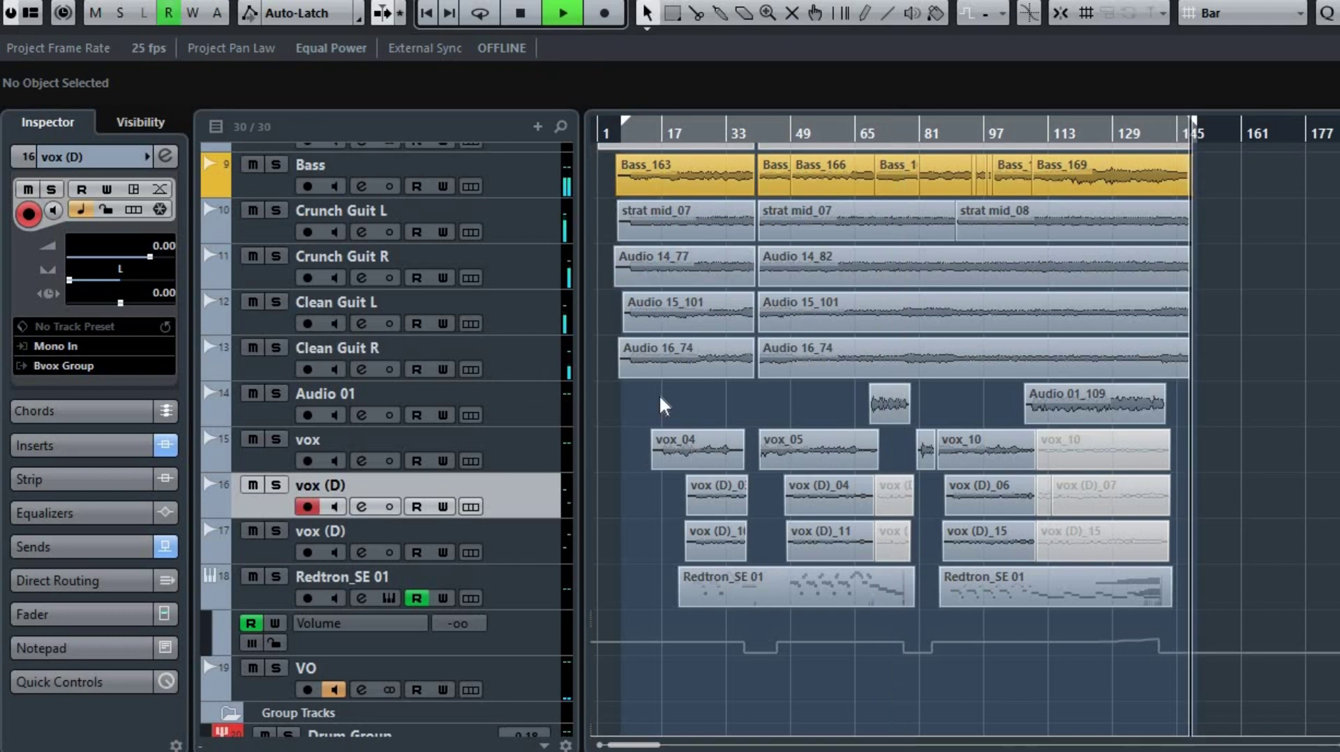
pyautogui.press('space')
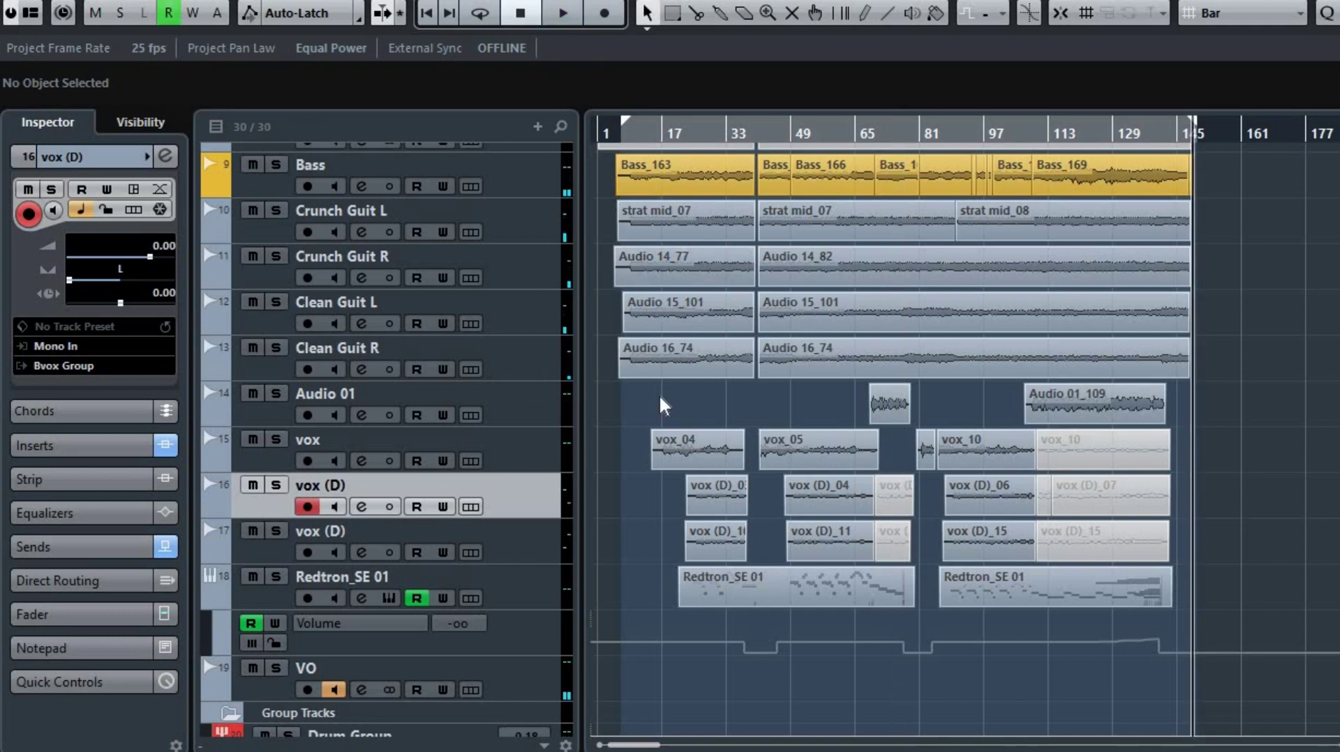